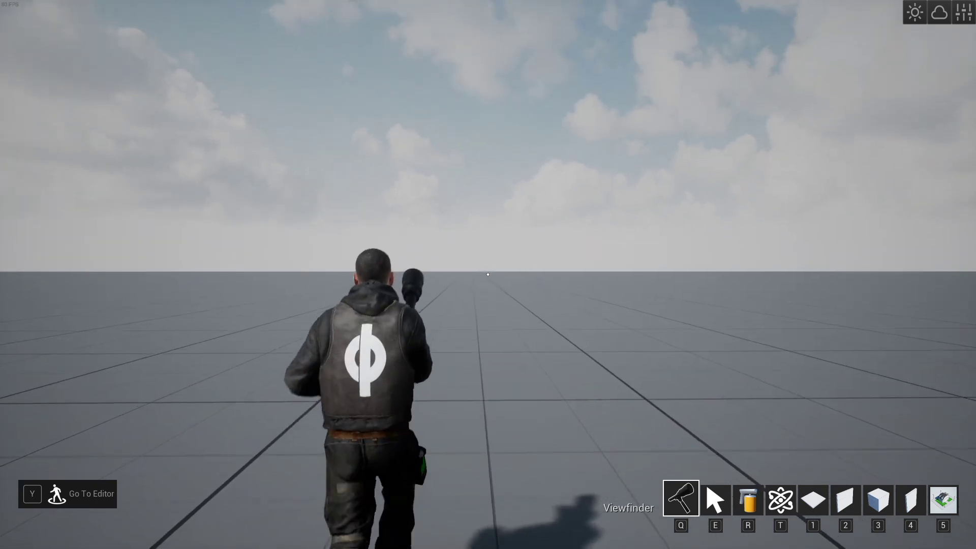
- Browse the Urban, Exterior and Commercial building pieces in the Department Menu
{"action": "key", "text": "Tab"}
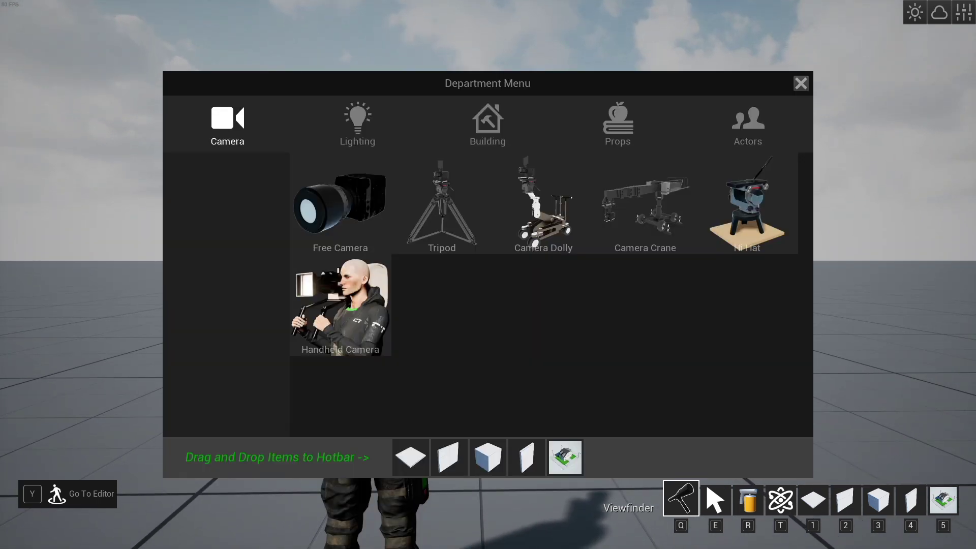
{"action": "left_click", "coordinate": [487, 124]}
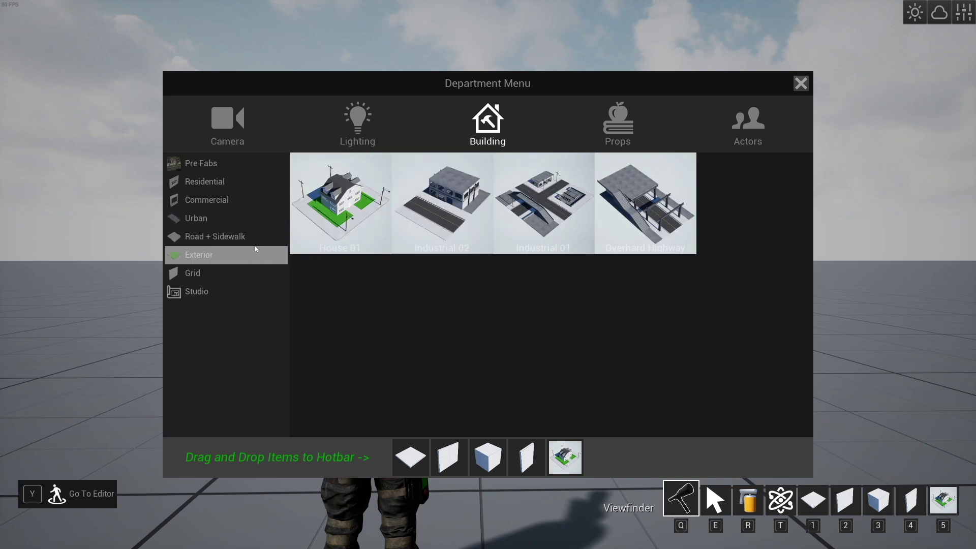
{"action": "left_click", "coordinate": [214, 224]}
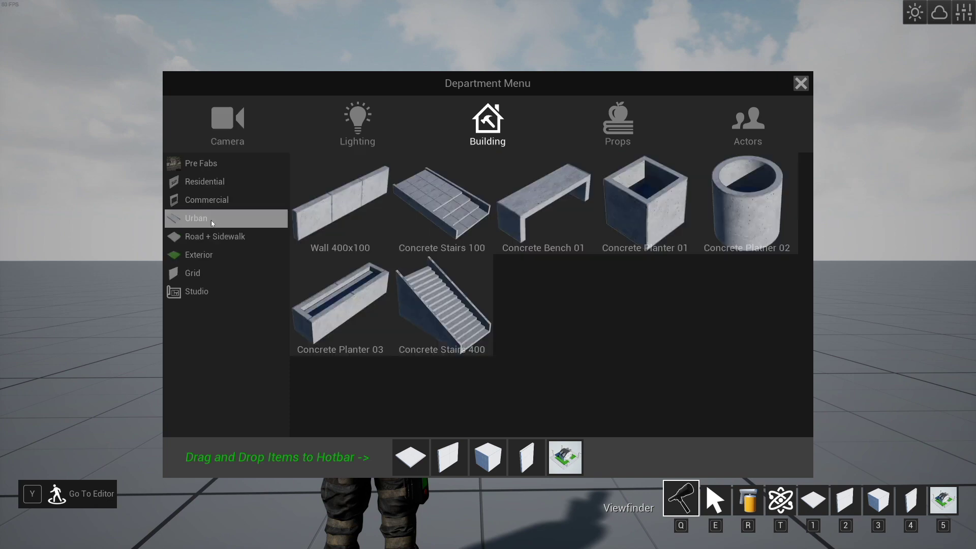
{"action": "left_click", "coordinate": [218, 253]}
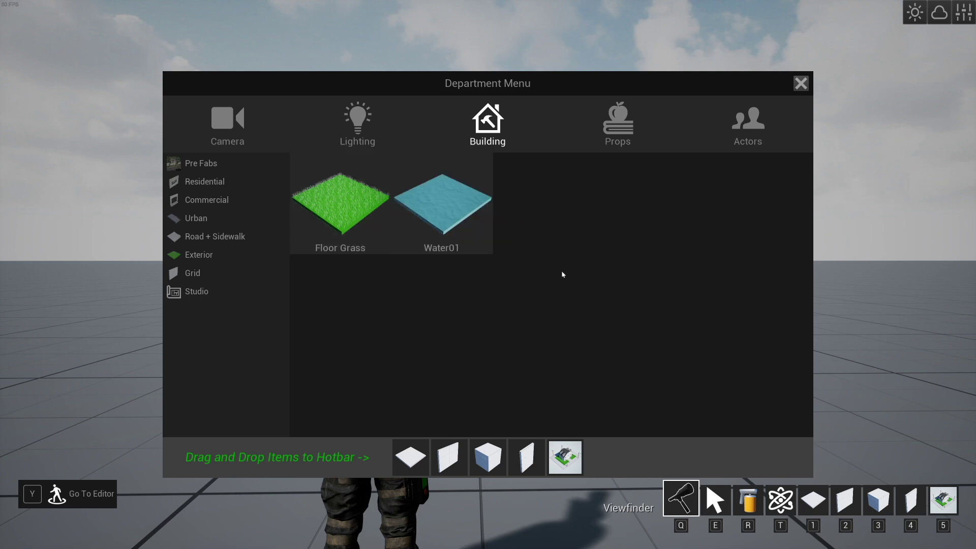
{"action": "left_click", "coordinate": [221, 213]}
{"action": "left_click", "coordinate": [221, 199]}
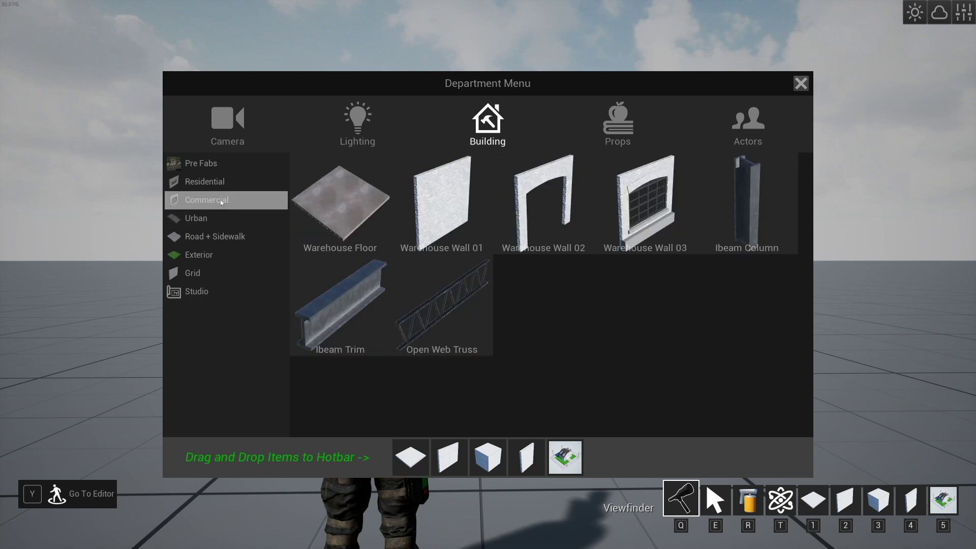
{"action": "left_click", "coordinate": [220, 219]}
{"action": "left_click", "coordinate": [220, 205]}
{"action": "left_click", "coordinate": [217, 219]}
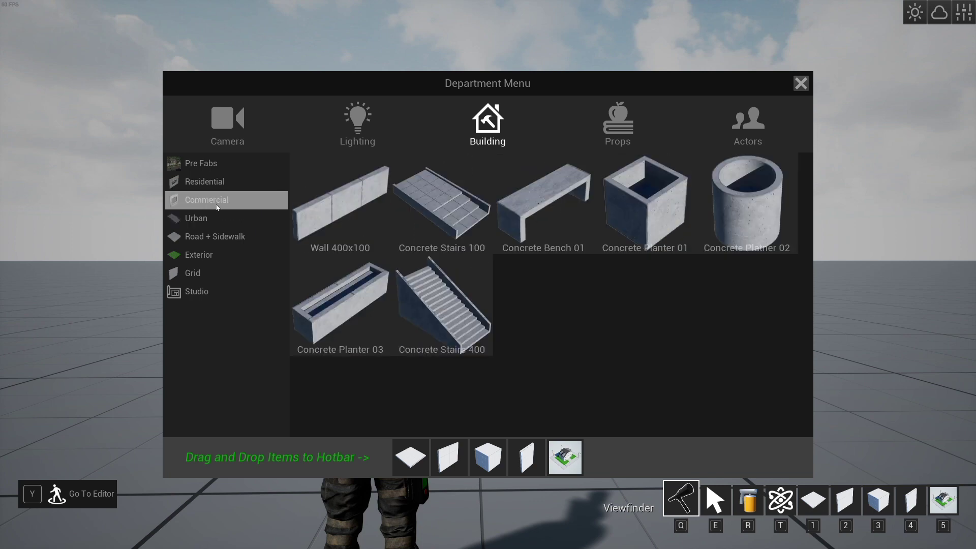
- Assign Warehouse Floor, Concrete Stairs 400, Wall 400x100 and Warehouse Wall 01 to hotbar slots 1 to 4
{"action": "left_click", "coordinate": [217, 206]}
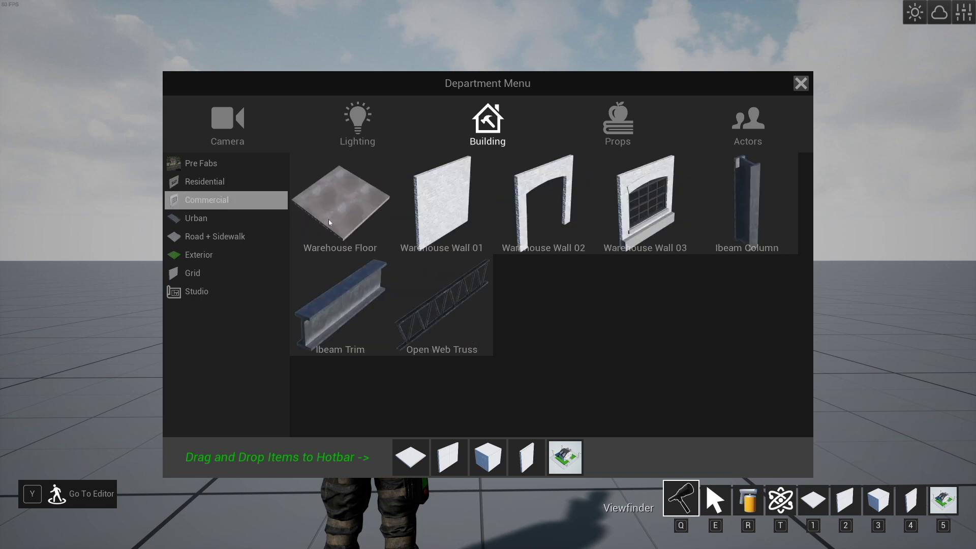
{"action": "left_click_drag", "start_coordinate": [336, 211], "coordinate": [425, 454]}
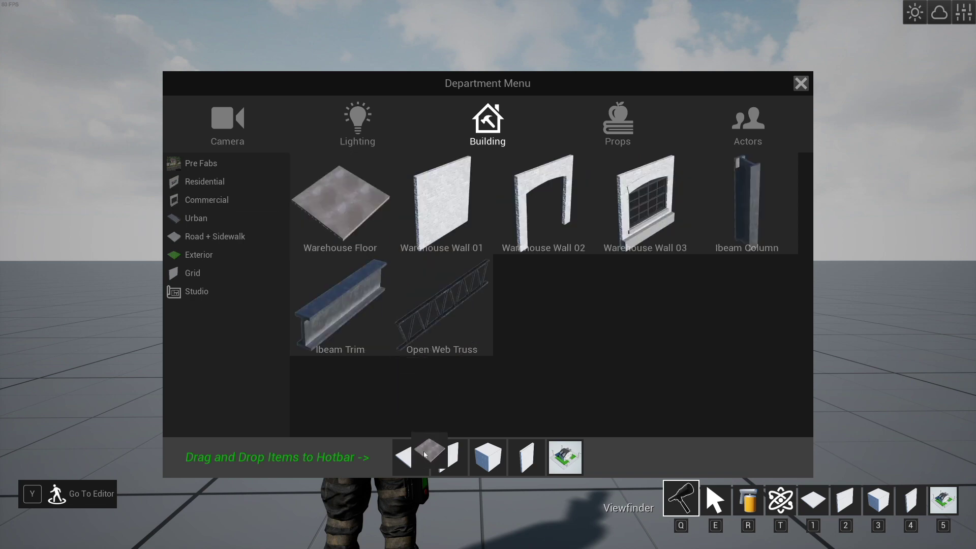
{"action": "left_click", "coordinate": [226, 222]}
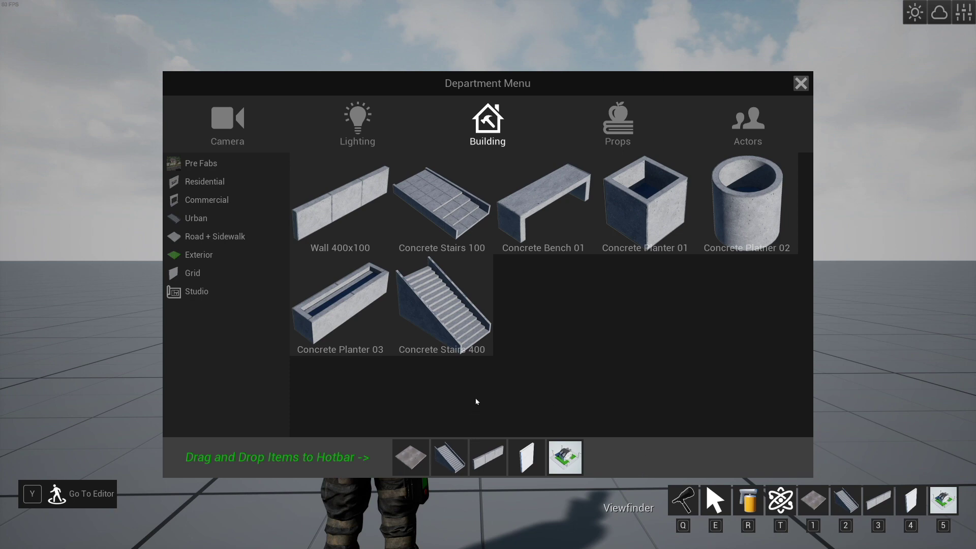
{"action": "key", "text": "Tab"}
- Lay several Warehouse Floor tiles side by side on the ground grid
{"action": "key", "text": "w"}
{"action": "key", "text": "1"}
{"action": "left_click", "coordinate": [488, 274]}
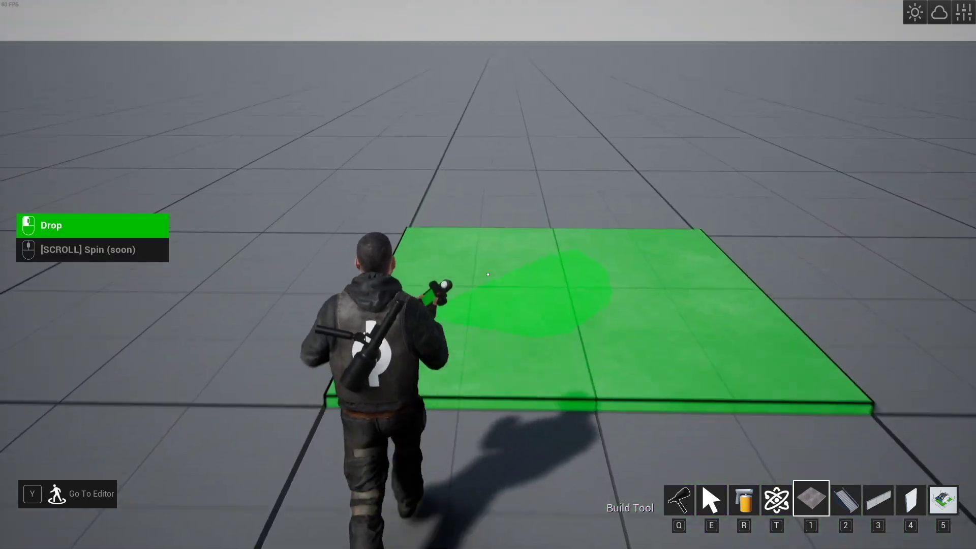
{"action": "left_click", "coordinate": [488, 274]}
{"action": "left_click", "coordinate": [488, 275]}
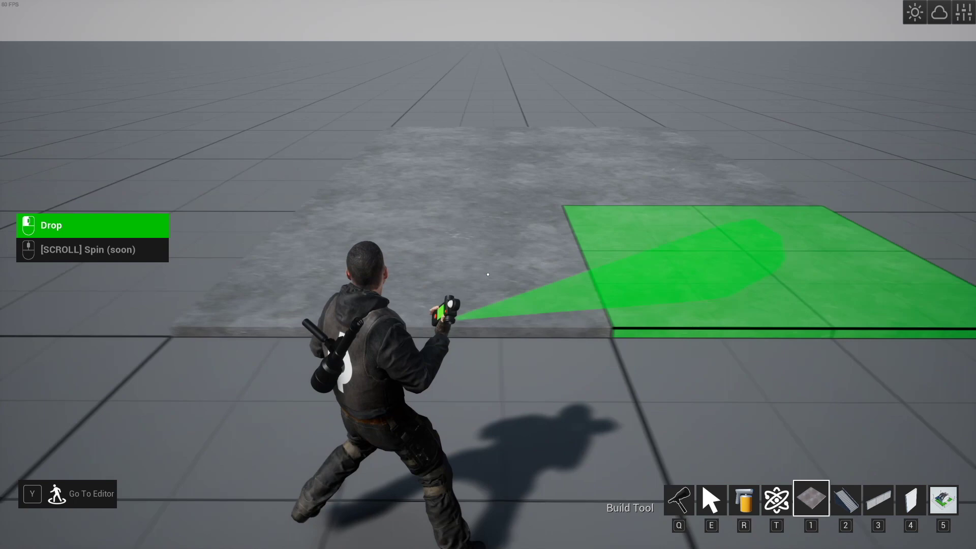
{"action": "left_click", "coordinate": [488, 275]}
{"action": "key", "text": "e"}
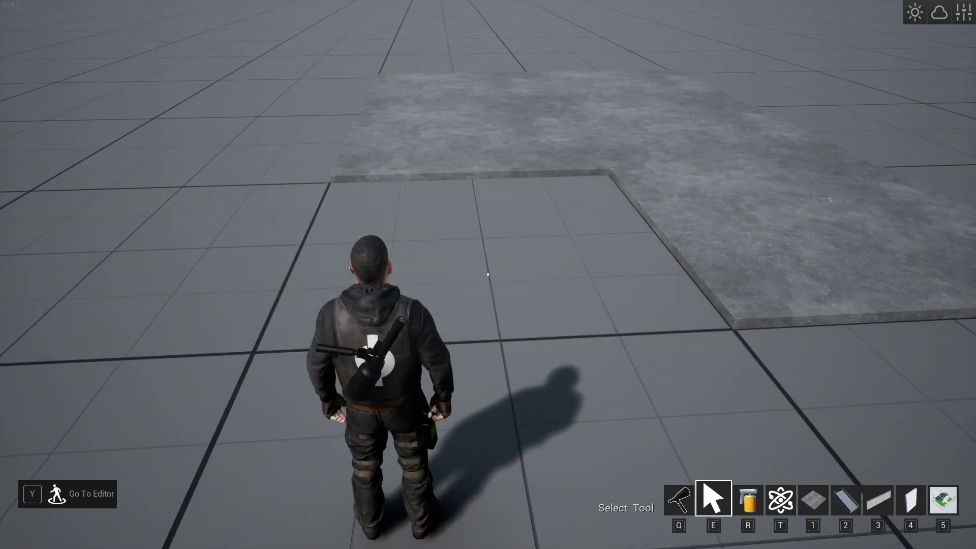
{"action": "key", "text": "1"}
{"action": "key", "text": "q"}
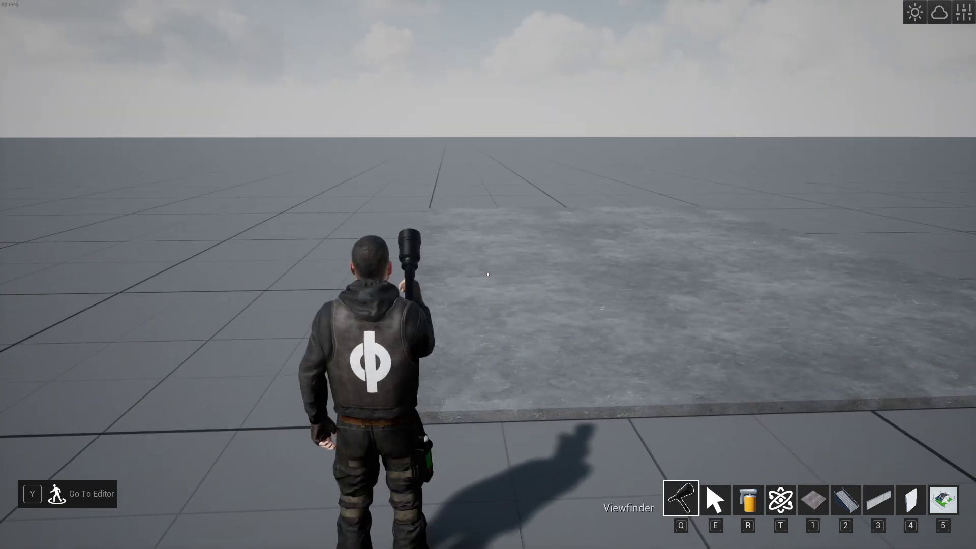
- Place a Concrete Stairs 400 piece on the warehouse floor
{"action": "key", "text": "2"}
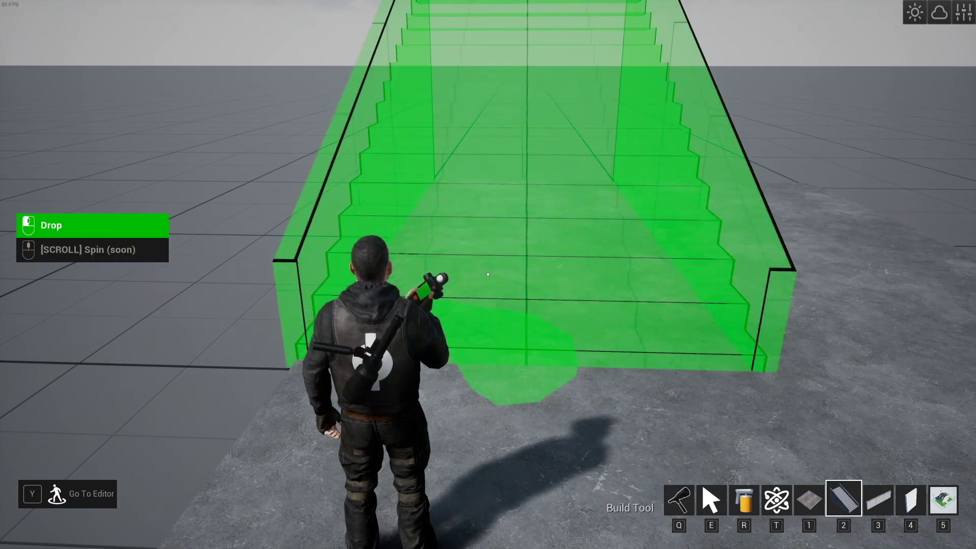
{"action": "left_click", "coordinate": [488, 274]}
{"action": "key", "text": "q"}
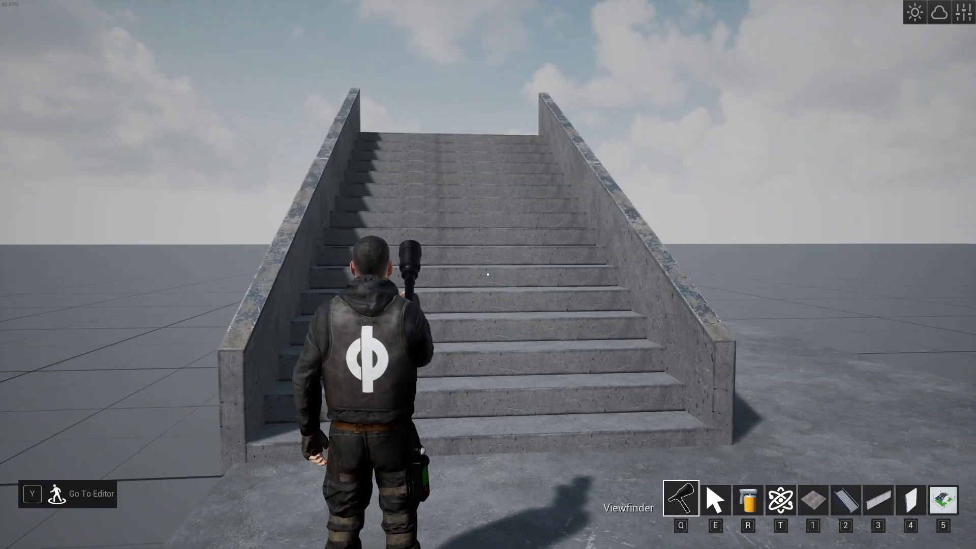
- Climb the stairs and lay Warehouse Floor tiles from the top step to form a raised platform
{"action": "key", "text": "d"}
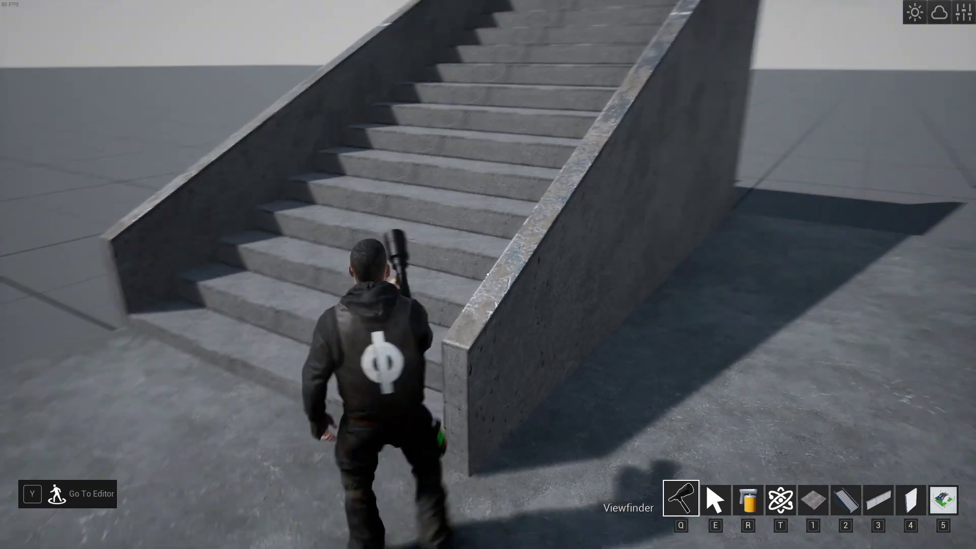
{"action": "key", "text": "s"}
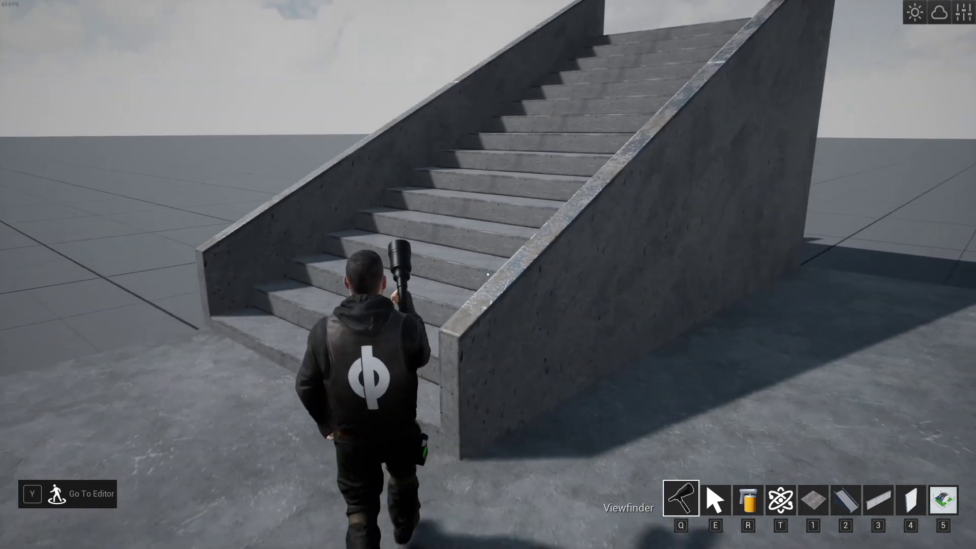
{"action": "key", "text": "w"}
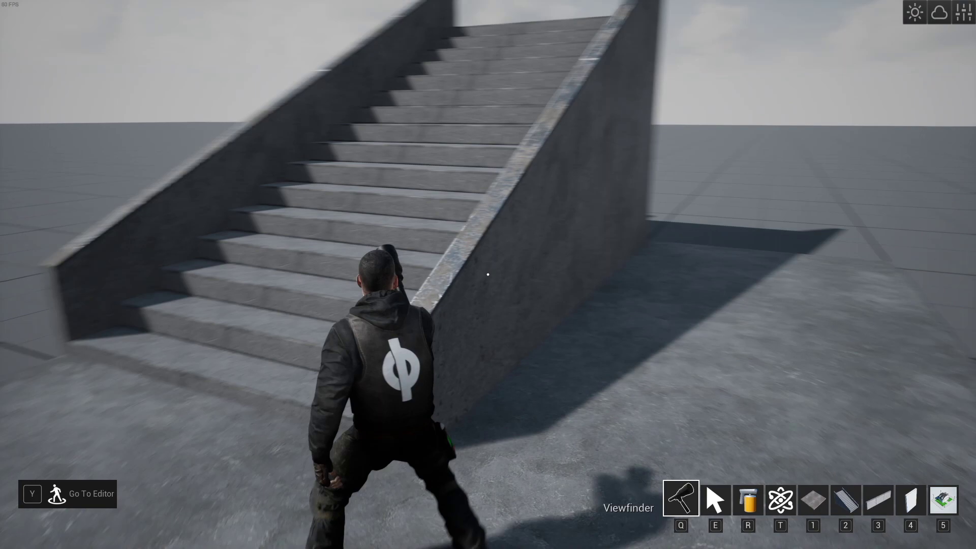
{"action": "key", "text": "w"}
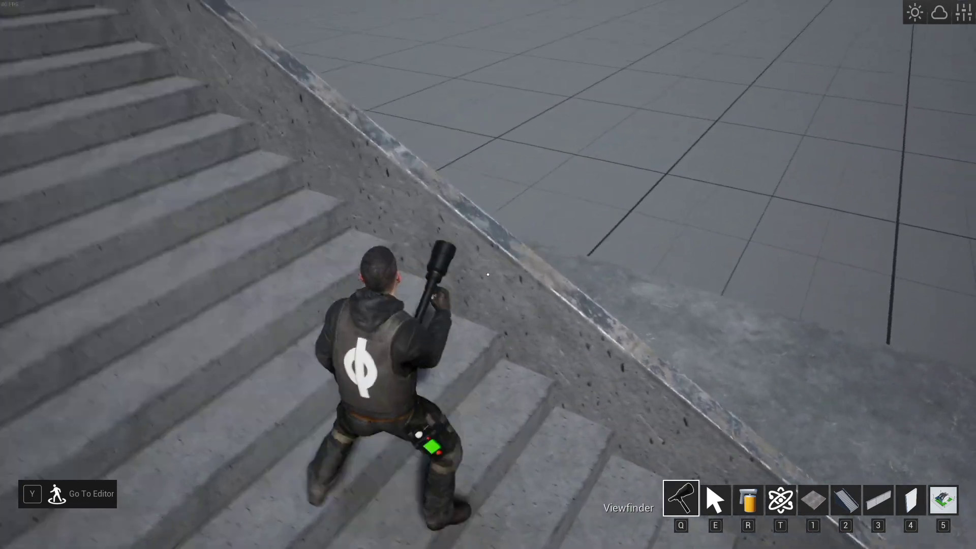
{"action": "key", "text": "w"}
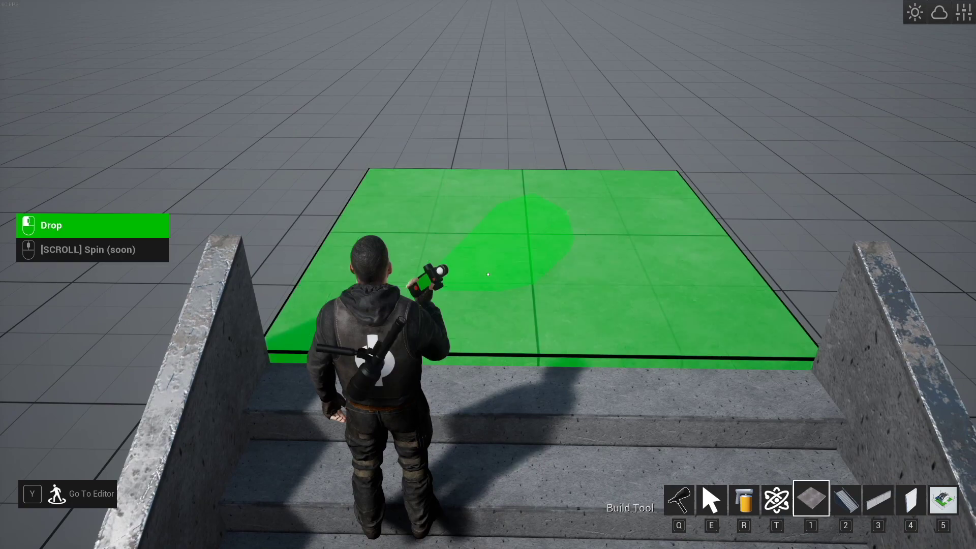
{"action": "key", "text": "w"}
{"action": "key", "text": "w"}
{"action": "left_click", "coordinate": [488, 274]}
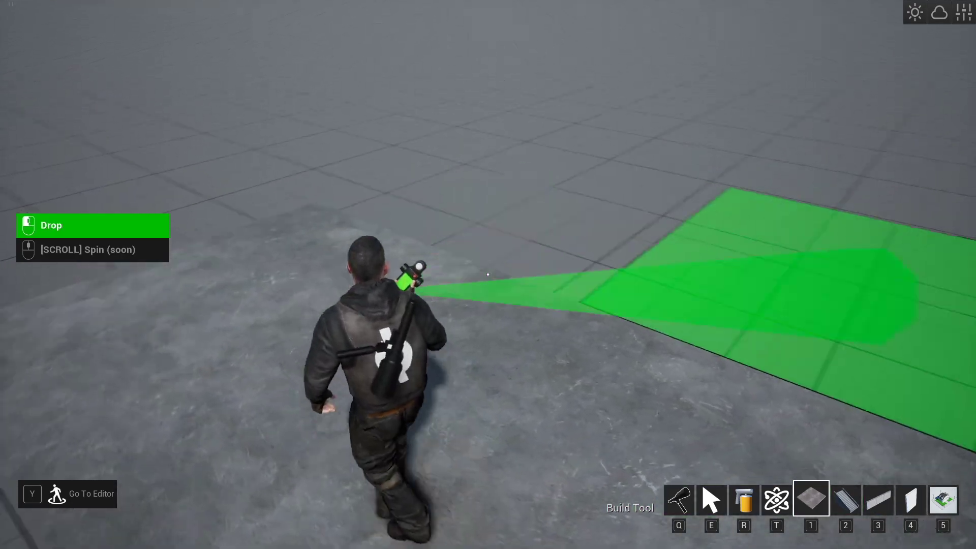
{"action": "left_click", "coordinate": [488, 275]}
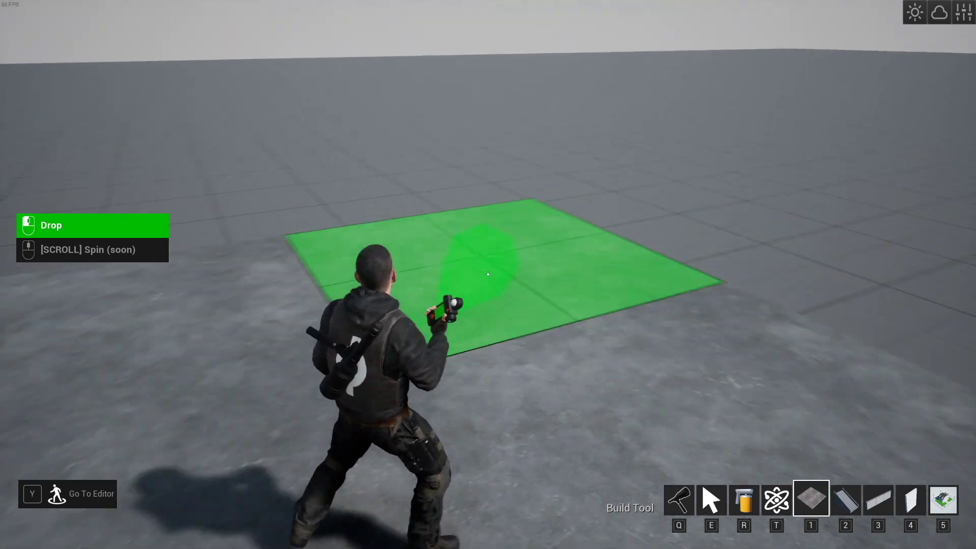
{"action": "key", "text": "q"}
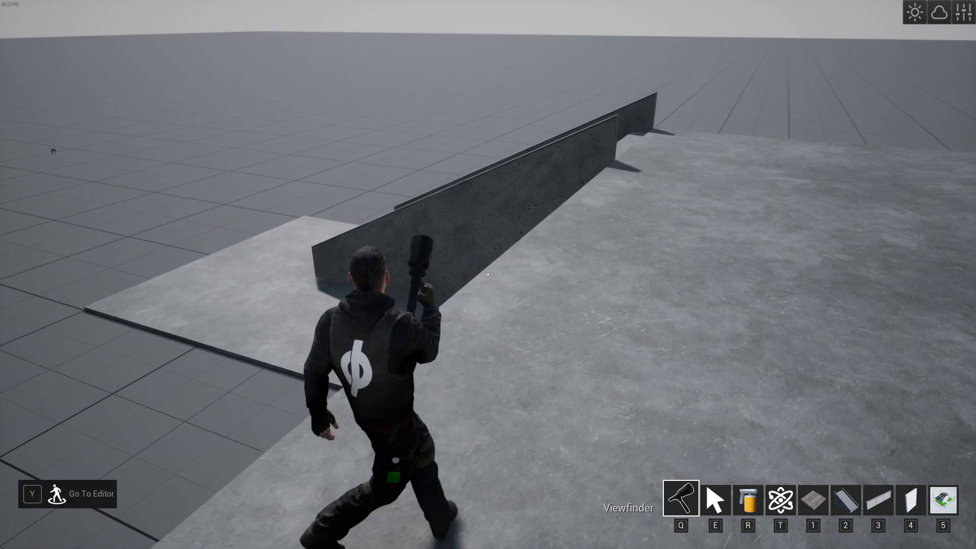
- Go down to the ground and place a second Concrete Stairs 400 leading up to the raised platform
{"action": "key", "text": "w"}
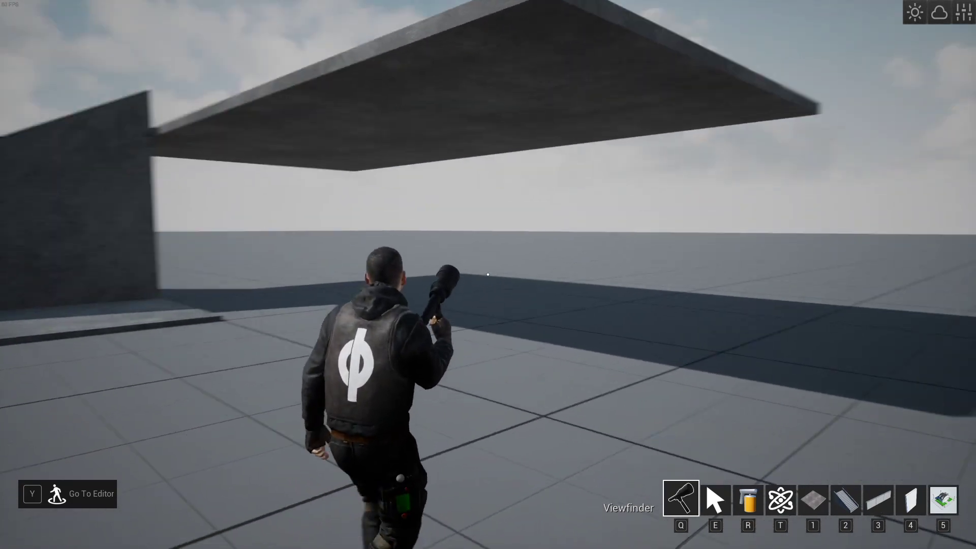
{"action": "key", "text": "2"}
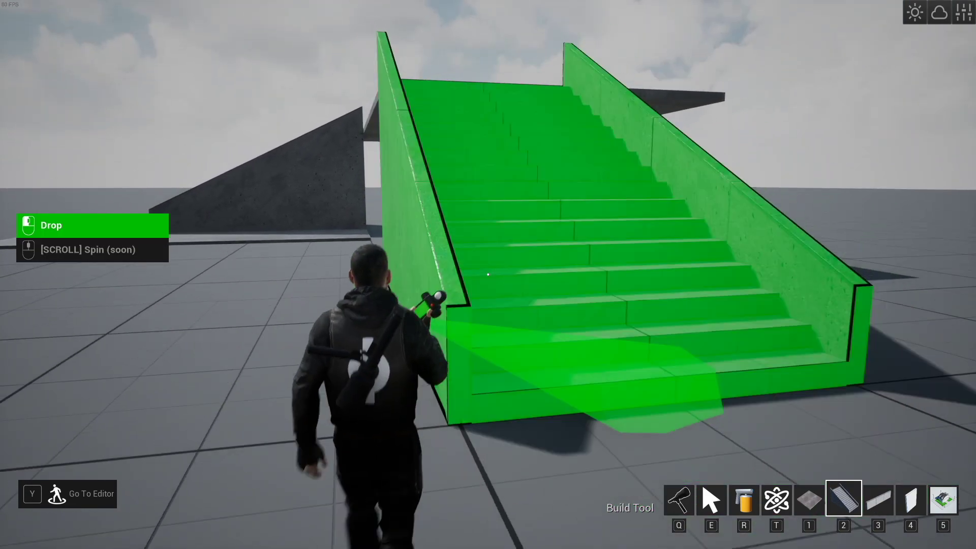
{"action": "left_click", "coordinate": [488, 274]}
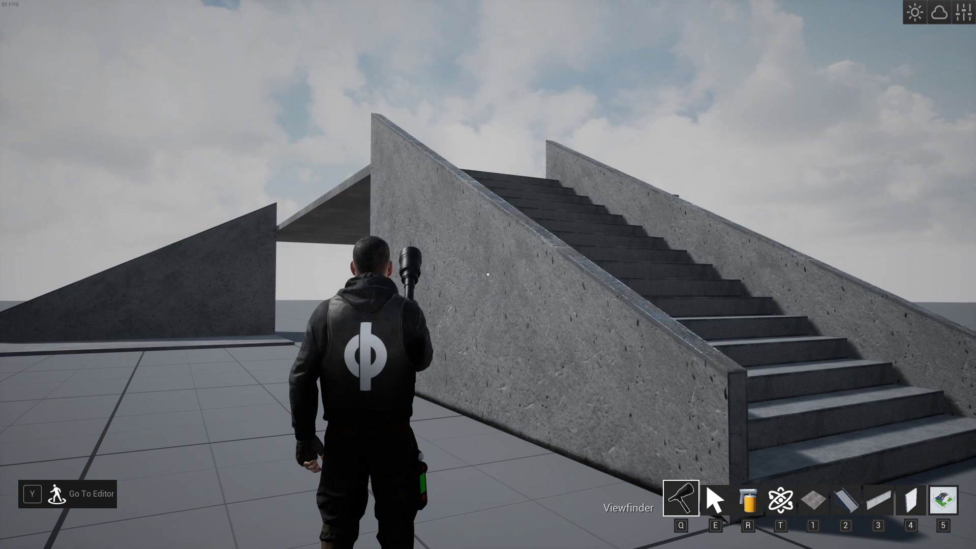
- Walk up the second staircase and place Wall 400x100 sections along the platform edge between the two staircases
{"action": "key", "text": "w"}
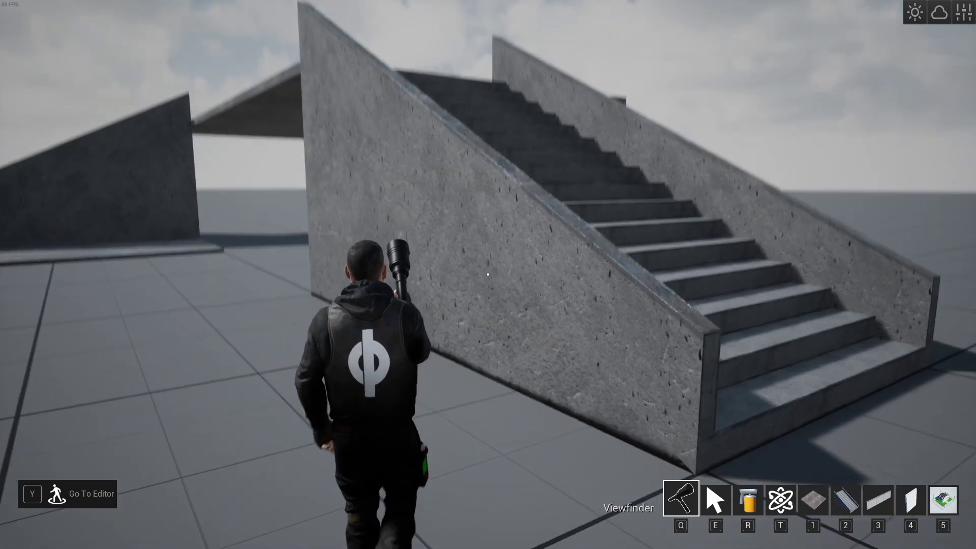
{"action": "key", "text": "w"}
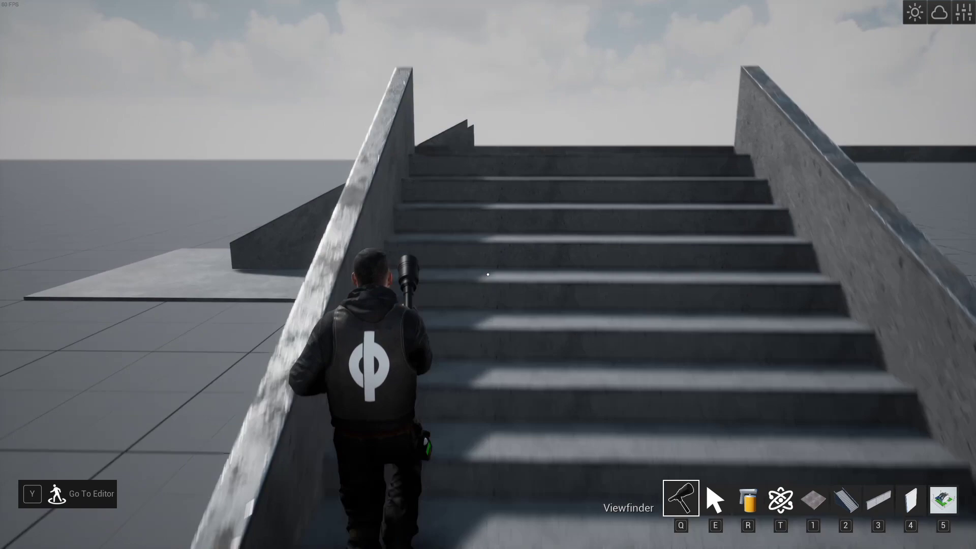
{"action": "key", "text": "w"}
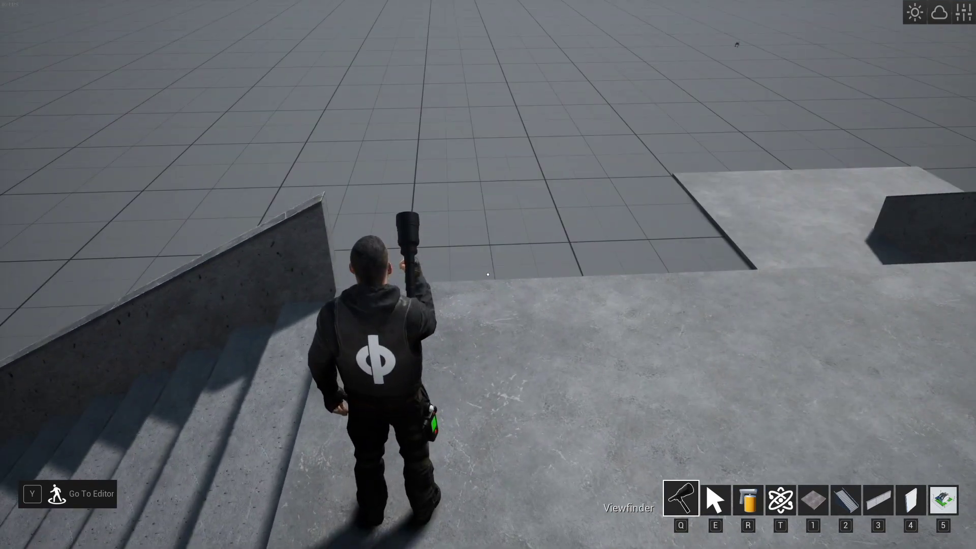
{"action": "key", "text": "3"}
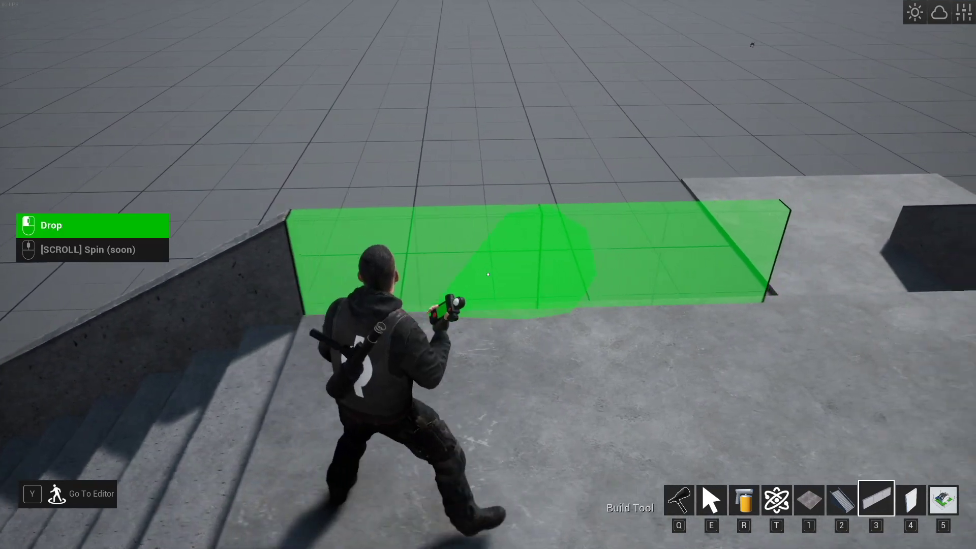
{"action": "key", "text": "d"}
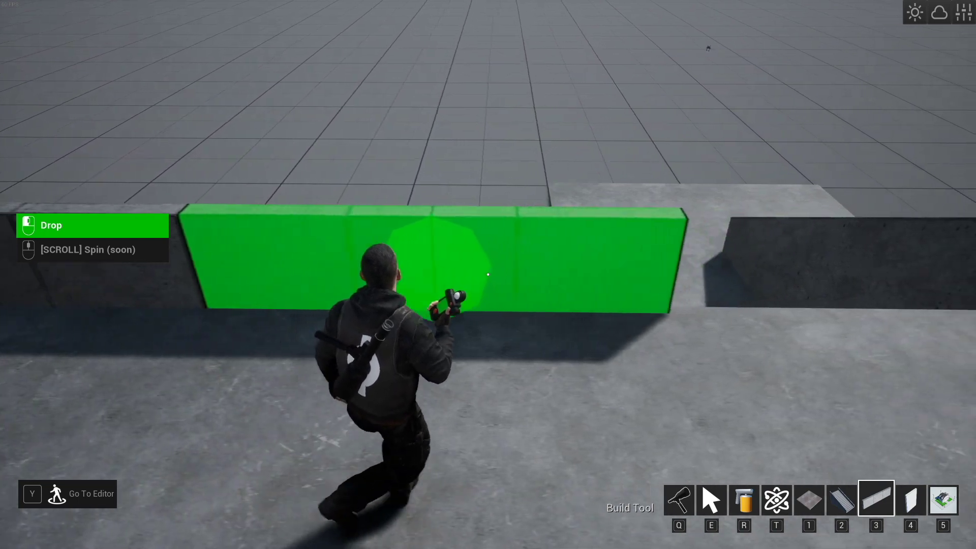
{"action": "left_click", "coordinate": [488, 274]}
{"action": "left_click", "coordinate": [488, 274]}
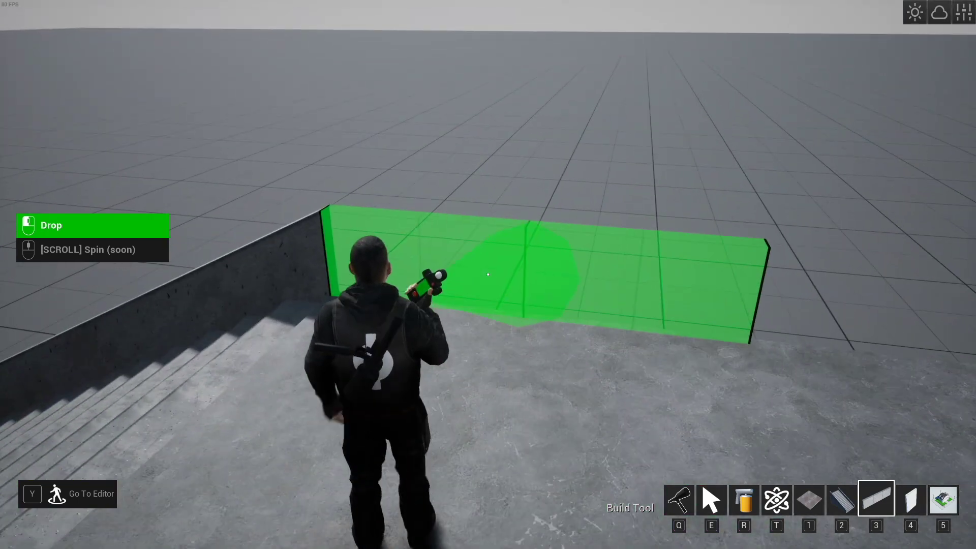
- Add more Wall 400x100 sections along the platform's remaining outer edges, starting beside the stairs
{"action": "left_click", "coordinate": [487, 274]}
{"action": "key", "text": "d"}
{"action": "key", "text": "w"}
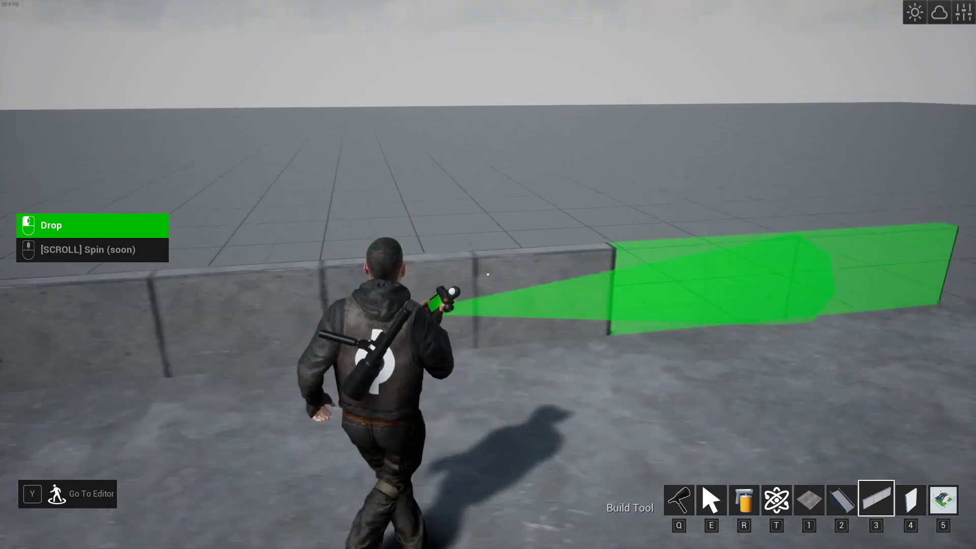
{"action": "key", "text": "d"}
{"action": "left_click", "coordinate": [488, 274]}
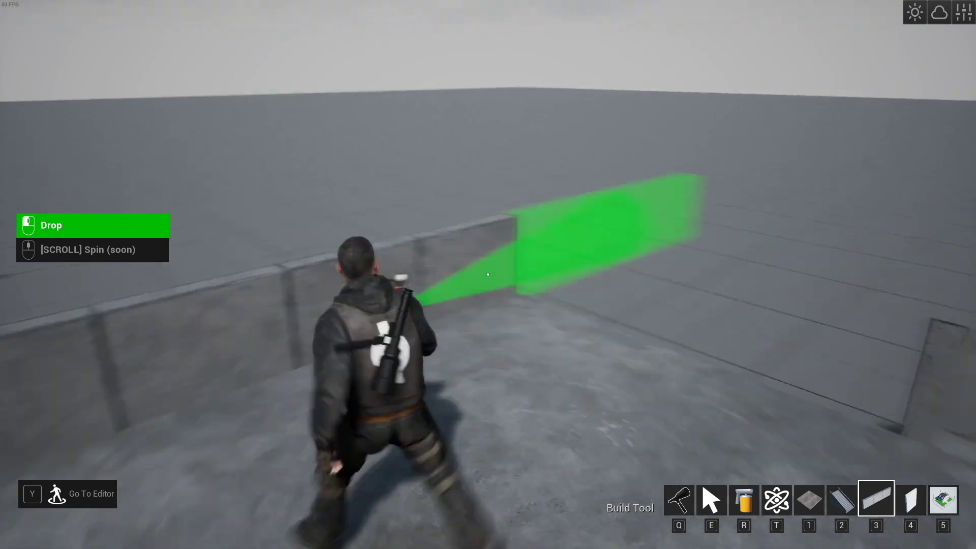
{"action": "left_click", "coordinate": [488, 275]}
{"action": "key", "text": "q"}
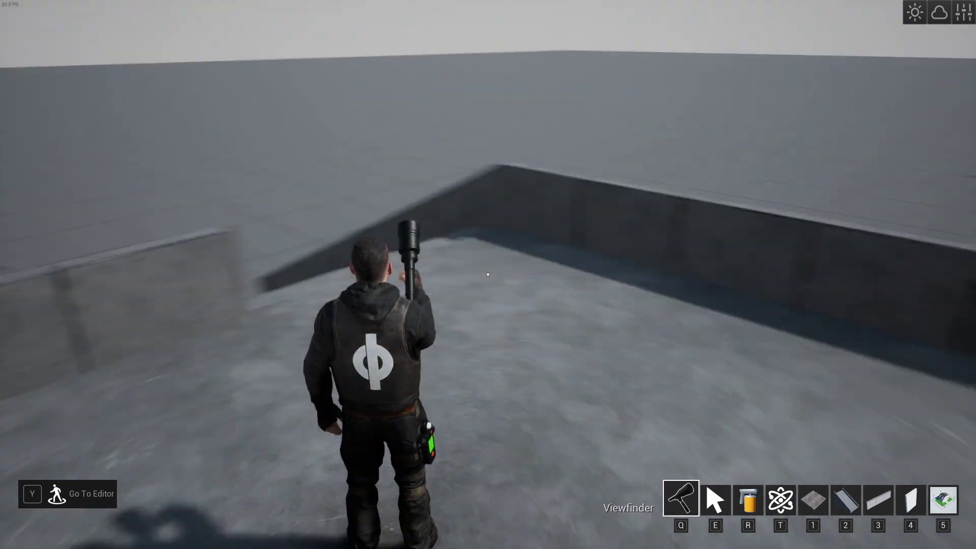
- Stack Wall 400x100 sections on the platform's low perimeter walls, raising them while leaving a long window opening
{"action": "key", "text": "w"}
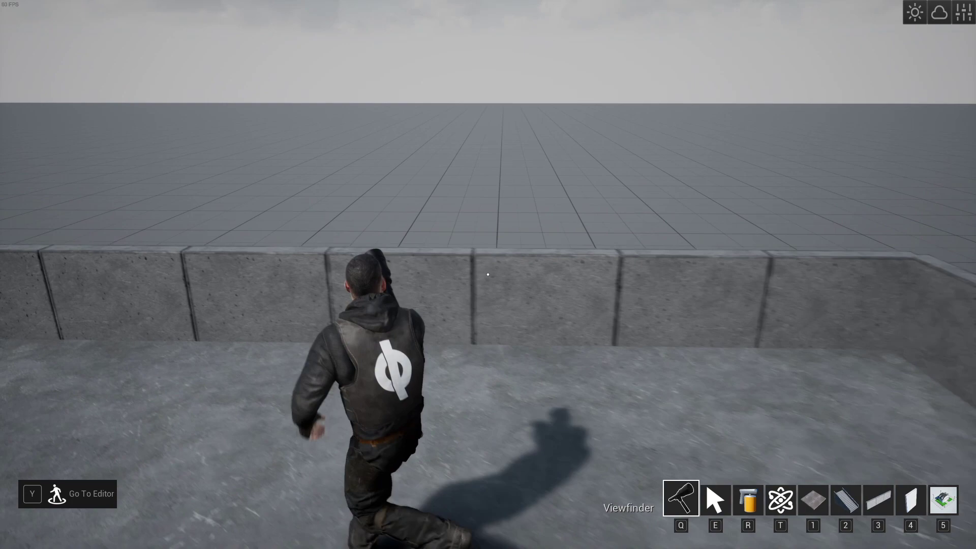
{"action": "key", "text": "3"}
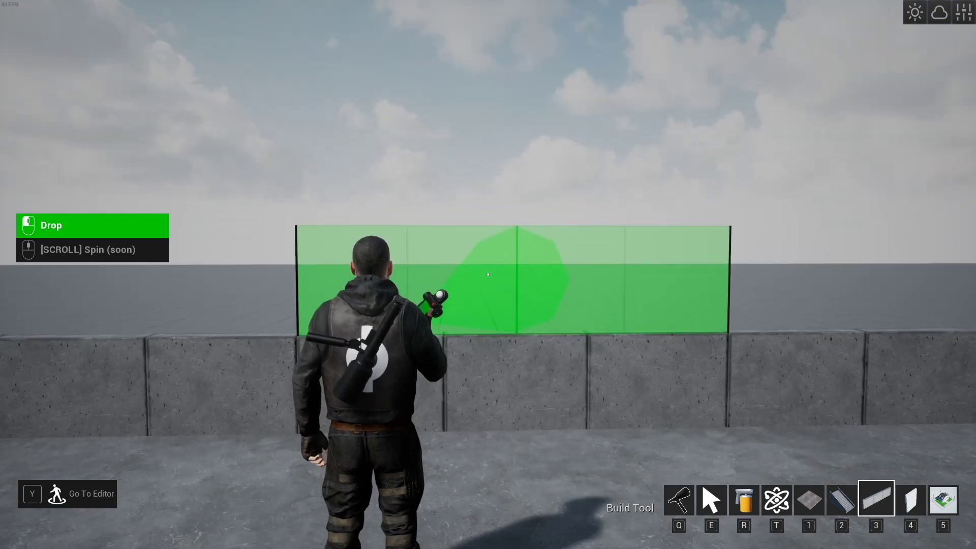
{"action": "key", "text": "w"}
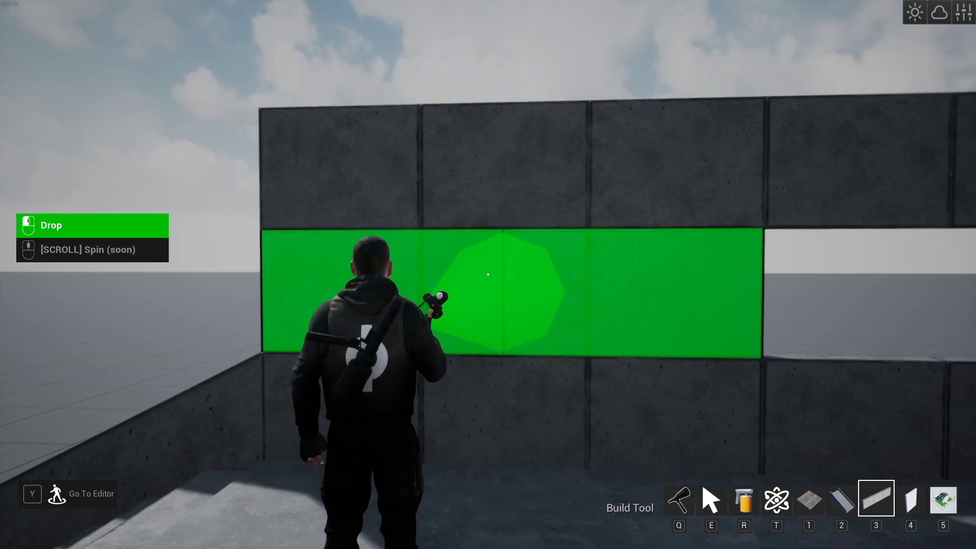
{"action": "key", "text": "q"}
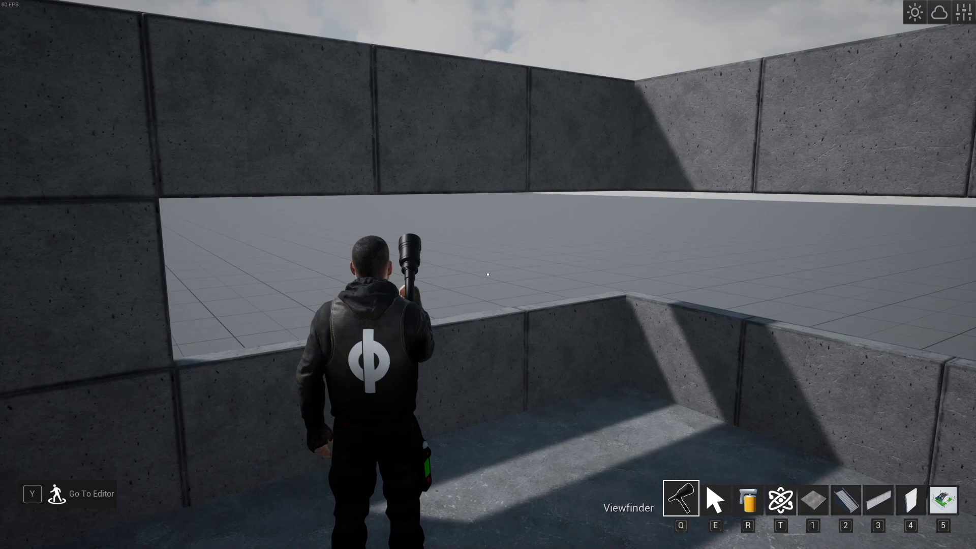
- Walk across the platform, descend to the ground and reach the open area between the two staircases
{"action": "key", "text": "w"}
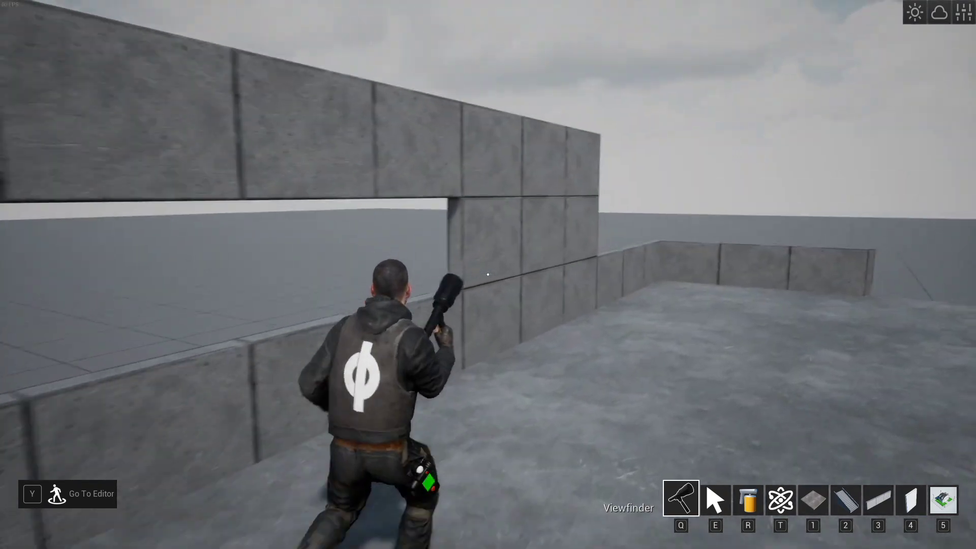
{"action": "key", "text": "w"}
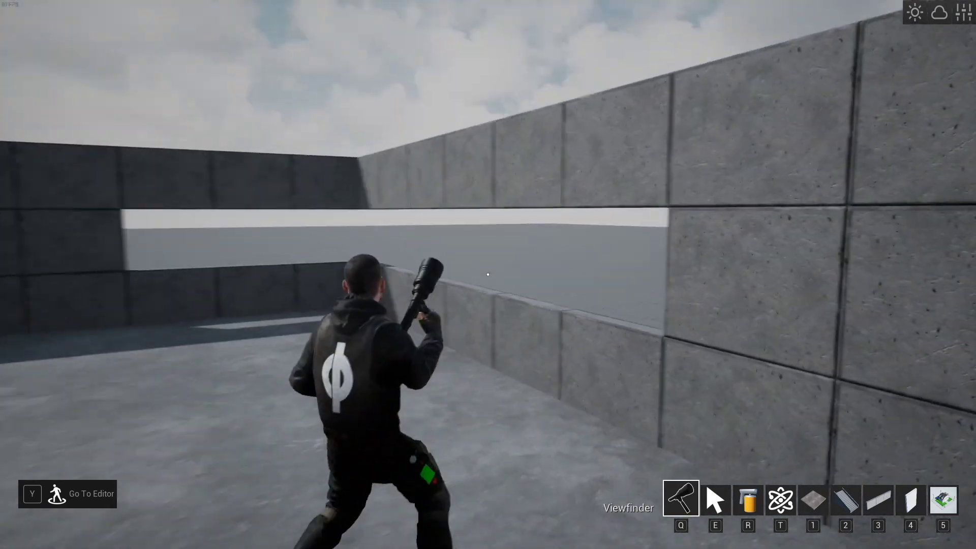
{"action": "key", "text": "w"}
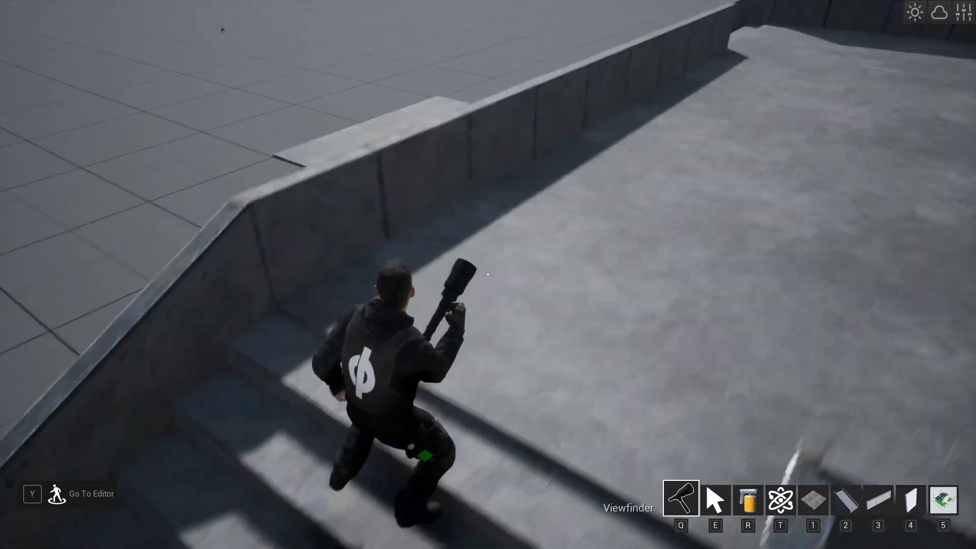
{"action": "key", "text": "w"}
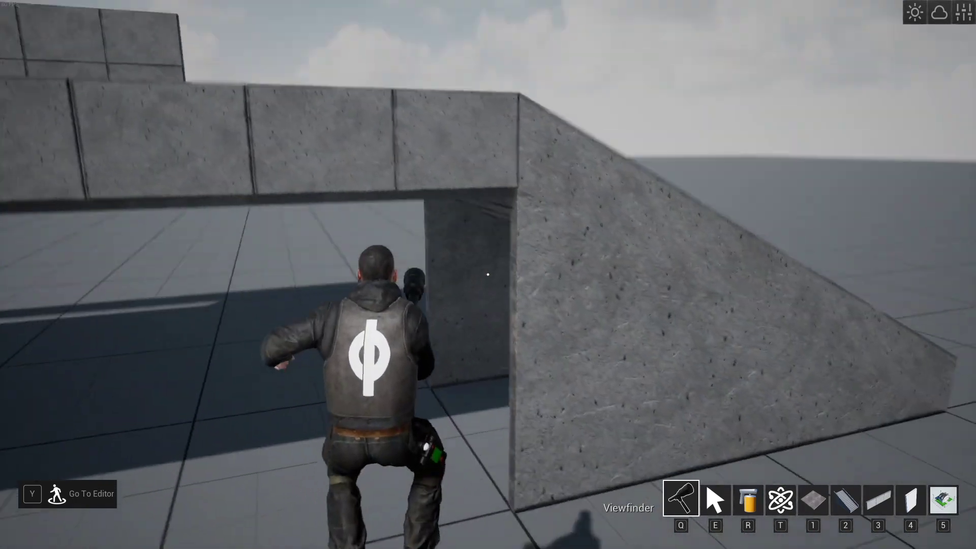
{"action": "key", "text": "w"}
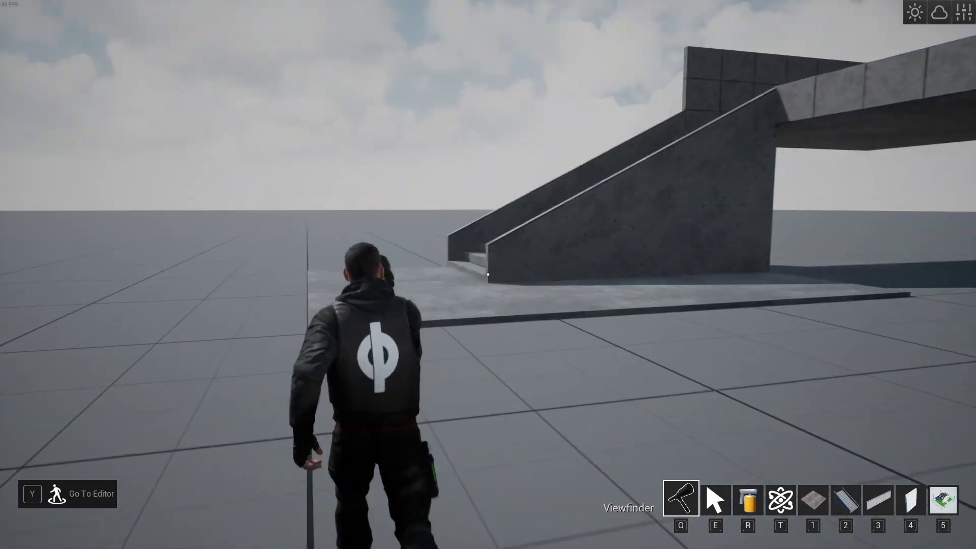
{"action": "key", "text": "w"}
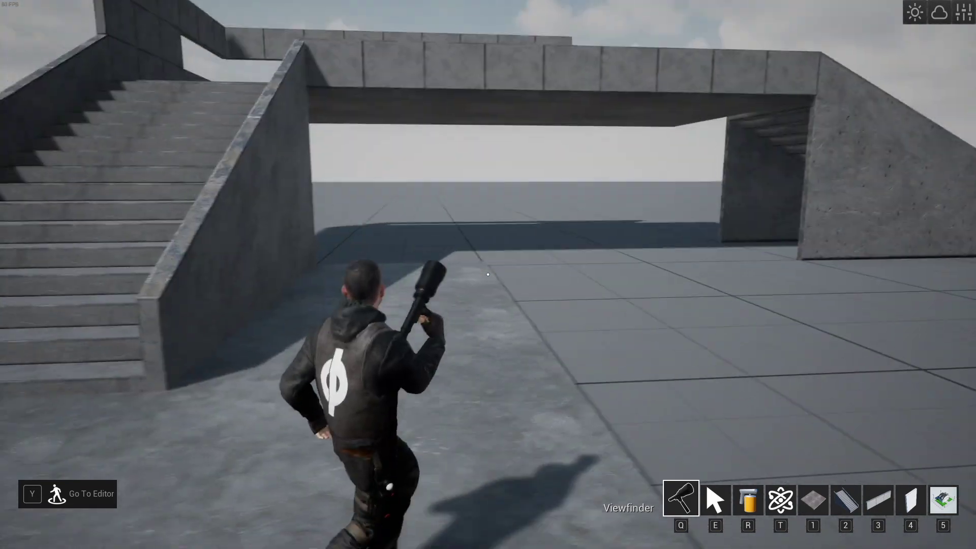
- Fill the space beneath the platform's edge between the two staircases with three stacked rows of Wall 400x100 sections
{"action": "key", "text": "3"}
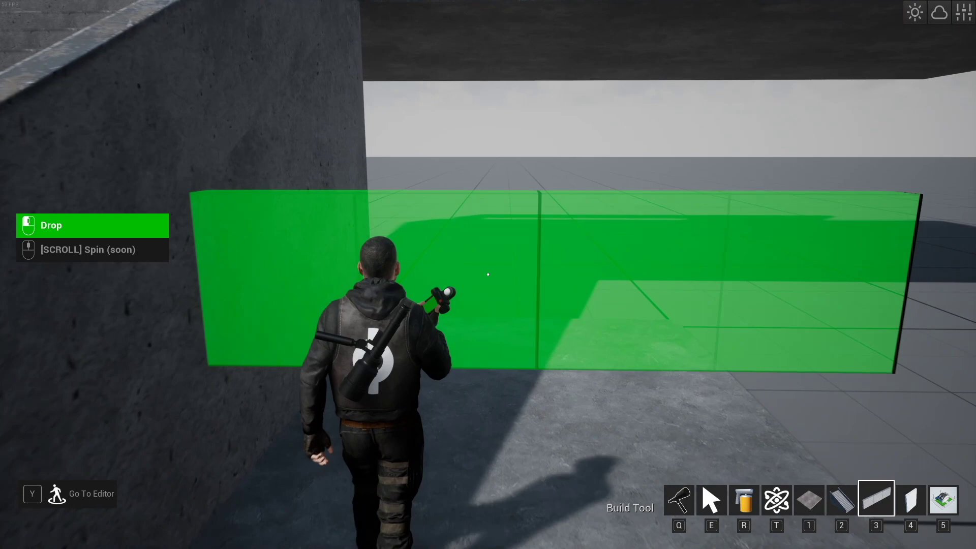
{"action": "key", "text": "w"}
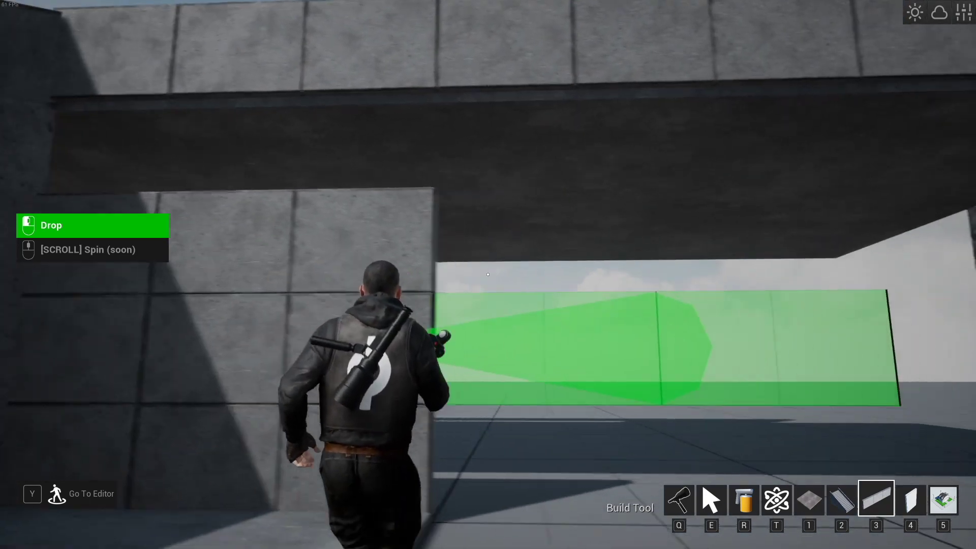
{"action": "left_click", "coordinate": [488, 274]}
{"action": "left_click", "coordinate": [488, 275]}
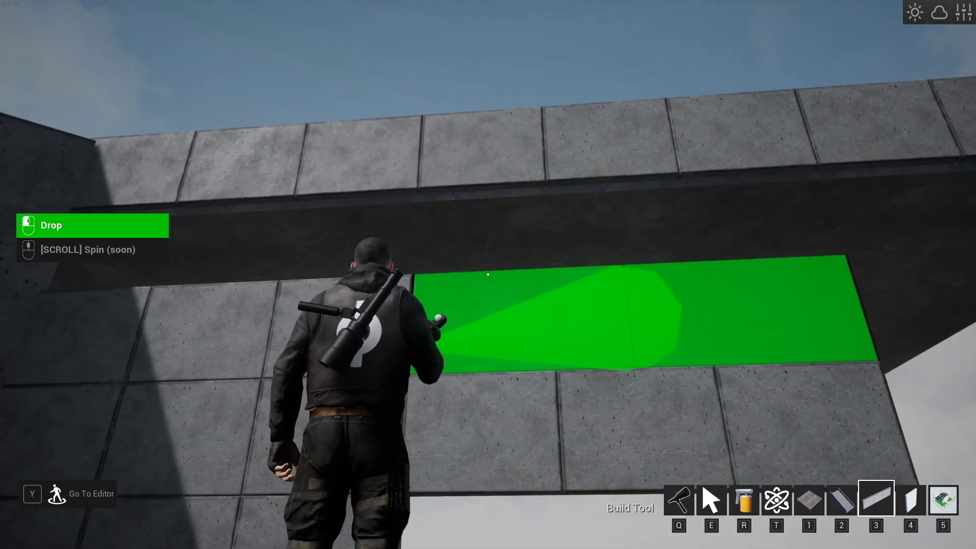
{"action": "left_click", "coordinate": [488, 275]}
{"action": "key", "text": "d"}
{"action": "left_click", "coordinate": [488, 275]}
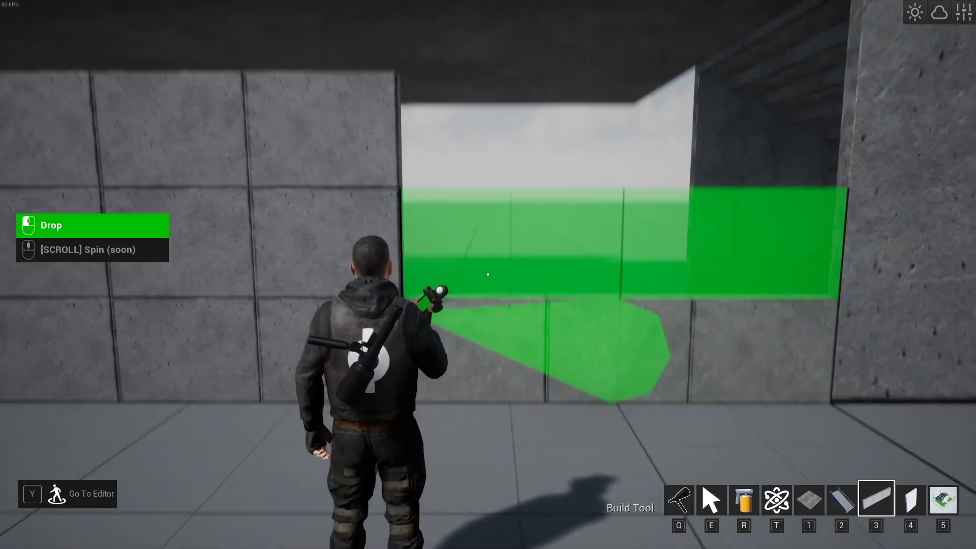
{"action": "left_click", "coordinate": [488, 274]}
{"action": "left_click", "coordinate": [488, 274]}
{"action": "key", "text": "q"}
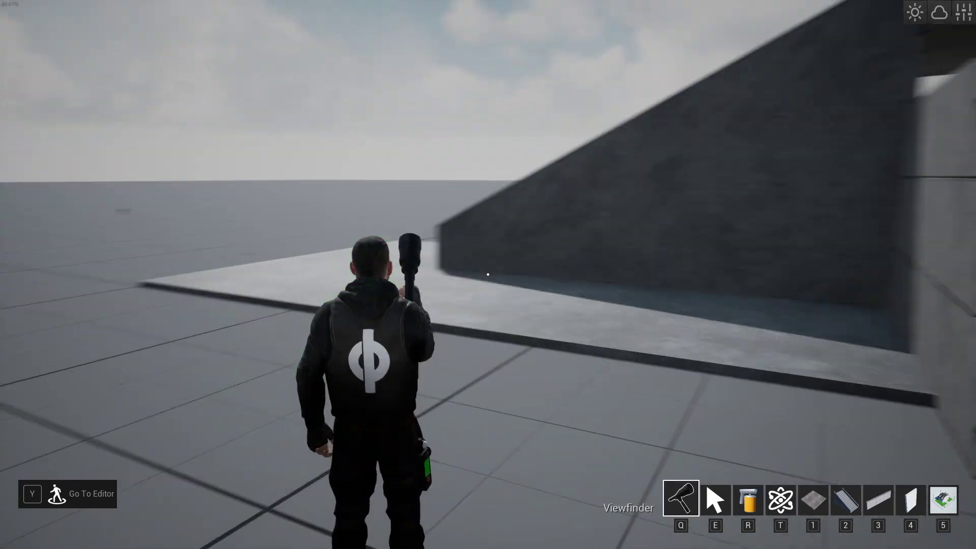
- Look through the Building prefabs in the Department Menu and close it
{"action": "key", "text": "Tab"}
{"action": "left_click", "coordinate": [269, 181]}
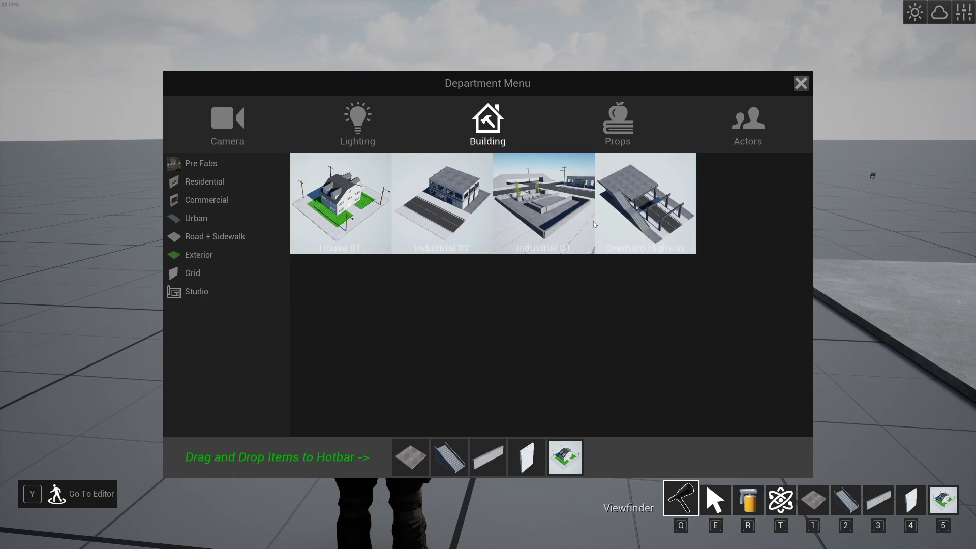
{"action": "left_click", "coordinate": [801, 84]}
- Lay Warehouse Floor tiles over the ground in front of the new wall, between the two staircases
{"action": "key", "text": "w"}
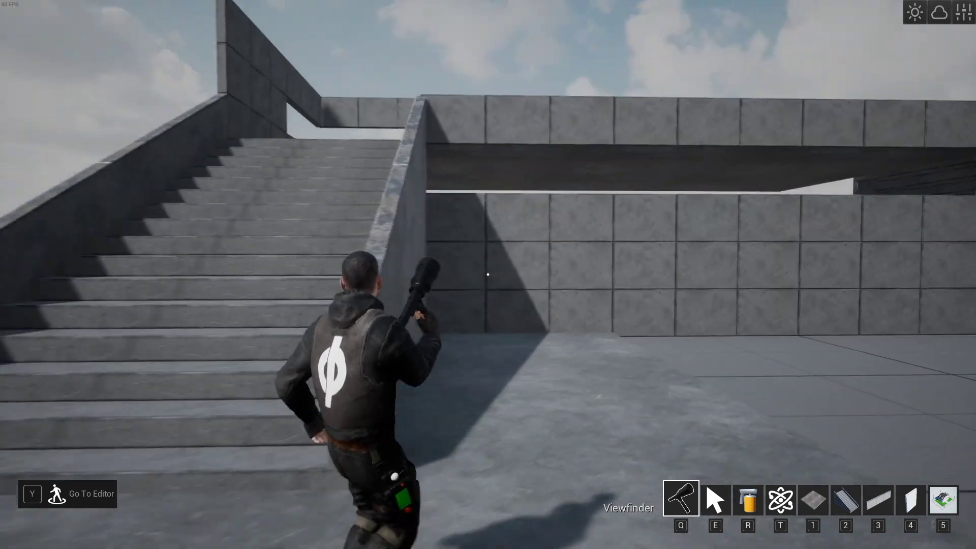
{"action": "key", "text": "1"}
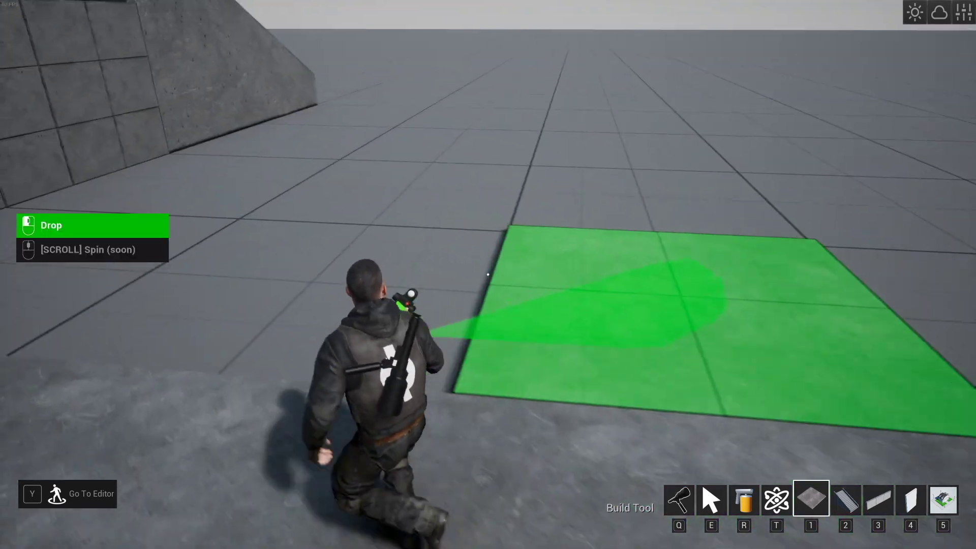
{"action": "key", "text": "a"}
{"action": "left_click", "coordinate": [488, 275]}
{"action": "left_click", "coordinate": [488, 274]}
{"action": "left_click", "coordinate": [488, 274]}
{"action": "key", "text": "w"}
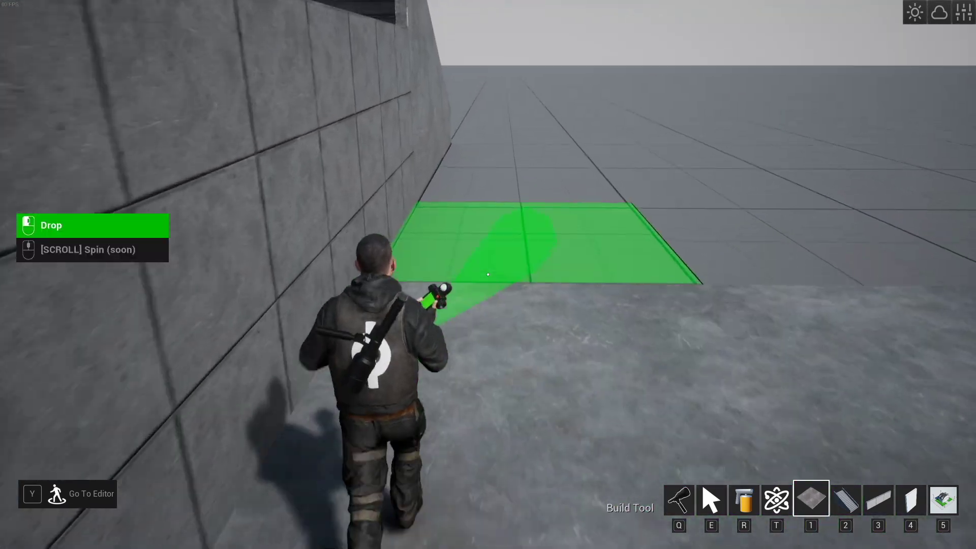
{"action": "left_click", "coordinate": [488, 274]}
{"action": "left_click", "coordinate": [488, 275]}
{"action": "key", "text": "d"}
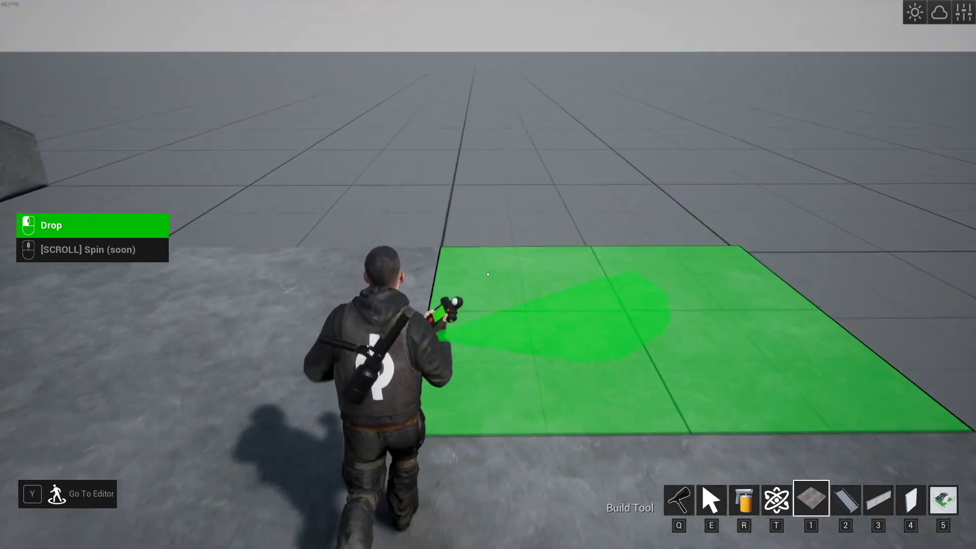
{"action": "key", "text": "q"}
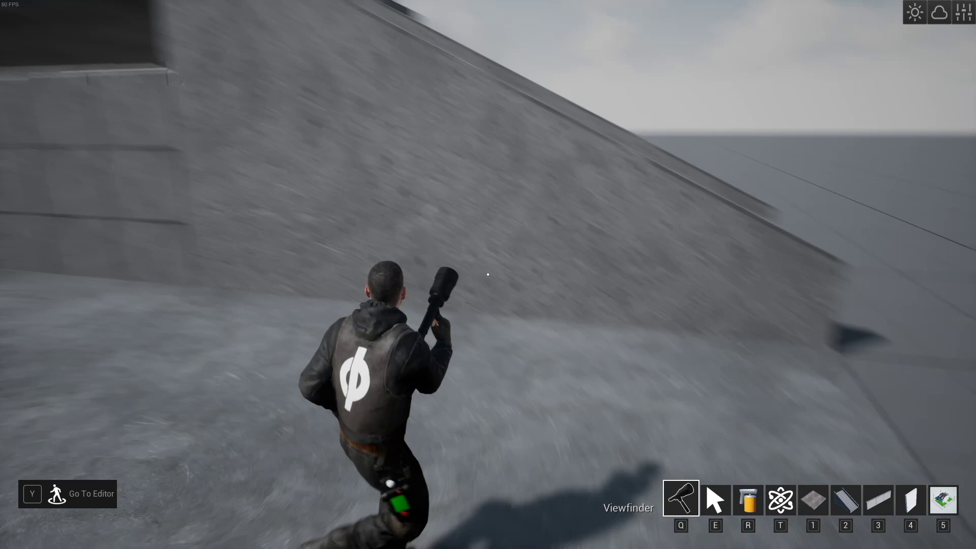
- Line the outer edges of the ground-level floor with Wall 400x100 sections, joining them to the first staircase
{"action": "key", "text": "a"}
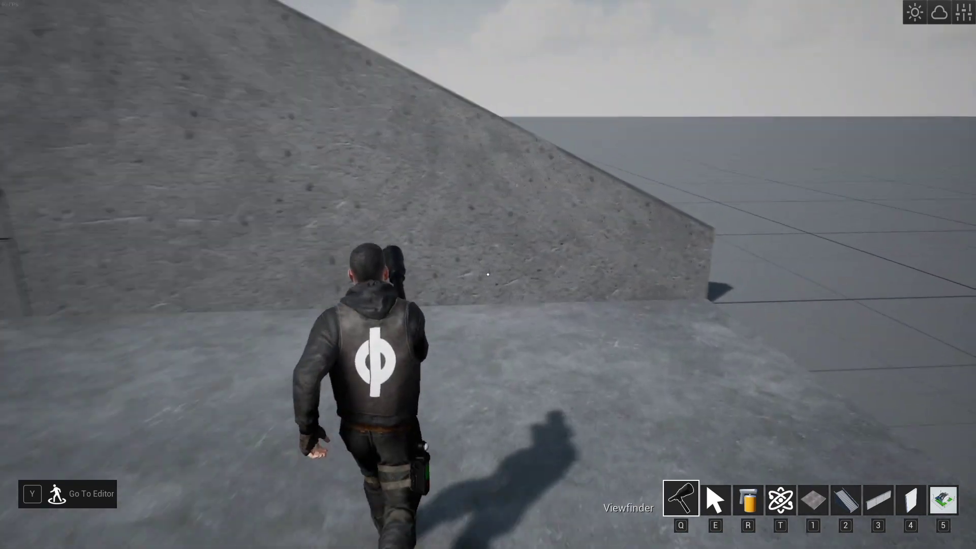
{"action": "key", "text": "3"}
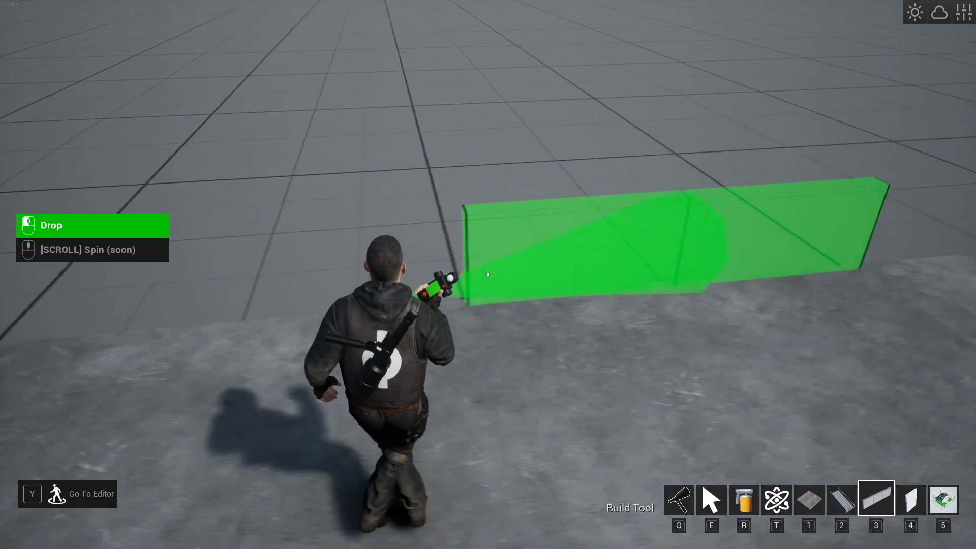
{"action": "left_click", "coordinate": [488, 274]}
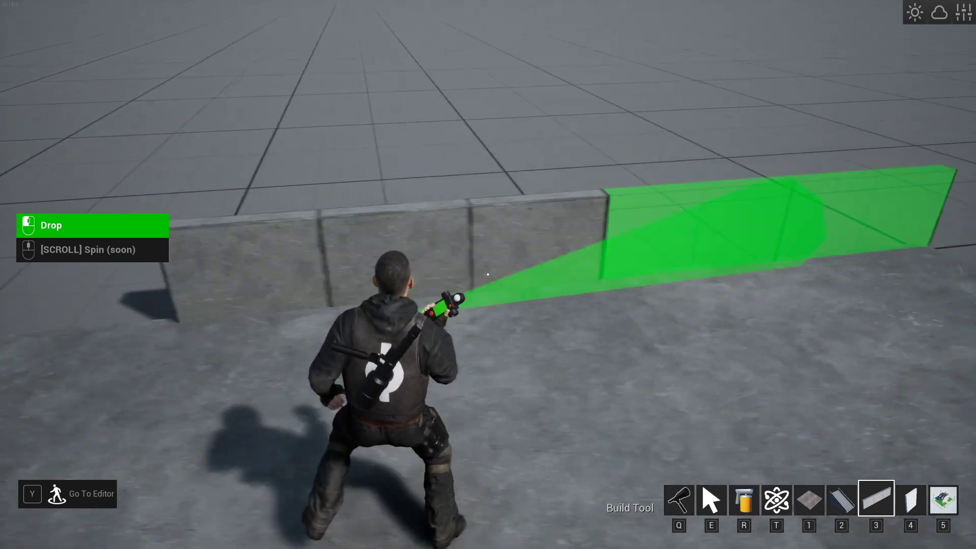
{"action": "left_click", "coordinate": [488, 274]}
{"action": "left_click", "coordinate": [488, 275]}
{"action": "left_click", "coordinate": [488, 275]}
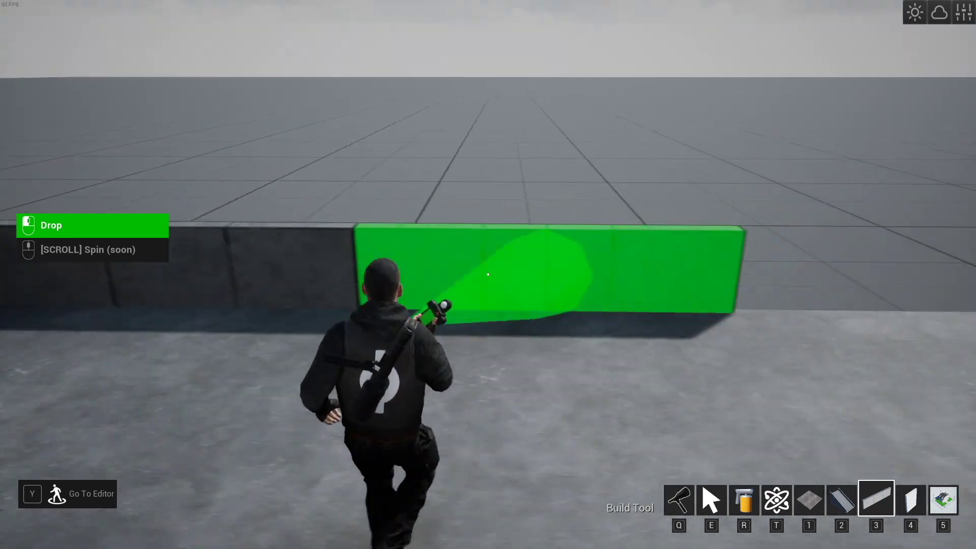
{"action": "left_click", "coordinate": [488, 274]}
{"action": "left_click", "coordinate": [488, 274]}
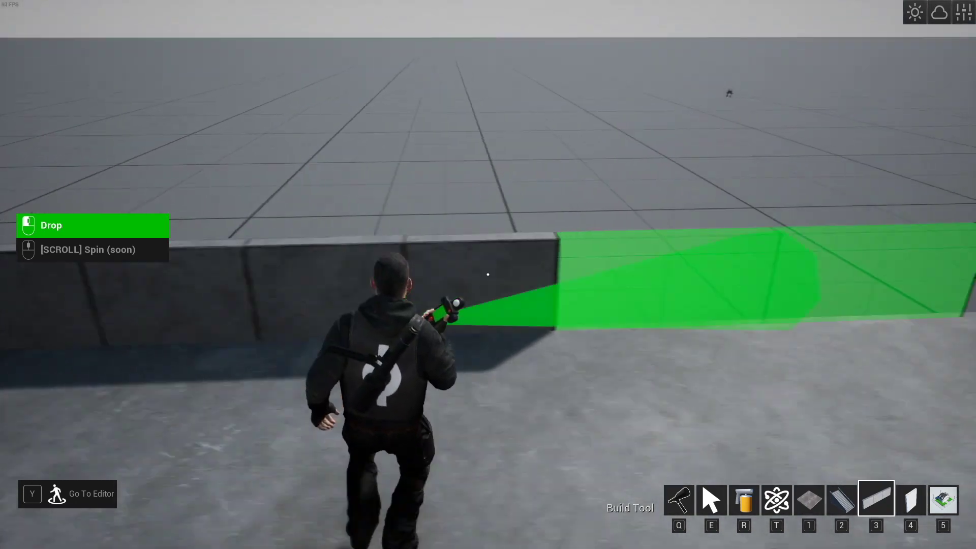
{"action": "left_click", "coordinate": [488, 275]}
{"action": "key", "text": "w"}
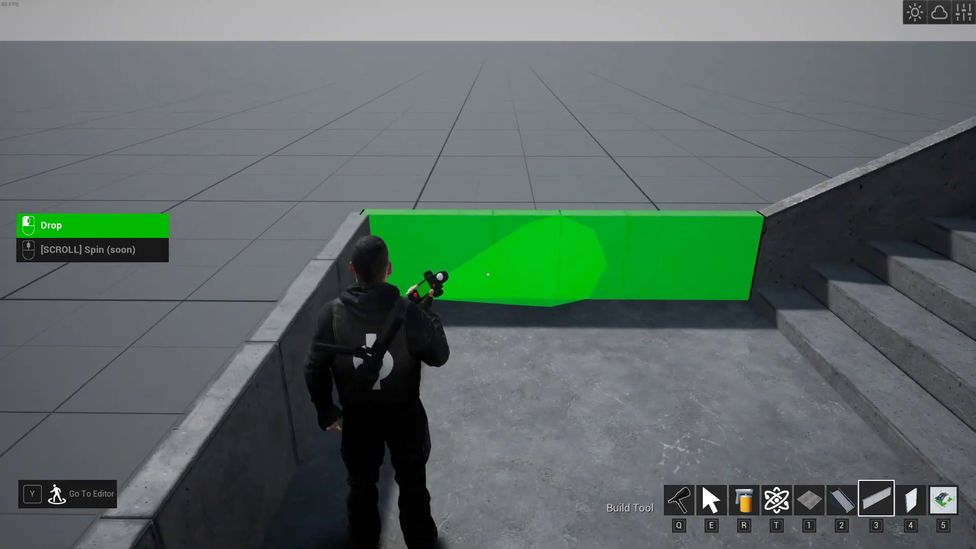
{"action": "key", "text": "q"}
- Cross the walled floor and assign Concrete Bench 01, the three concrete planters and Concrete Stairs 100 to the hotbar
{"action": "key", "text": "w"}
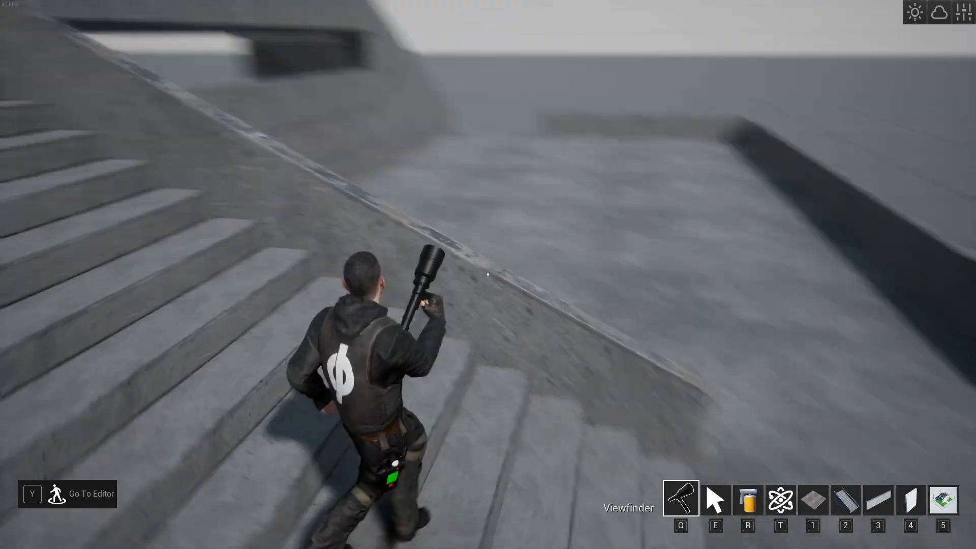
{"action": "key", "text": "w"}
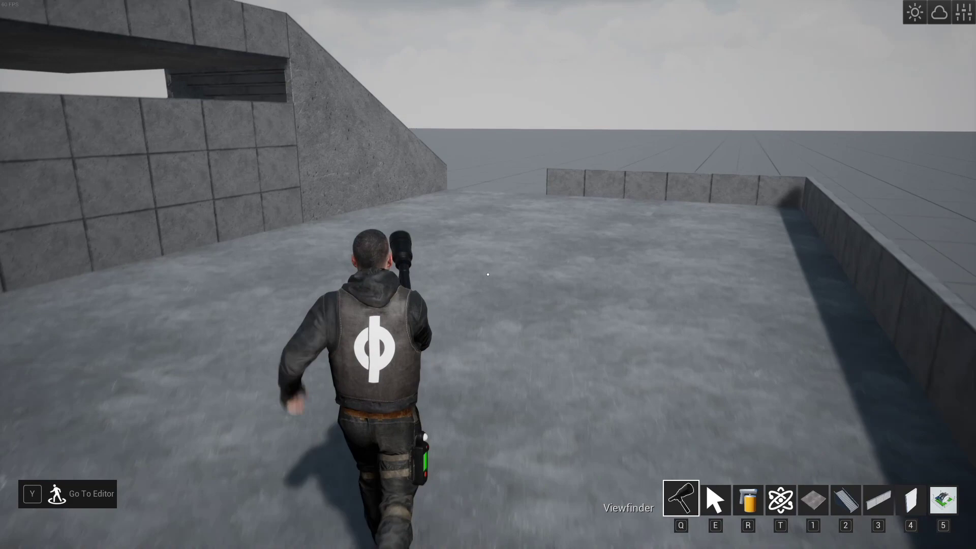
{"action": "key", "text": "w"}
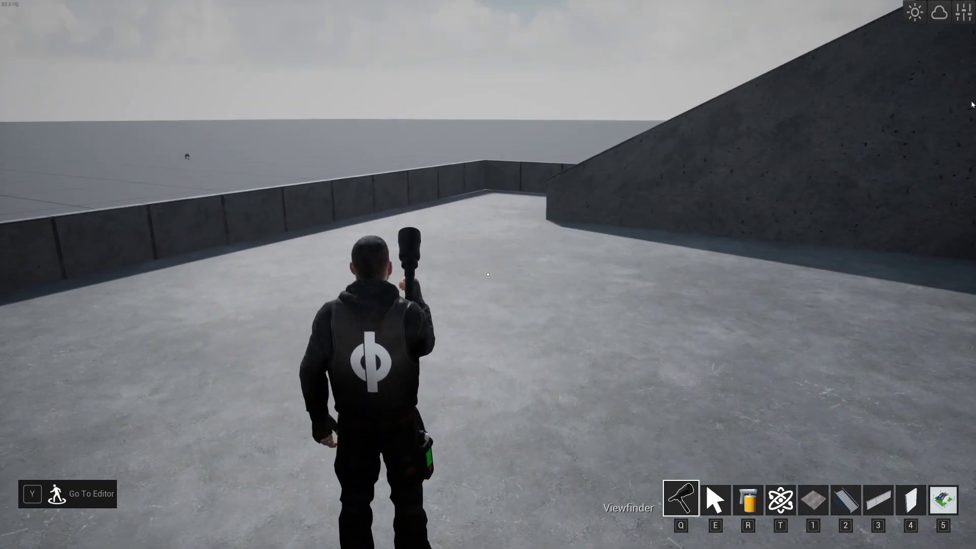
{"action": "key", "text": "Tab"}
{"action": "left_click", "coordinate": [208, 219]}
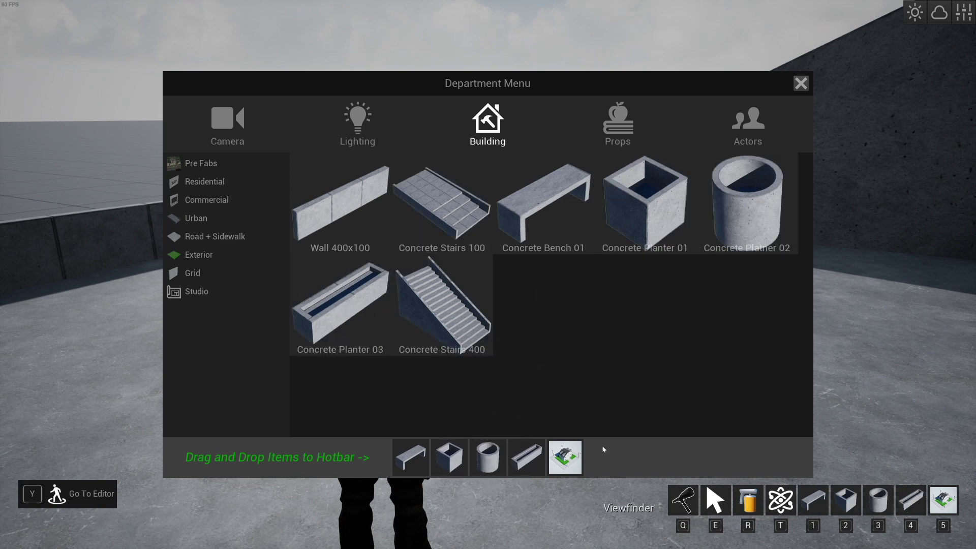
{"action": "key", "text": "Tab"}
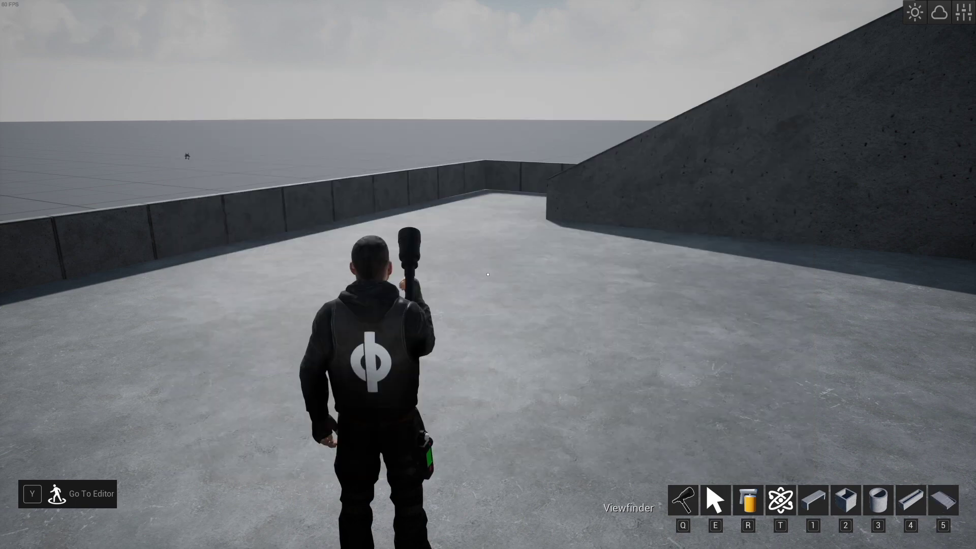
- Place two Concrete Stairs 100 side by side on the ground-level floor, starting against the wall beneath the platform
{"action": "key", "text": "w"}
{"action": "key", "text": "5"}
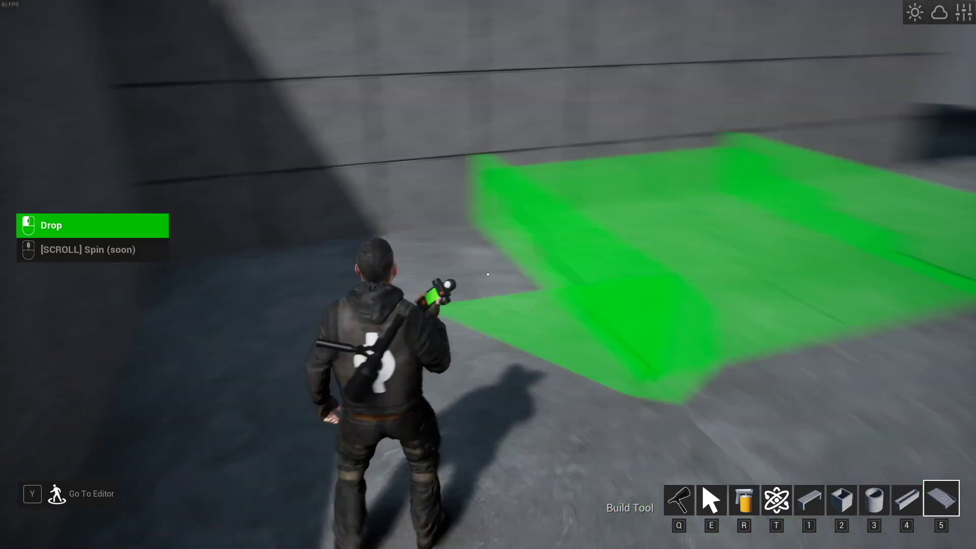
{"action": "key", "text": "w"}
{"action": "key", "text": "d"}
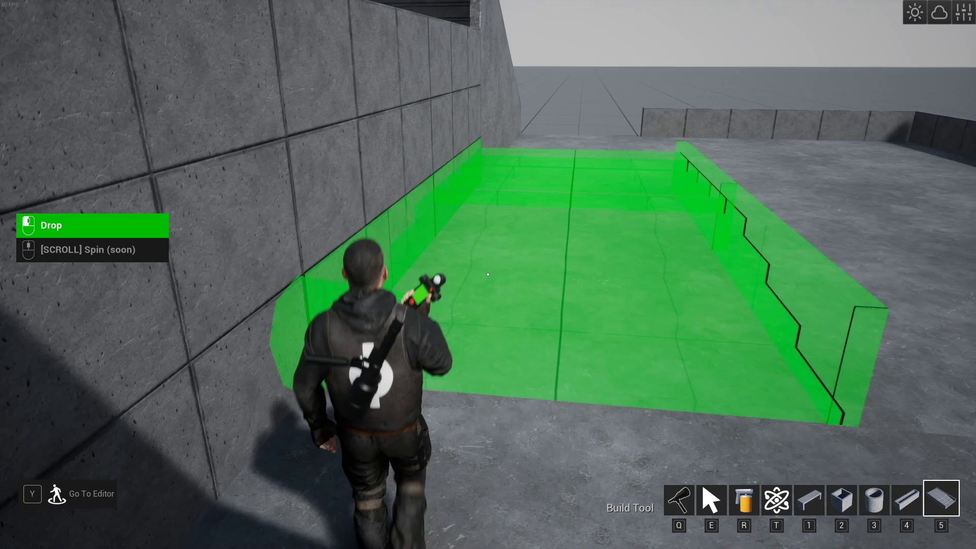
{"action": "left_click", "coordinate": [488, 275]}
{"action": "key", "text": "d"}
{"action": "left_click", "coordinate": [488, 275]}
{"action": "key", "text": "q"}
{"action": "key", "text": "w"}
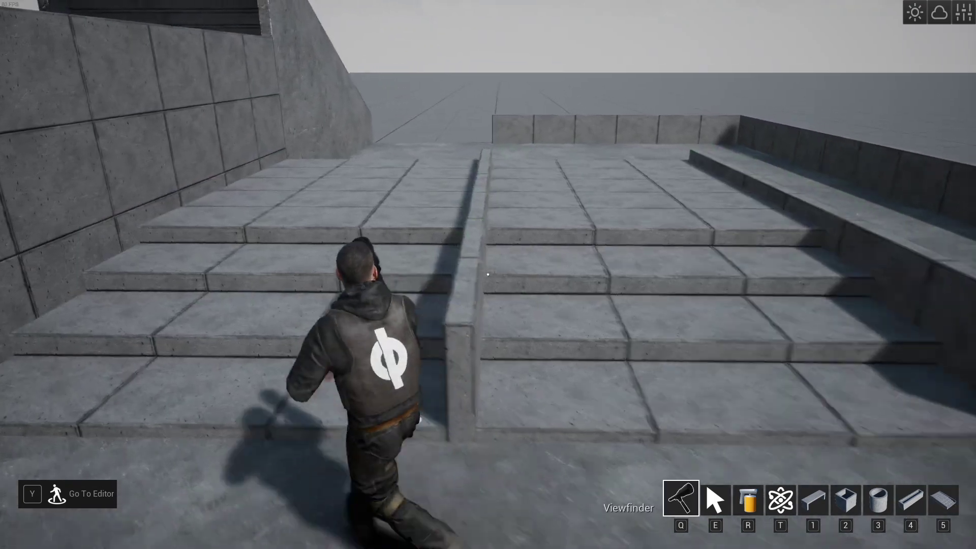
- Close the open high ends of the two Concrete Stairs 100 with Wall 400x100 sections, copying the first one for the second staircase
{"action": "key", "text": "w"}
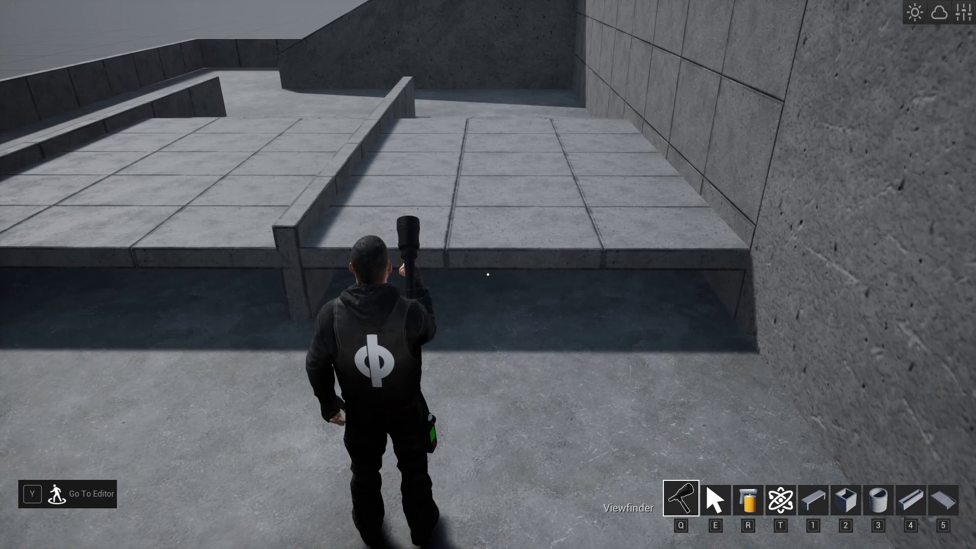
{"action": "key", "text": "w"}
{"action": "key", "text": "e"}
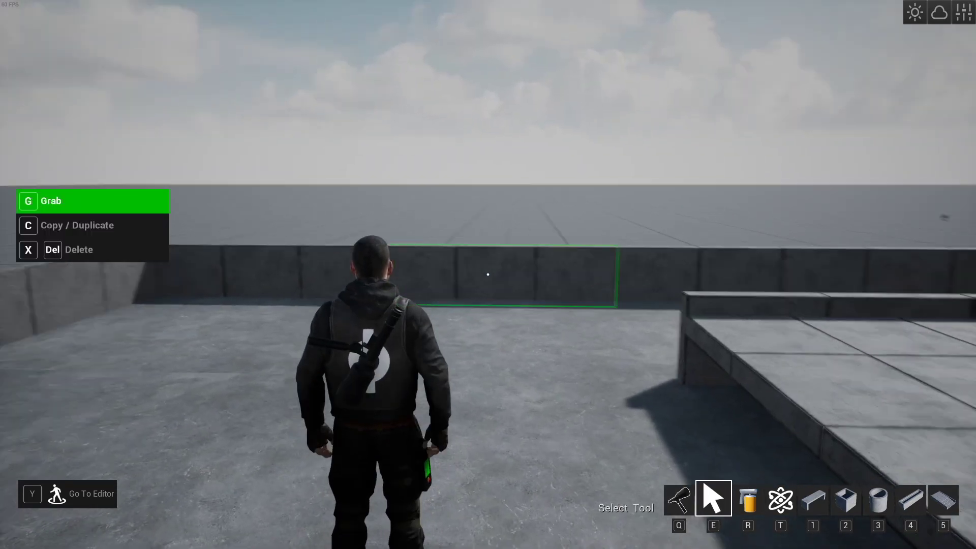
{"action": "key", "text": "w"}
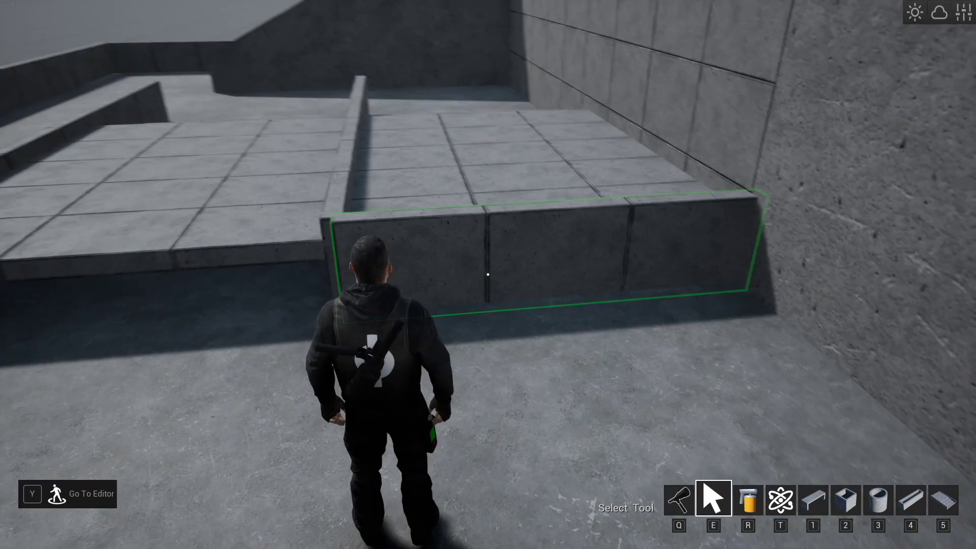
{"action": "key", "text": "a"}
{"action": "left_click", "coordinate": [488, 274]}
{"action": "key", "text": "c"}
{"action": "left_click", "coordinate": [488, 274]}
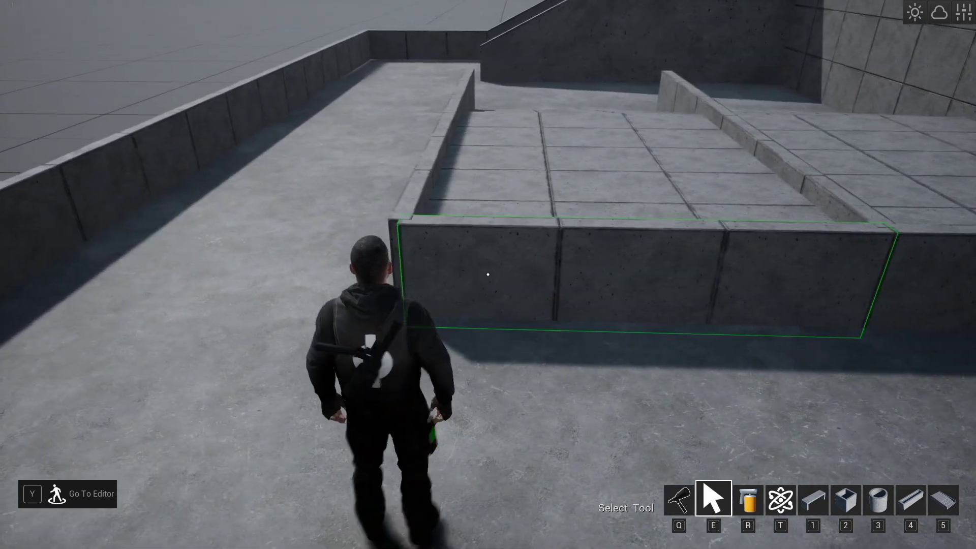
- Place two Concrete Planter 03 end to end along the new low wall behind the stairs
{"action": "key", "text": "q"}
{"action": "key", "text": "w"}
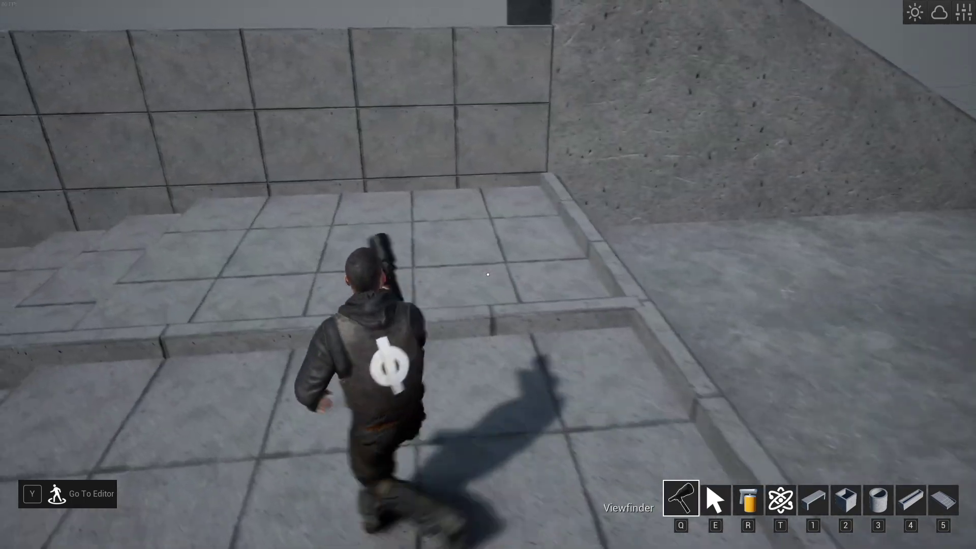
{"action": "key", "text": "w"}
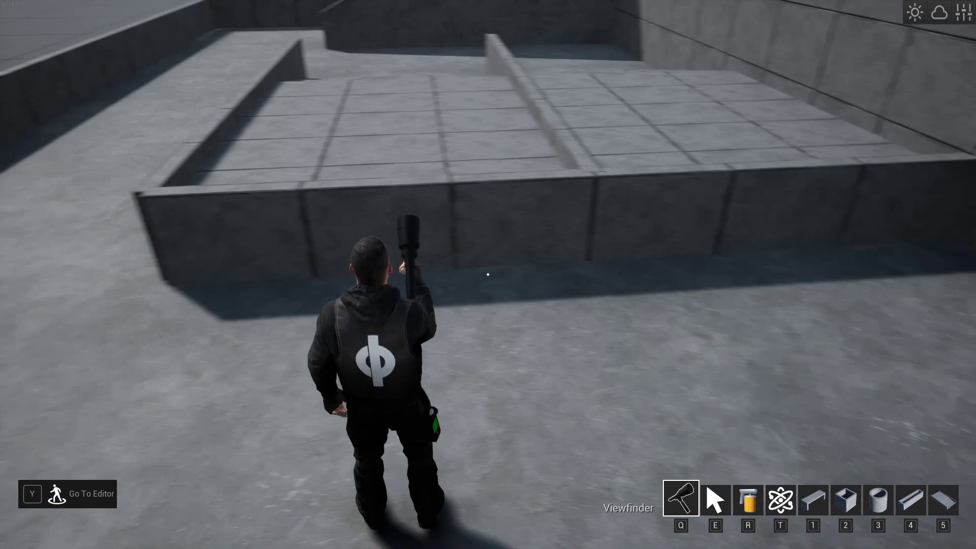
{"action": "key", "text": "4"}
{"action": "key", "text": "e"}
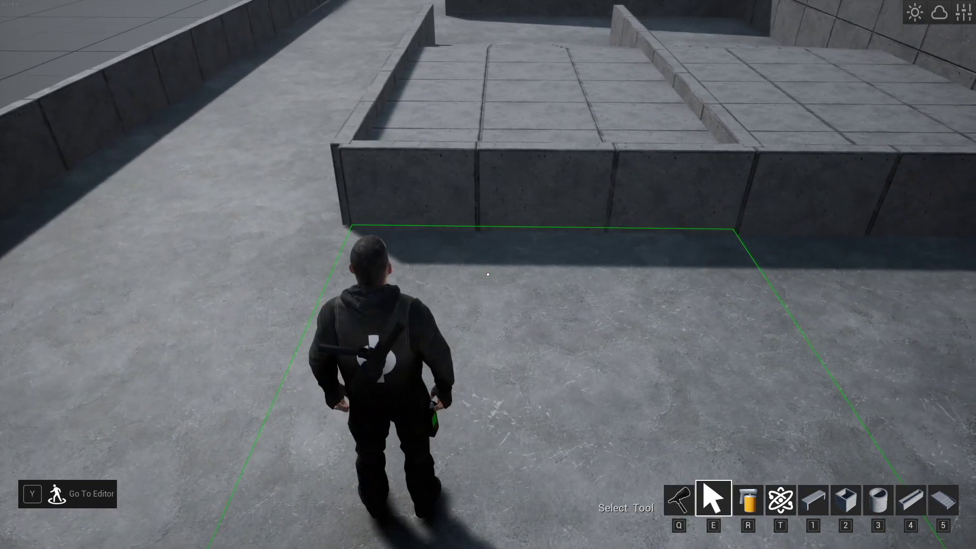
{"action": "key", "text": "4"}
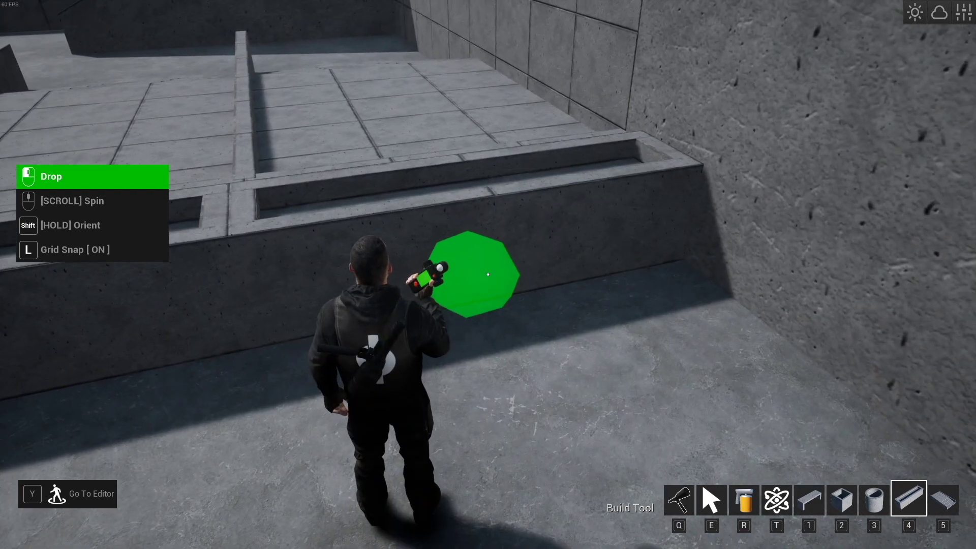
{"action": "key", "text": "q"}
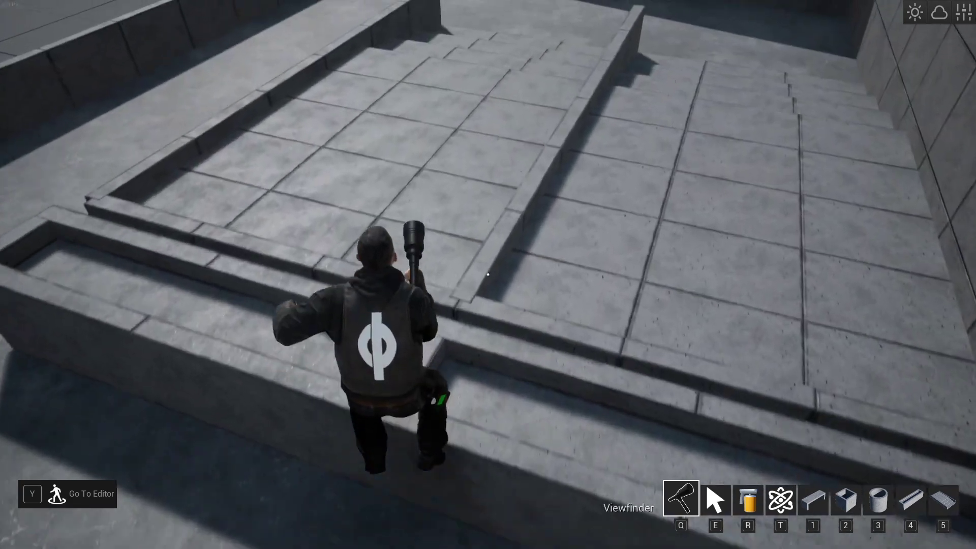
- Switch to the editor view and move the long planter beside the tall staircase wall up against the low wall
{"action": "key", "text": "y"}
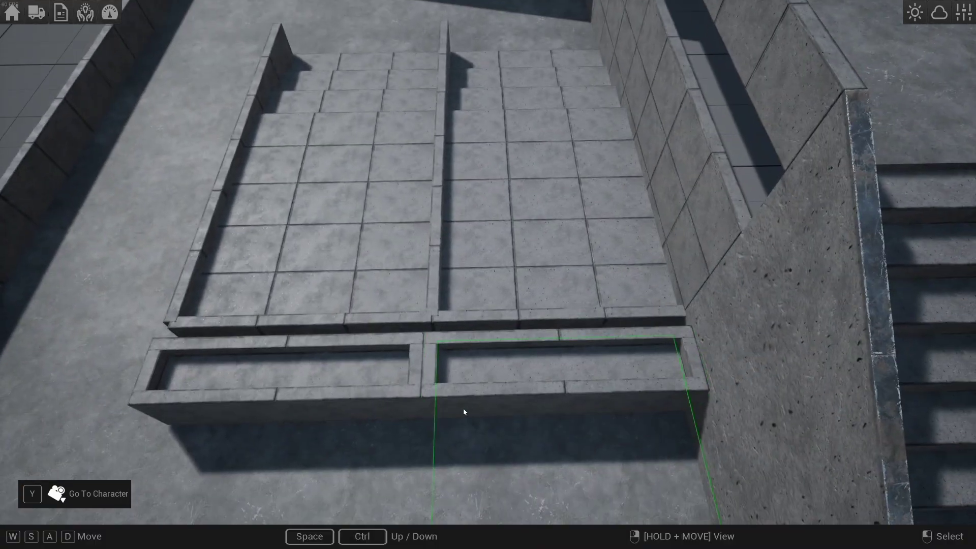
{"action": "left_click", "coordinate": [479, 403]}
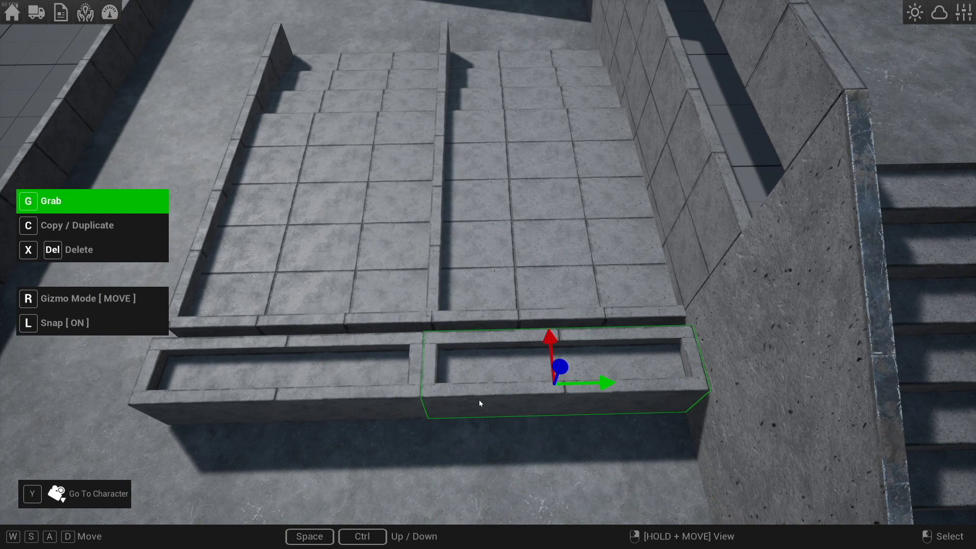
{"action": "left_click_drag", "start_coordinate": [554, 345], "coordinate": [550, 327]}
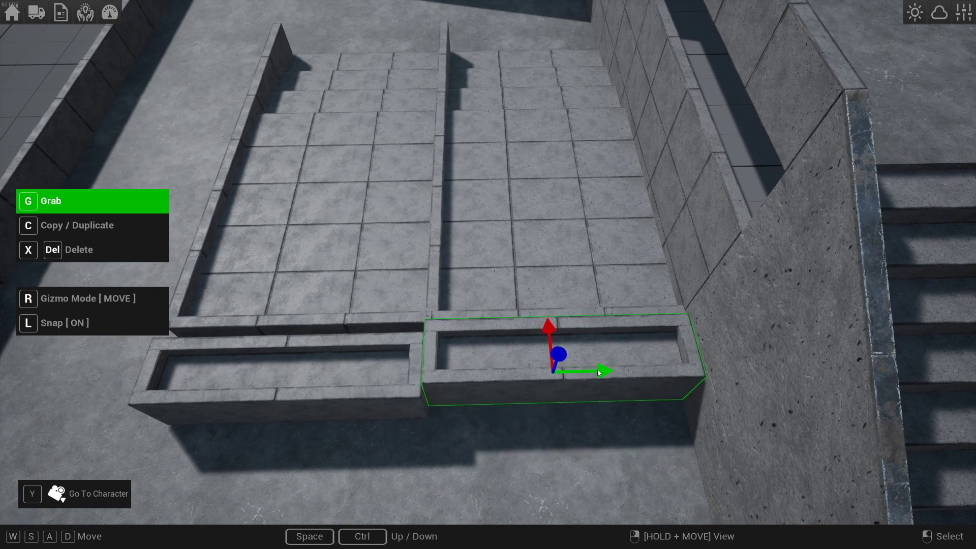
{"action": "mouse_move", "coordinate": [598, 373]}
{"action": "left_mouse_down"}
{"action": "mouse_move", "coordinate": [616, 370]}
{"action": "mouse_move", "coordinate": [605, 371]}
{"action": "left_mouse_up"}
- Move the other long planter against the low wall, in line with its neighbour, and return to the character
{"action": "left_click", "coordinate": [376, 394]}
{"action": "key", "text": "a"}
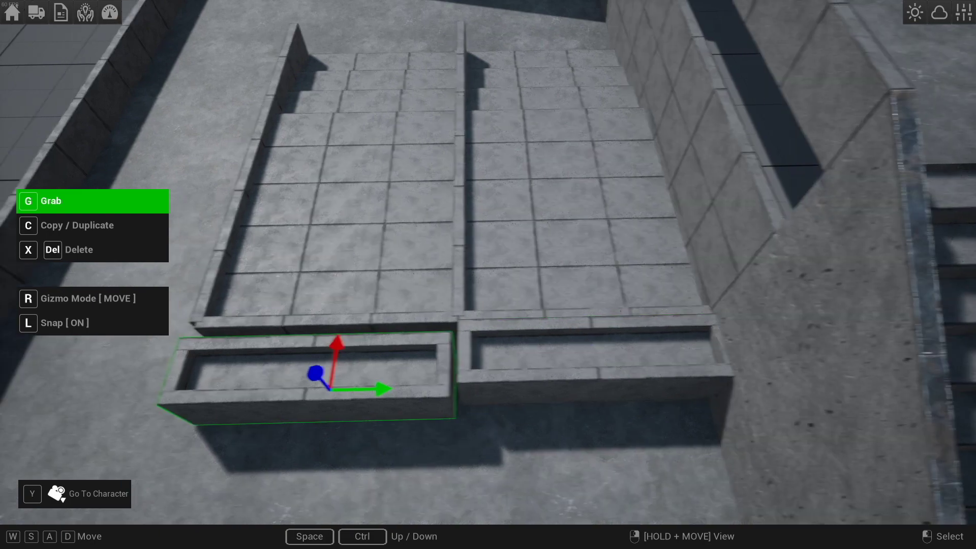
{"action": "key", "text": "a"}
{"action": "mouse_move", "coordinate": [402, 344]}
{"action": "left_mouse_down"}
{"action": "mouse_move", "coordinate": [405, 330]}
{"action": "mouse_move", "coordinate": [420, 347]}
{"action": "left_mouse_up"}
{"action": "left_click_drag", "start_coordinate": [457, 376], "coordinate": [467, 377]}
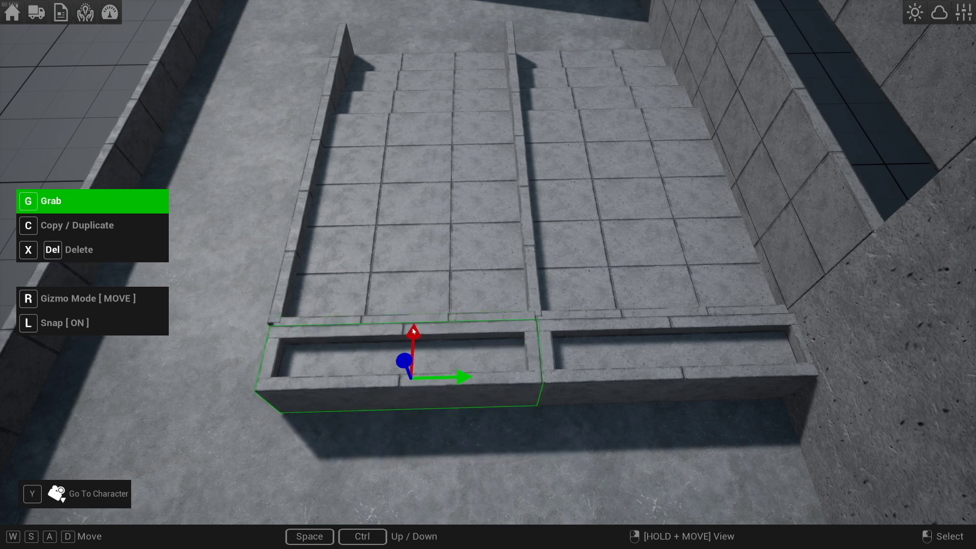
{"action": "left_click_drag", "start_coordinate": [415, 331], "coordinate": [414, 337]}
{"action": "key", "text": "y"}
- Place three Concrete Planter 01 in a row on the open floor beyond the long planters
{"action": "key", "text": "w"}
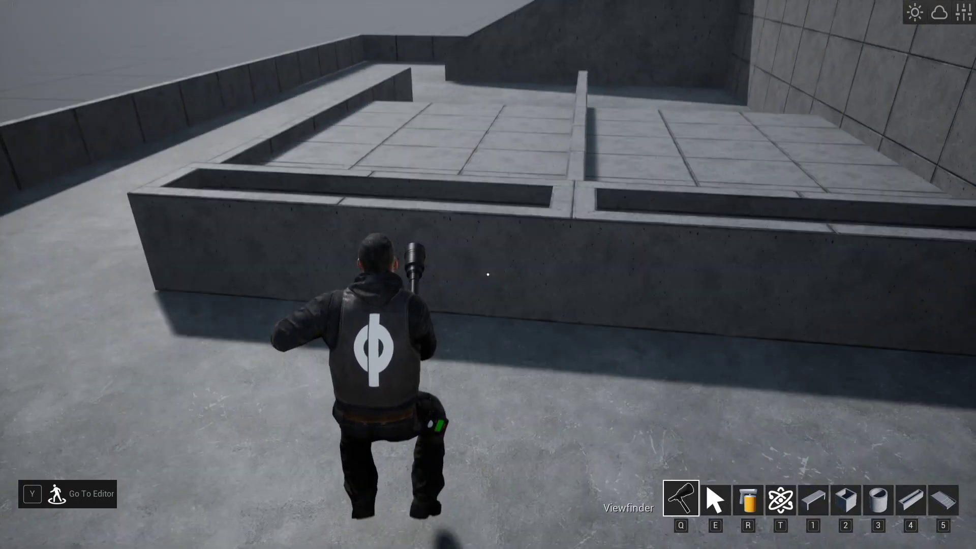
{"action": "key", "text": "2"}
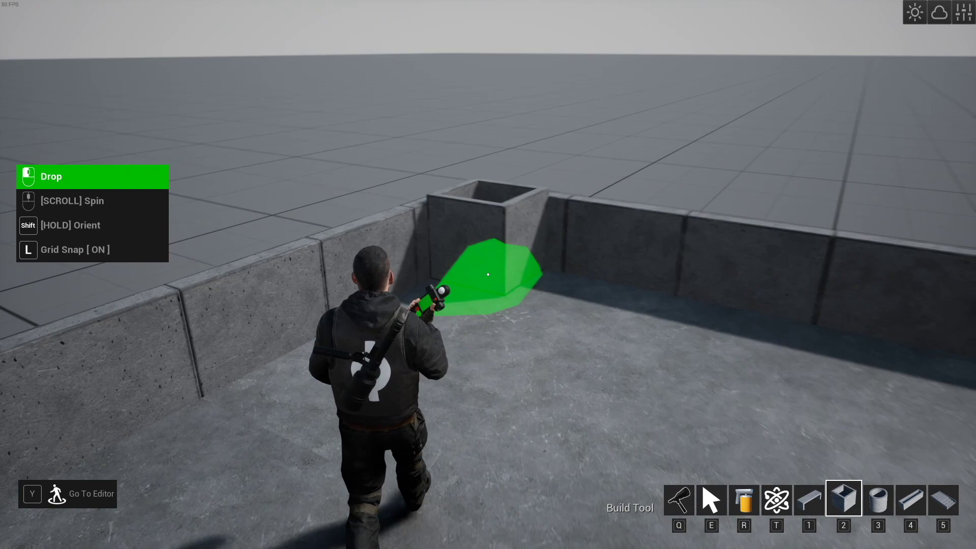
{"action": "key", "text": "s"}
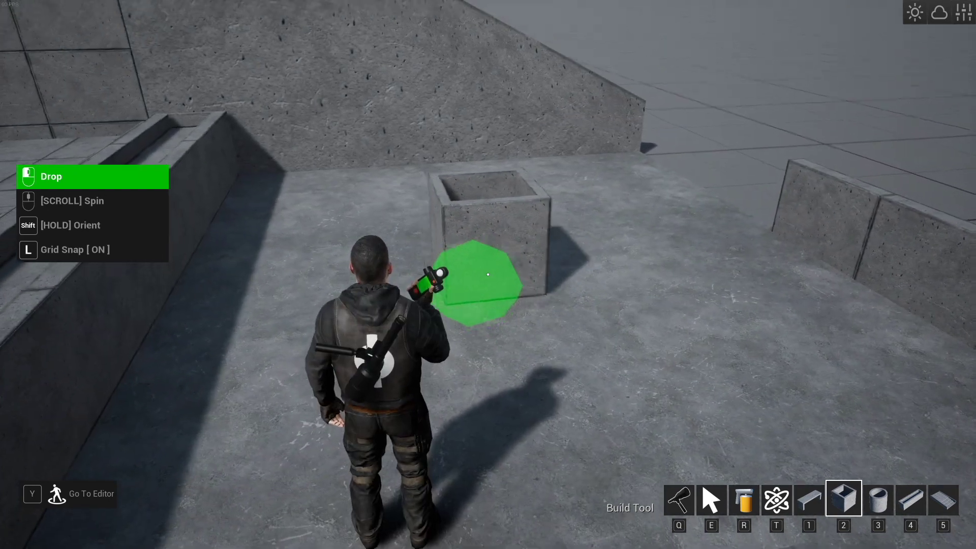
{"action": "left_click", "coordinate": [488, 274]}
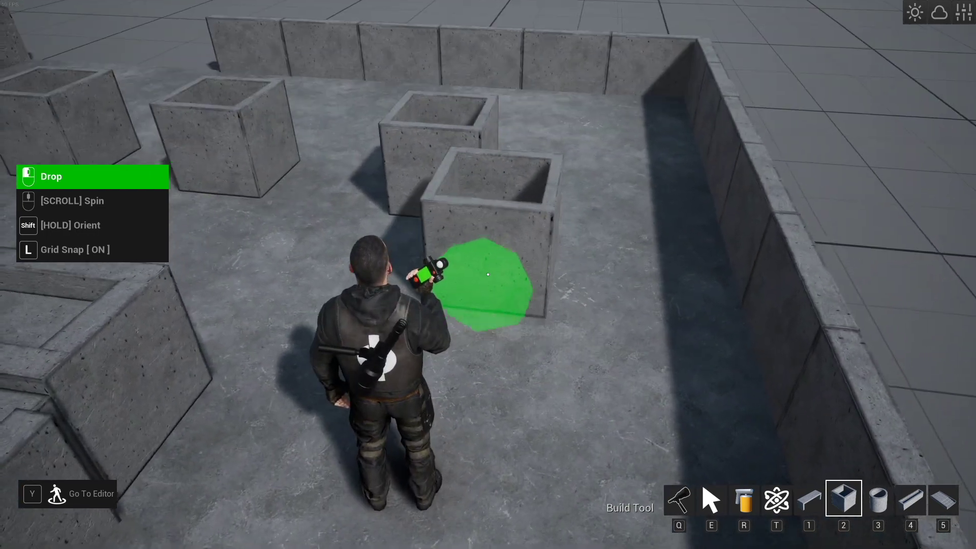
{"action": "key", "text": "q"}
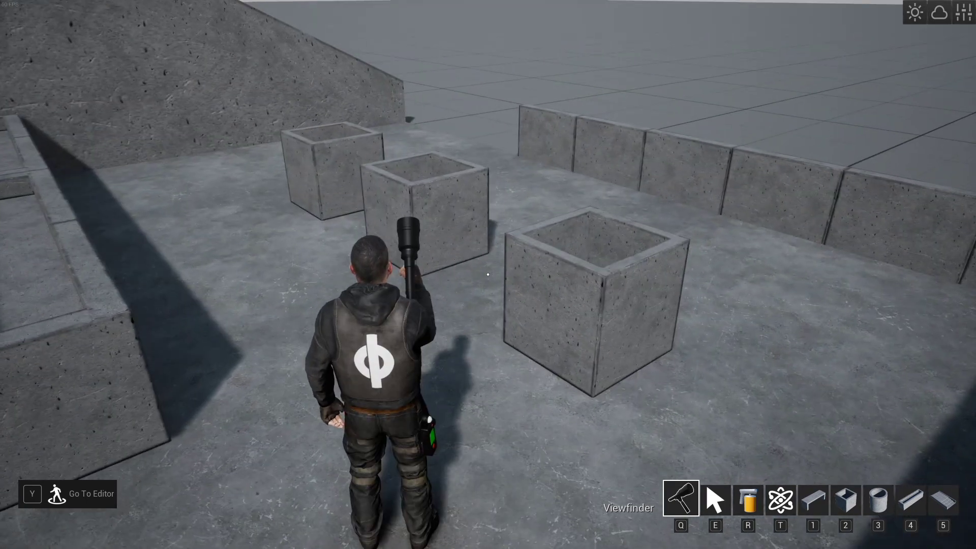
- Place Concrete Bench 01 pieces along the outer walls and against the long planters
{"action": "key", "text": "1"}
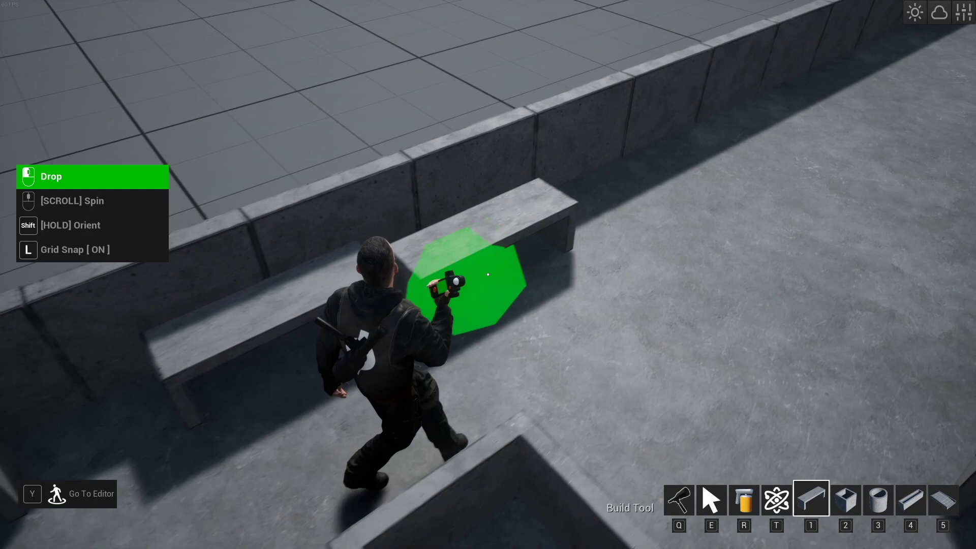
{"action": "key", "text": "q"}
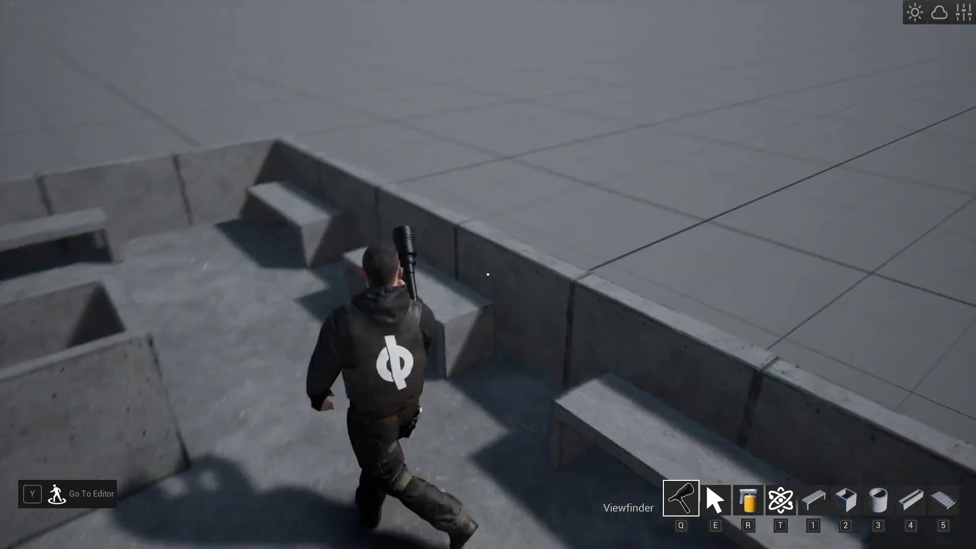
- Walk around the plaza and over the stairs to examine the layout of the planters and benches
{"action": "key", "text": "w"}
{"action": "key", "text": "w"}
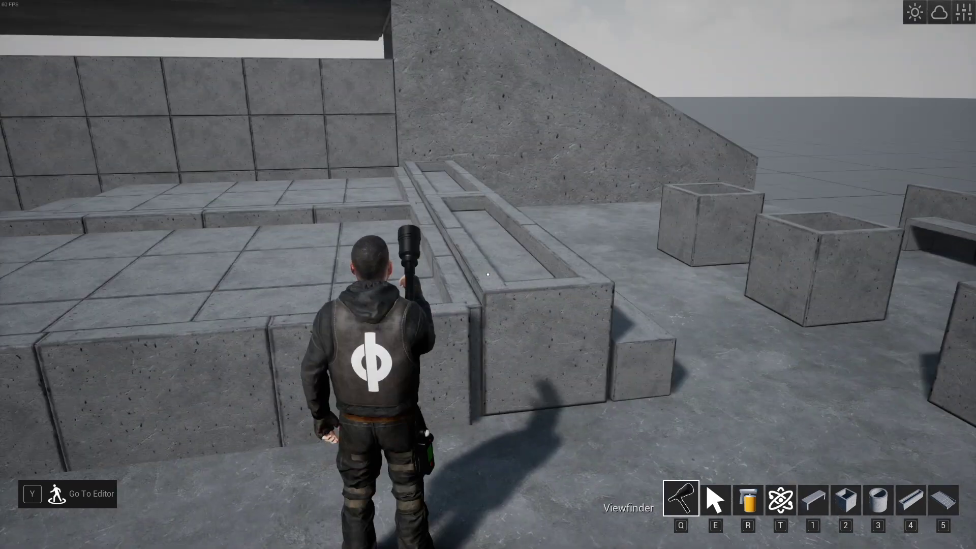
{"action": "key", "text": "space"}
{"action": "key", "text": "w"}
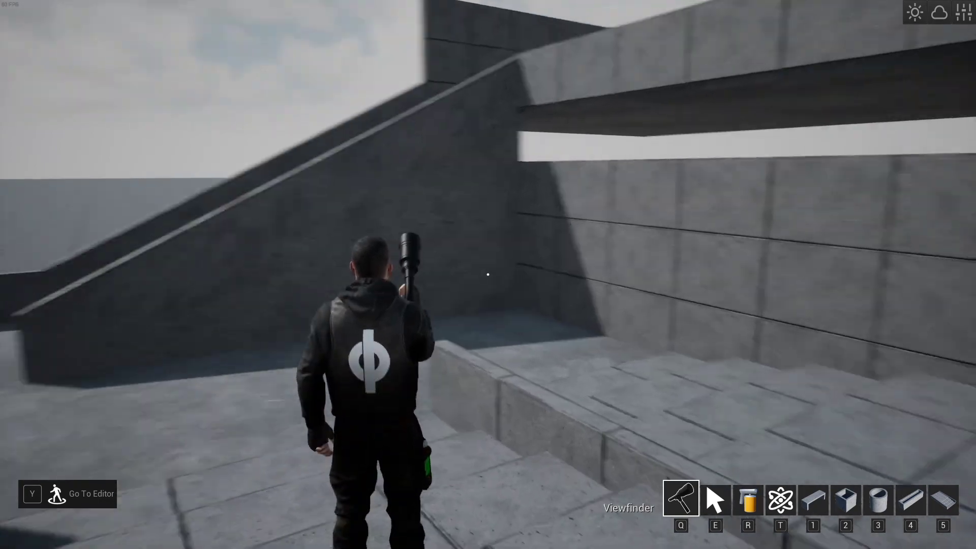
{"action": "key", "text": "w"}
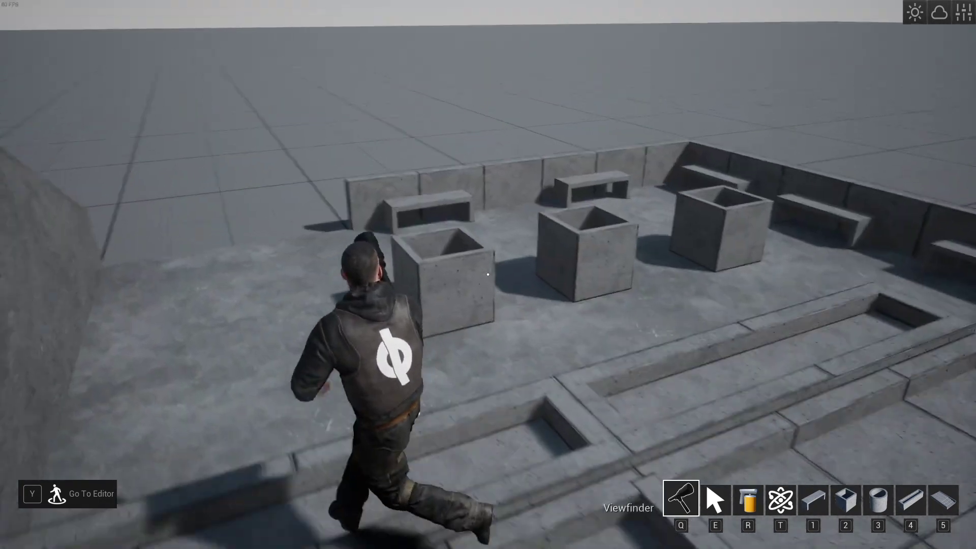
{"action": "key", "text": "w"}
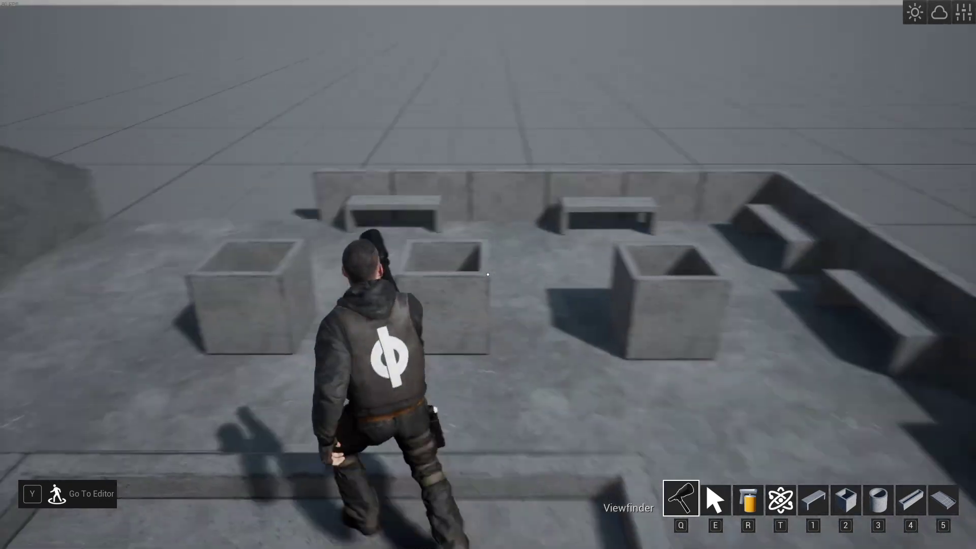
{"action": "key", "text": "w"}
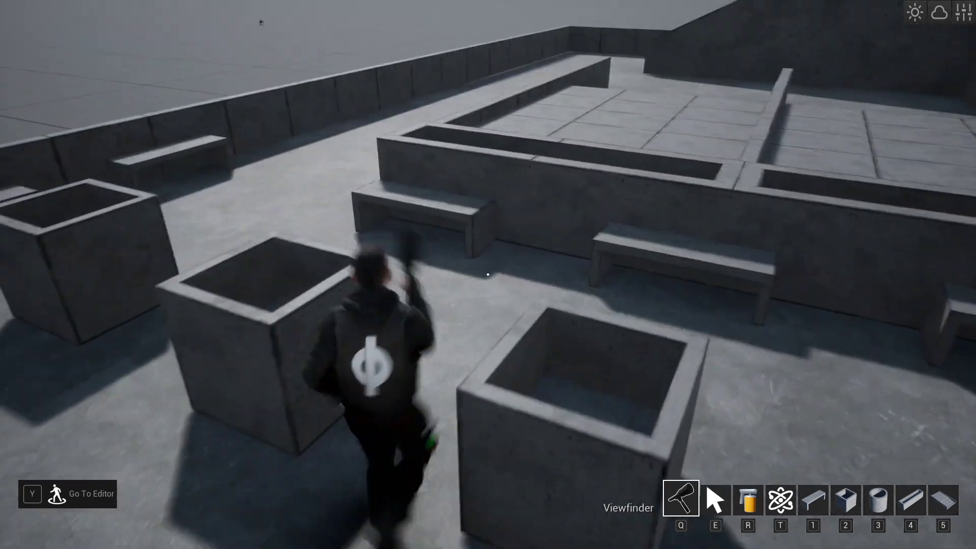
{"action": "key", "text": "w"}
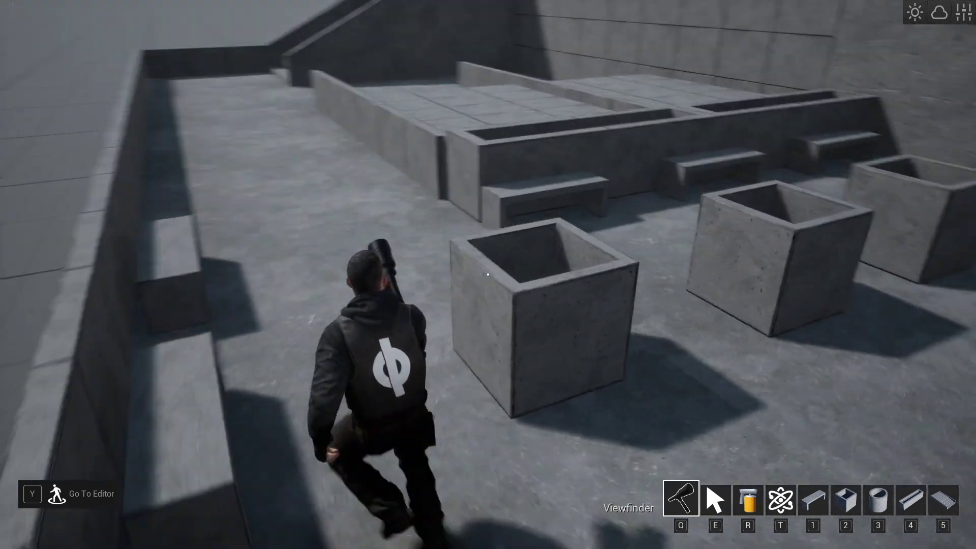
{"action": "key", "text": "w"}
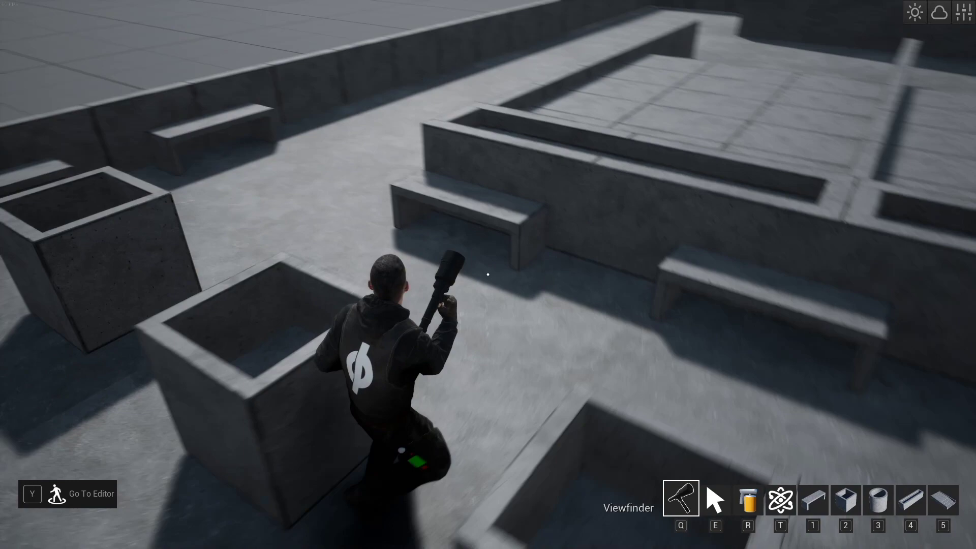
{"action": "key", "text": "w"}
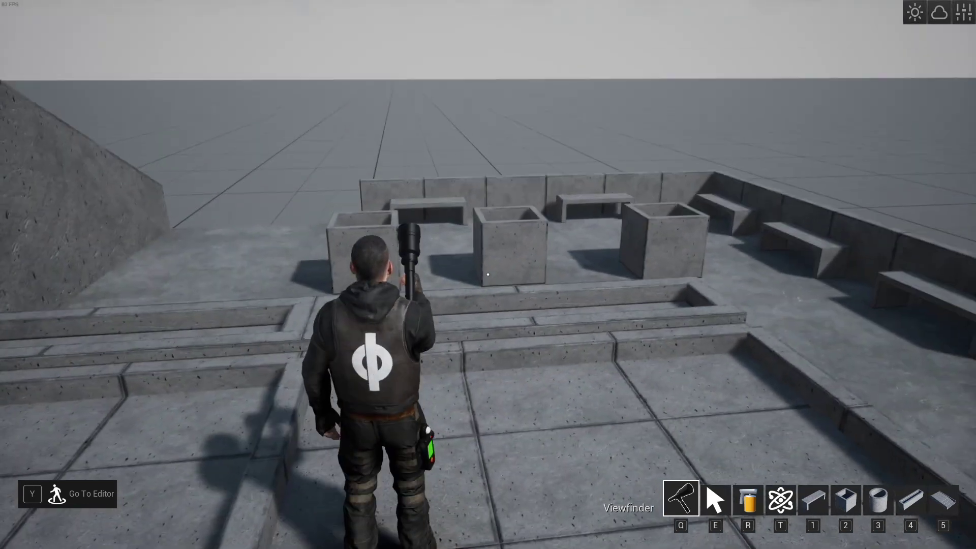
- Assign the Cypress Italian Sapling and Bush from the plant props to hotbar slots 1 and 2
{"action": "key", "text": "Tab"}
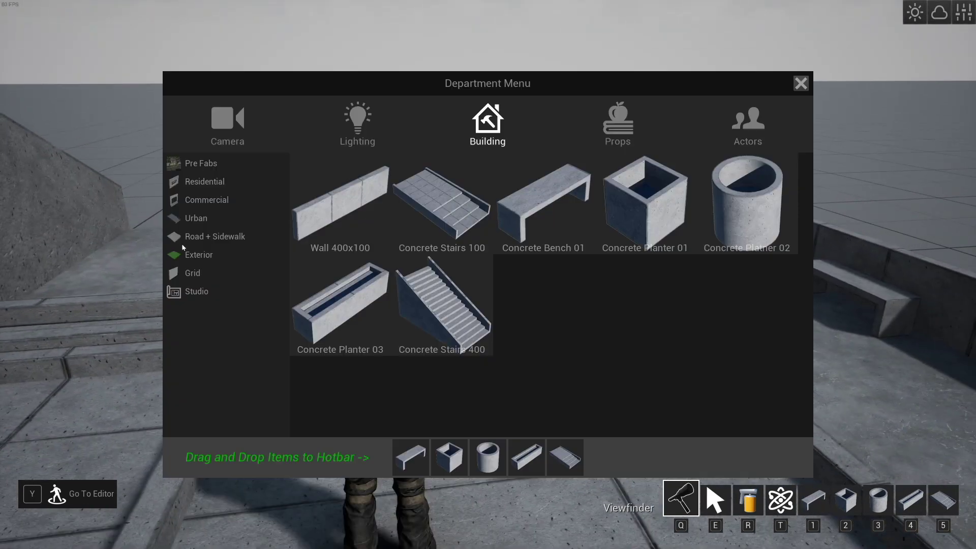
{"action": "left_click", "coordinate": [563, 149]}
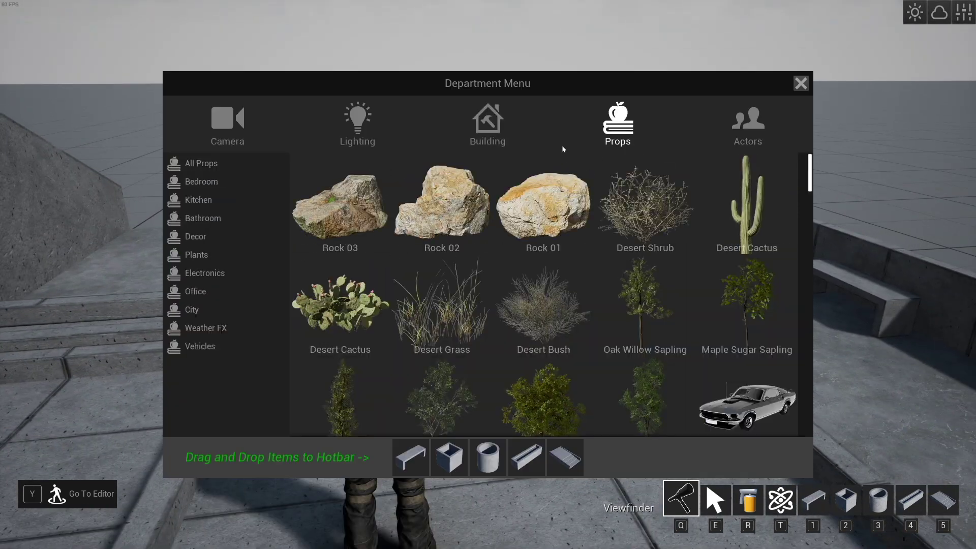
{"action": "left_click", "coordinate": [212, 274]}
{"action": "left_click", "coordinate": [210, 255]}
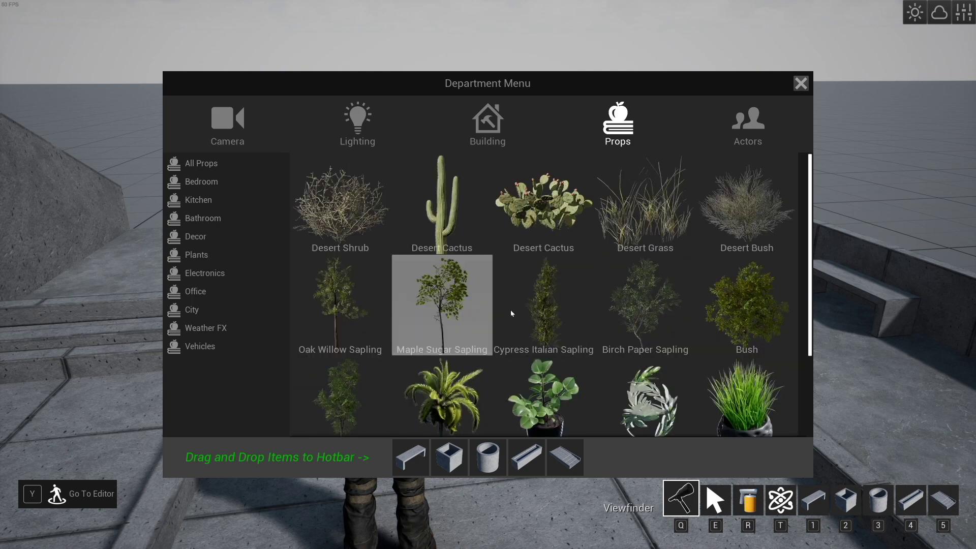
{"action": "scroll", "coordinate": [540, 276], "scroll_direction": "down", "scroll_amount": 1}
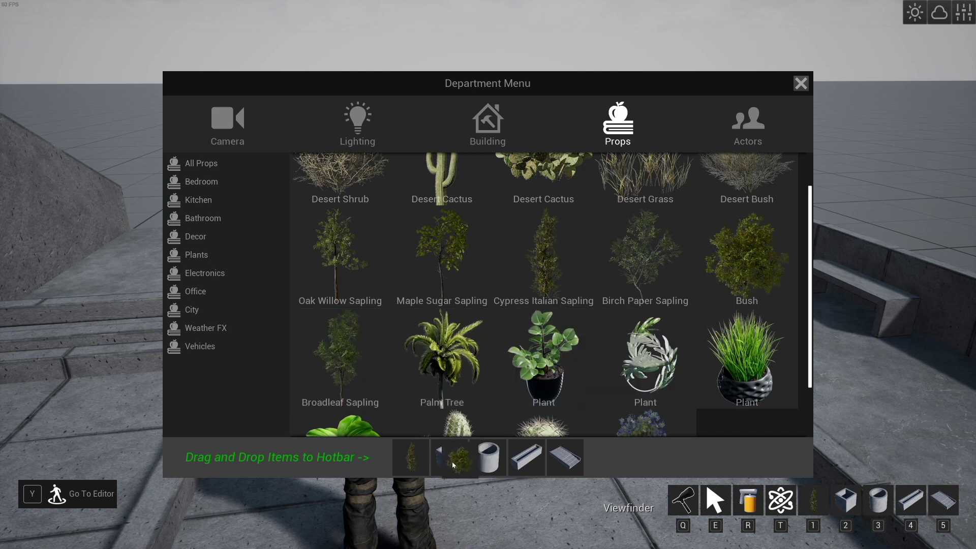
{"action": "key", "text": "Tab"}
- Place a Cypress Italian Sapling in each of the three square concrete planters on the lower floor
{"action": "key", "text": "w"}
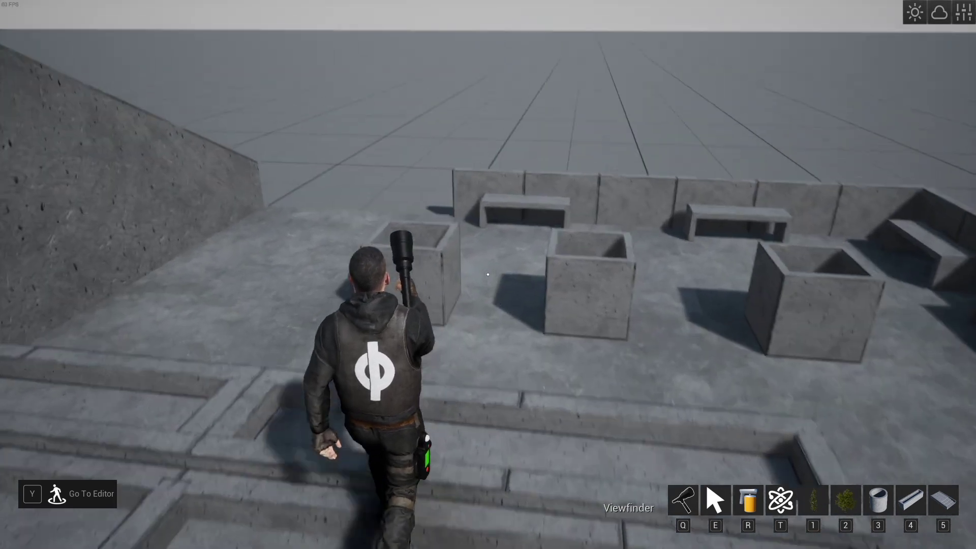
{"action": "key", "text": "1"}
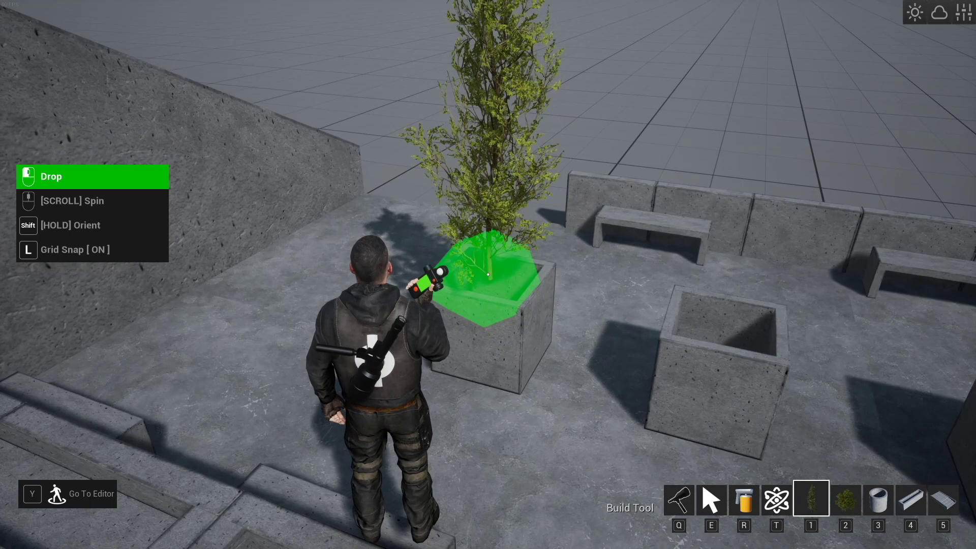
{"action": "left_click", "coordinate": [488, 274]}
{"action": "left_click", "coordinate": [488, 275]}
{"action": "key", "text": "d"}
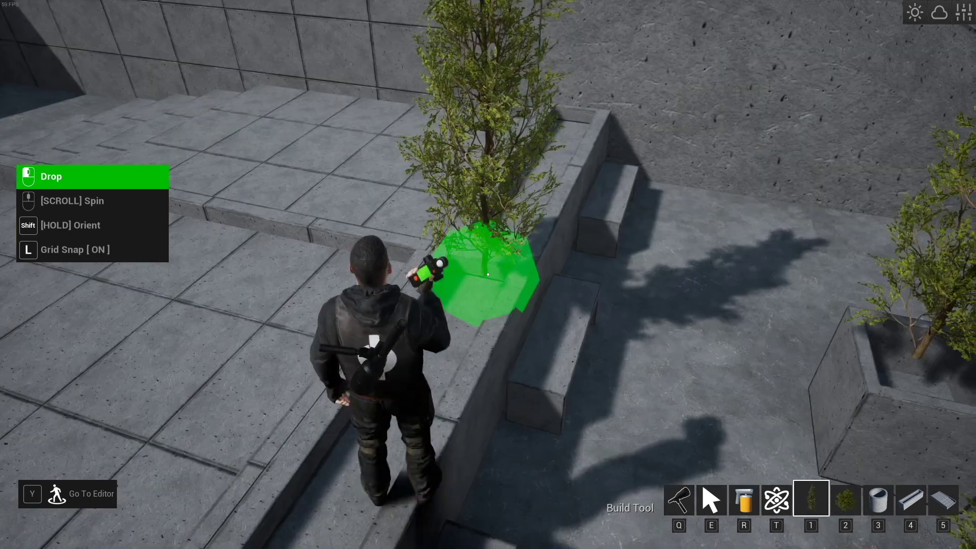
- Place a row of Bush plants along the long concrete planters, from the open end to the stair wall
{"action": "key", "text": "2"}
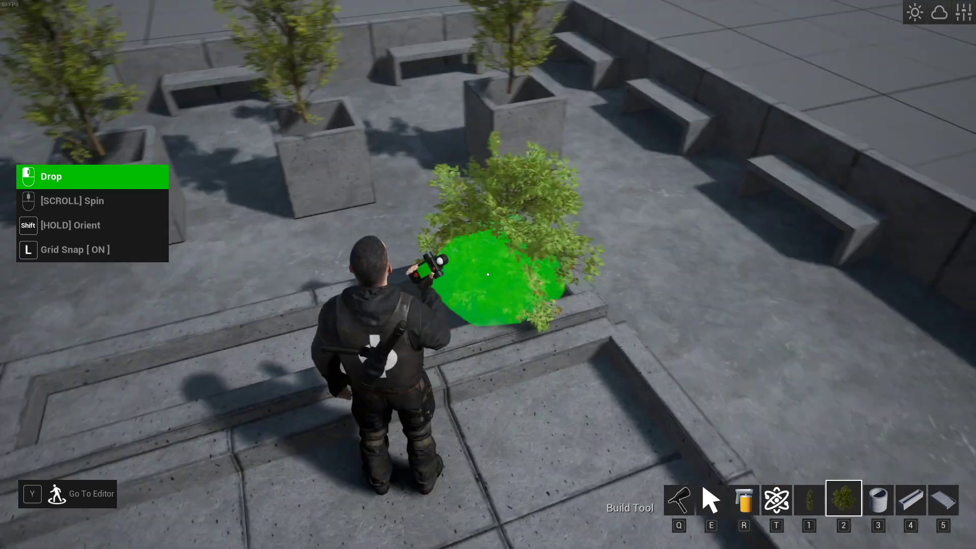
{"action": "left_click", "coordinate": [488, 275]}
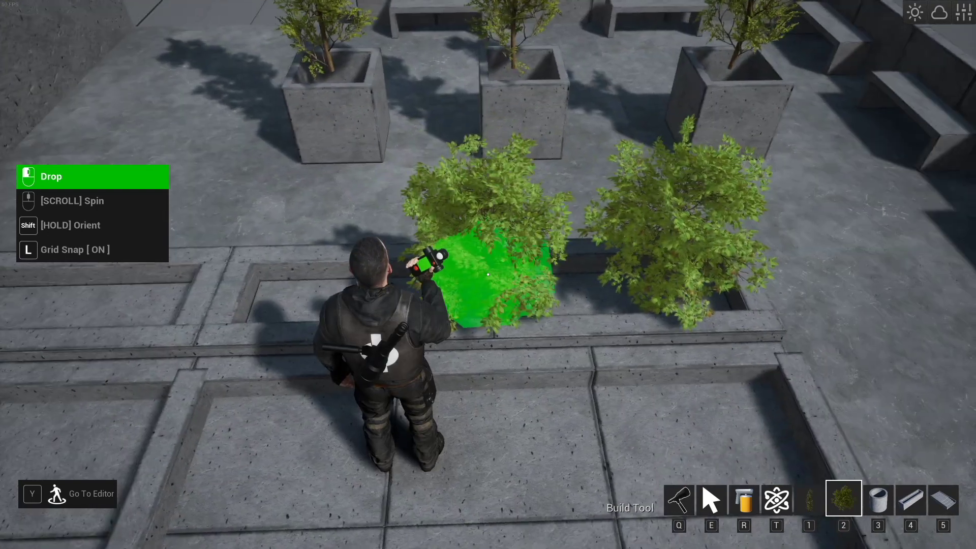
{"action": "left_click", "coordinate": [488, 274]}
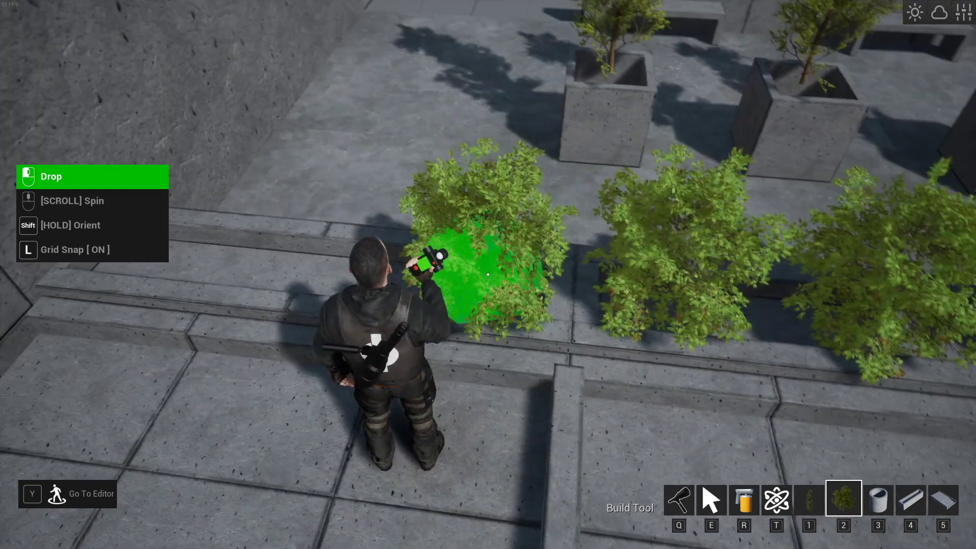
{"action": "left_click", "coordinate": [488, 275]}
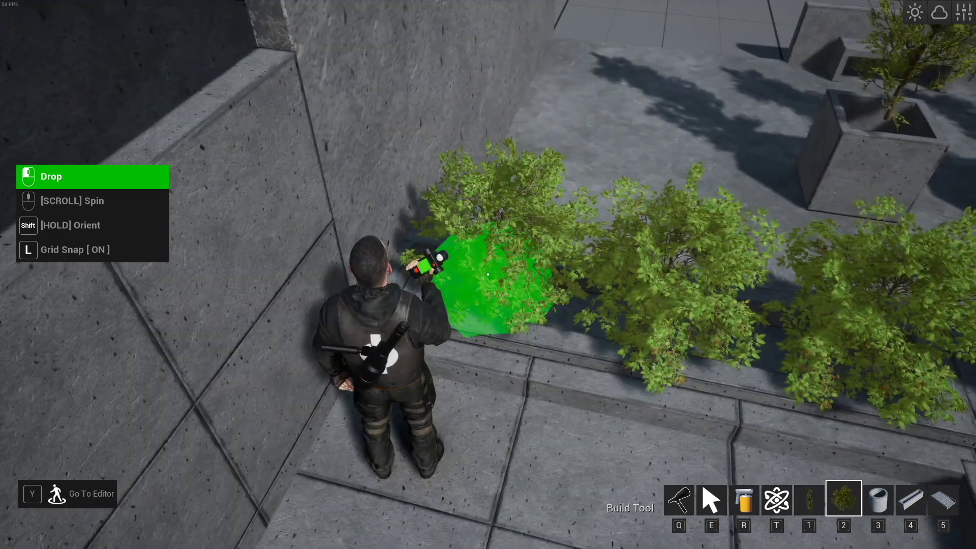
{"action": "key", "text": "q"}
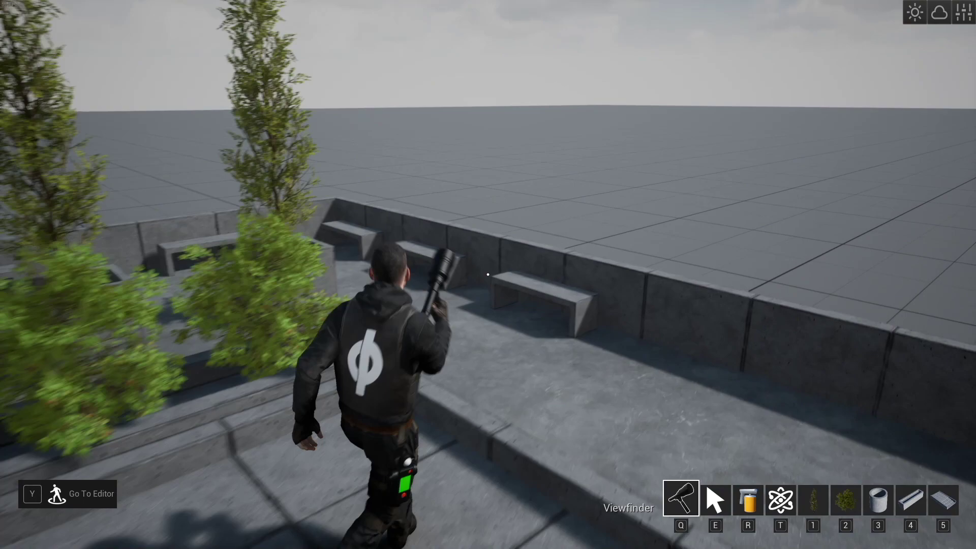
- Walk around the plaza, over the stairs and outside the walls to examine the planted saplings, bushes and overall layout
{"action": "key", "text": "w"}
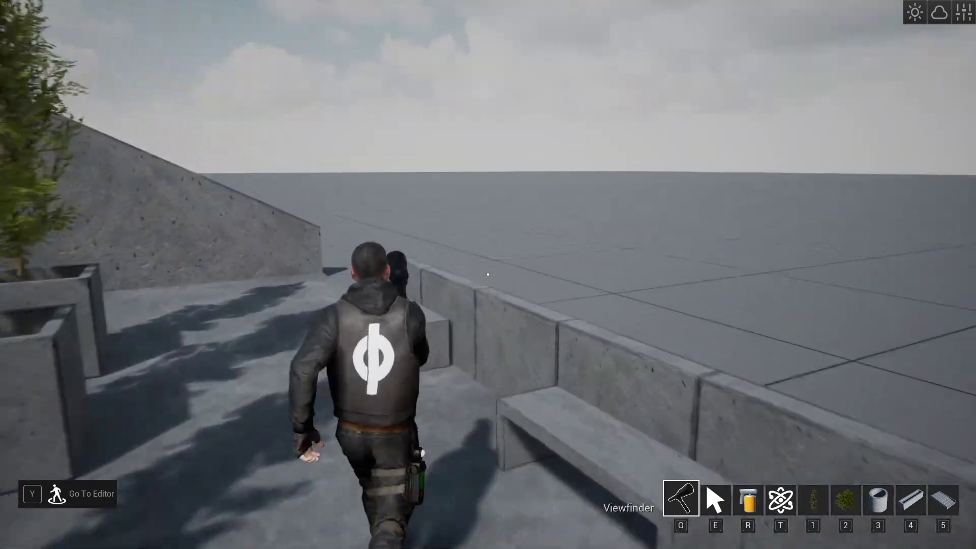
{"action": "key", "text": "w"}
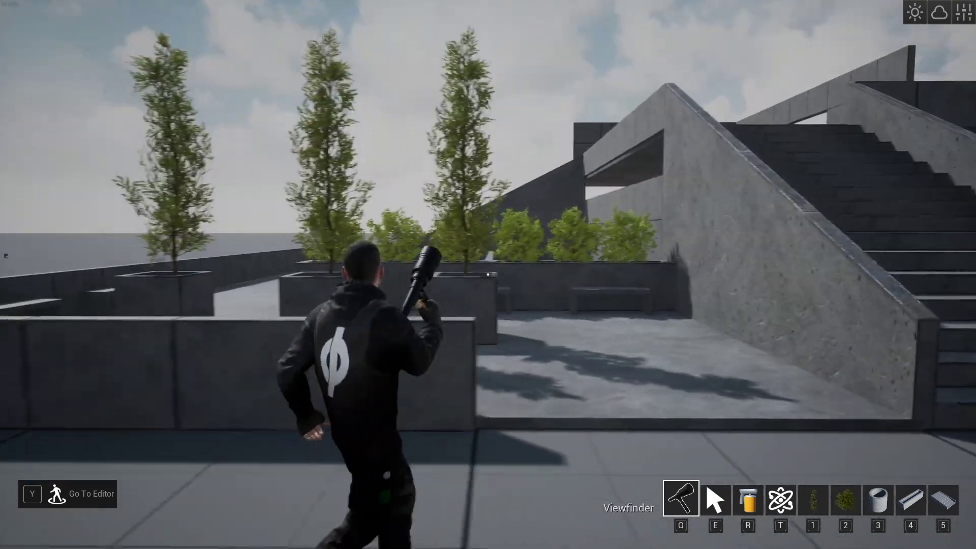
{"action": "key", "text": "w"}
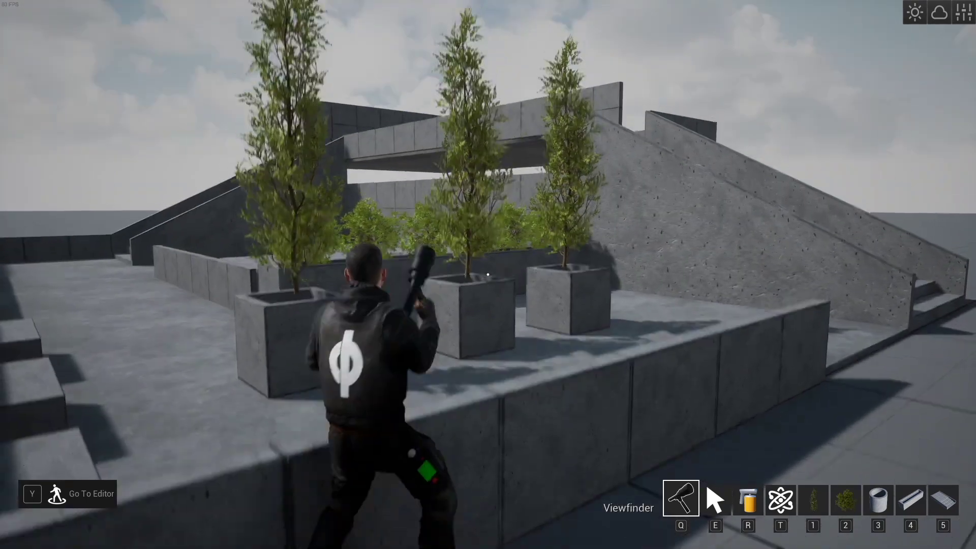
{"action": "key", "text": "w"}
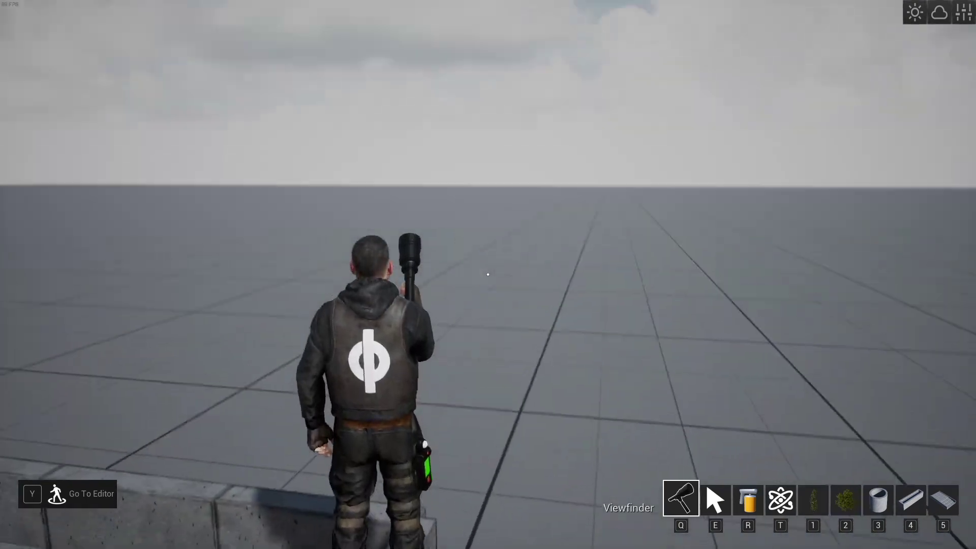
{"action": "key", "text": "d"}
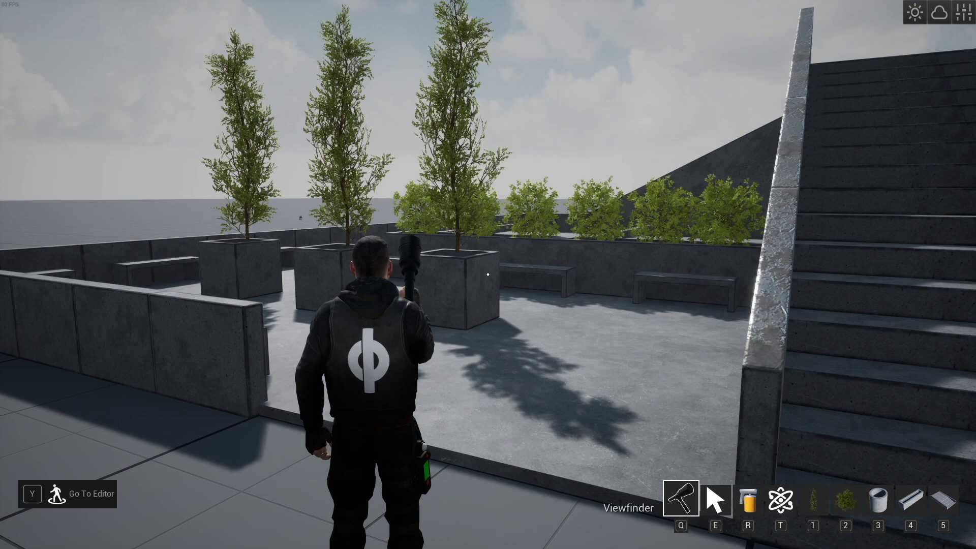
{"action": "key", "text": "w"}
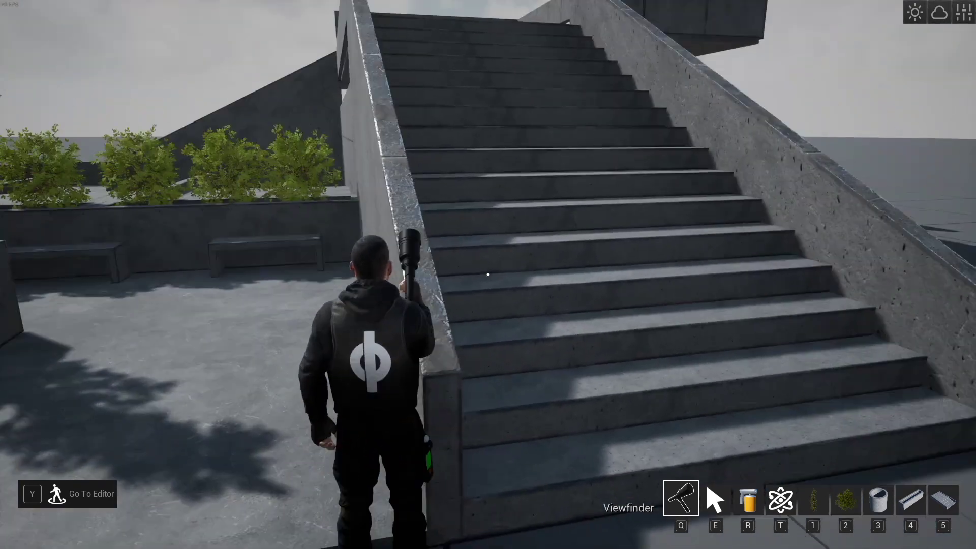
{"action": "key", "text": "w"}
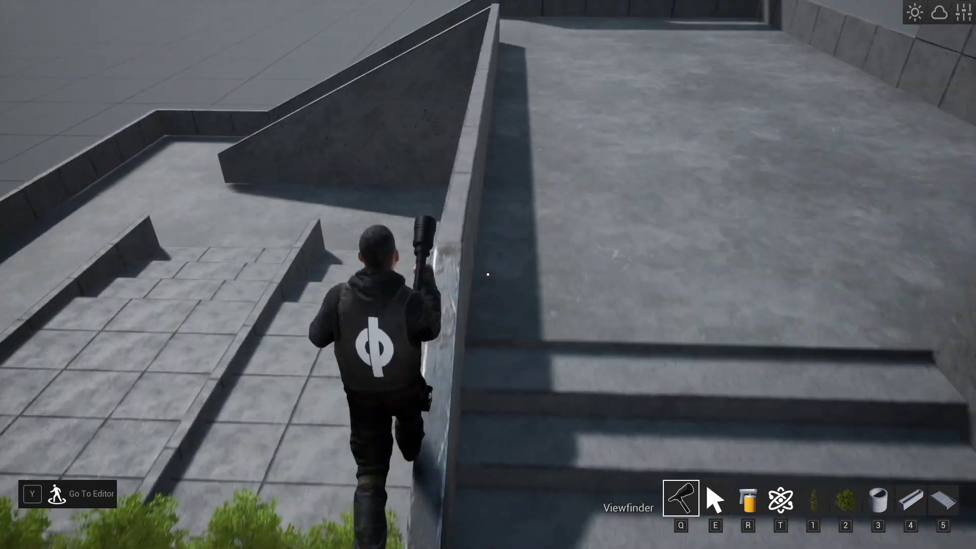
{"action": "key", "text": "w"}
{"action": "key", "text": "w"}
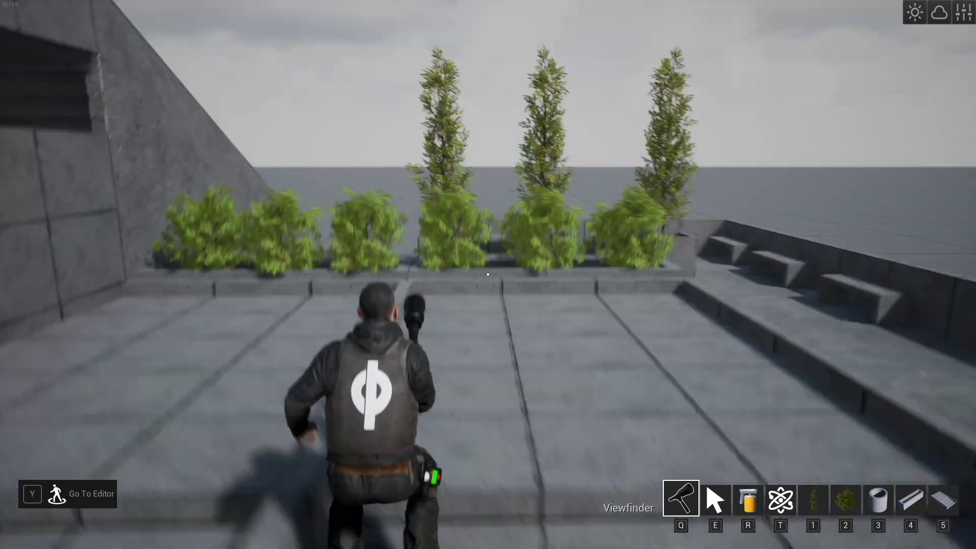
{"action": "key", "text": "a"}
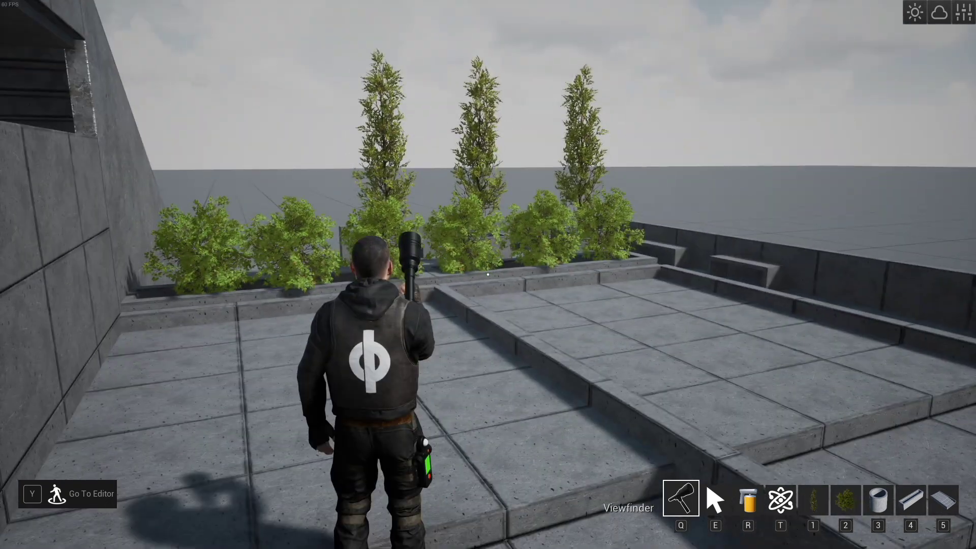
{"action": "key", "text": "w"}
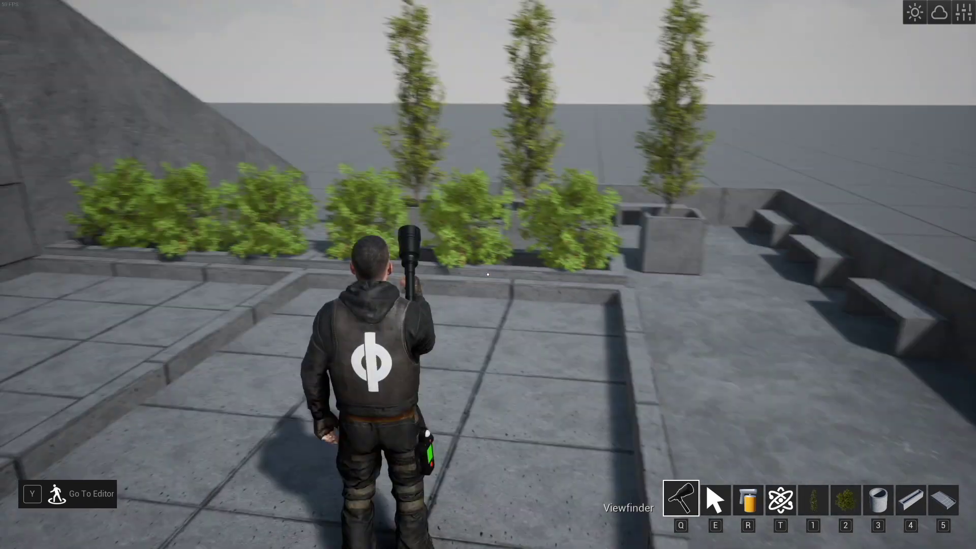
{"action": "key", "text": "w"}
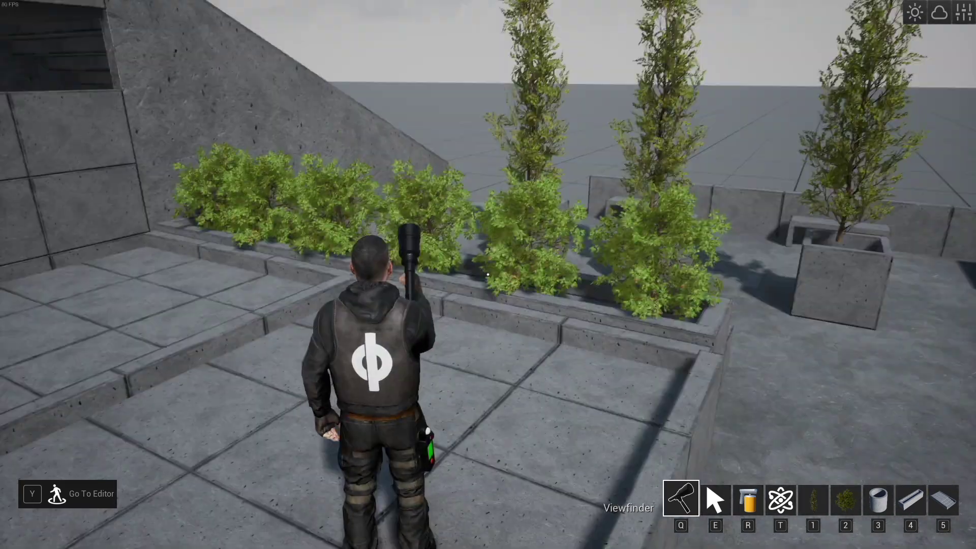
{"action": "key", "text": "w"}
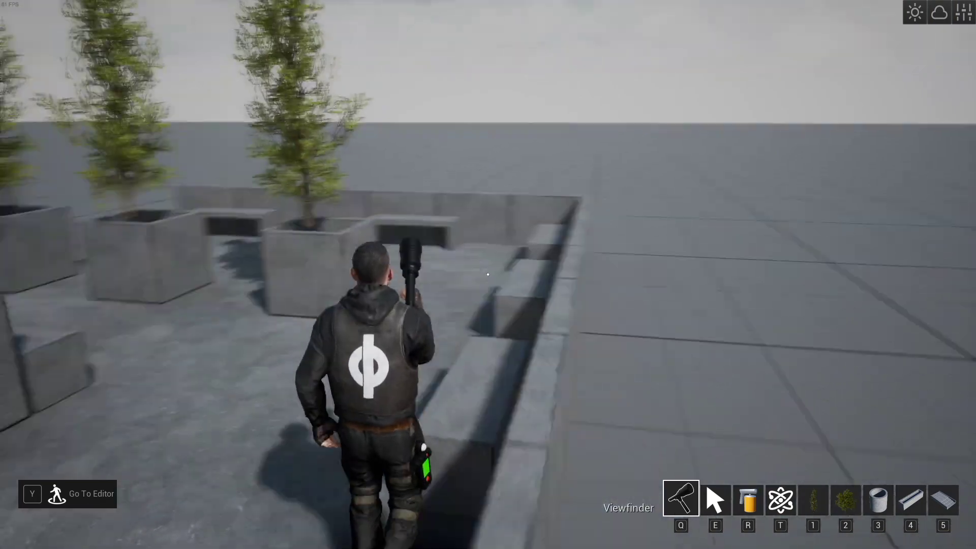
{"action": "key", "text": "space"}
{"action": "key", "text": "s"}
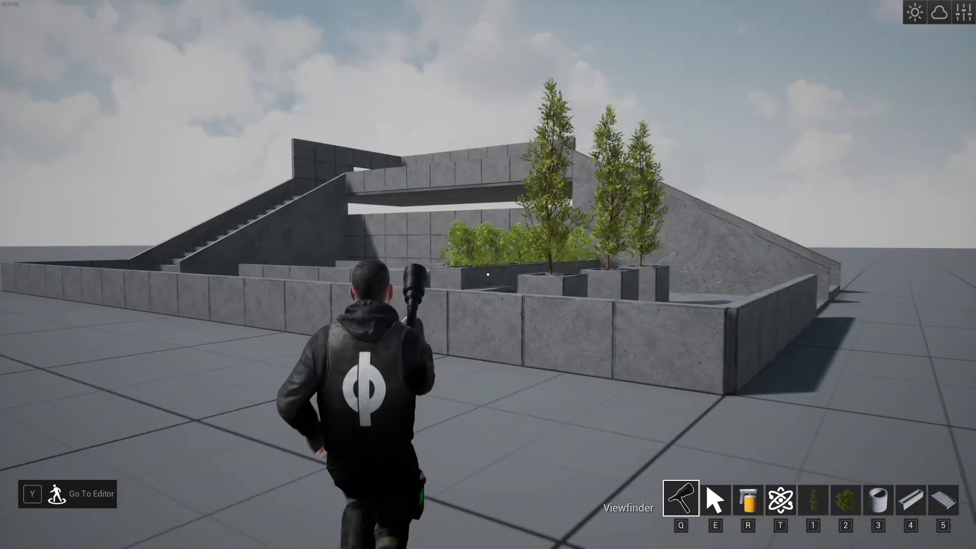
{"action": "key", "text": "space"}
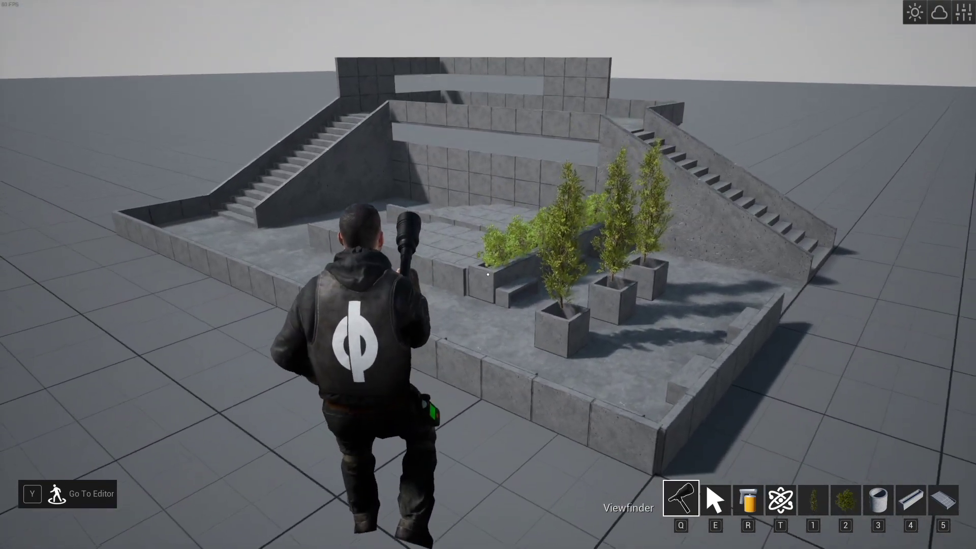
{"action": "key", "text": "w"}
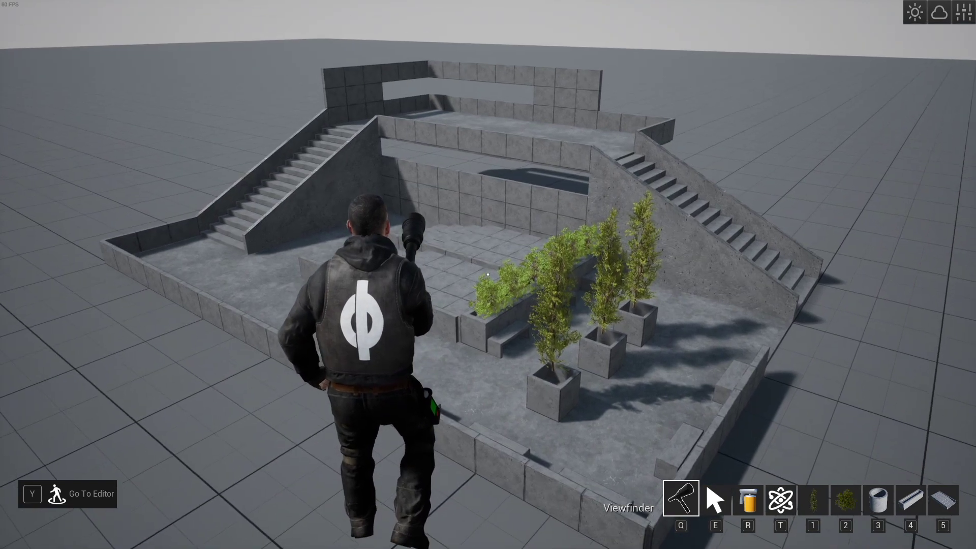
- Assign the commercial building pieces Ibeam Column, Ibeam Trim and the Warehouse floor tile to hotbar slots 1, 2 and 3
{"action": "key", "text": "Tab"}
{"action": "left_click", "coordinate": [465, 119]}
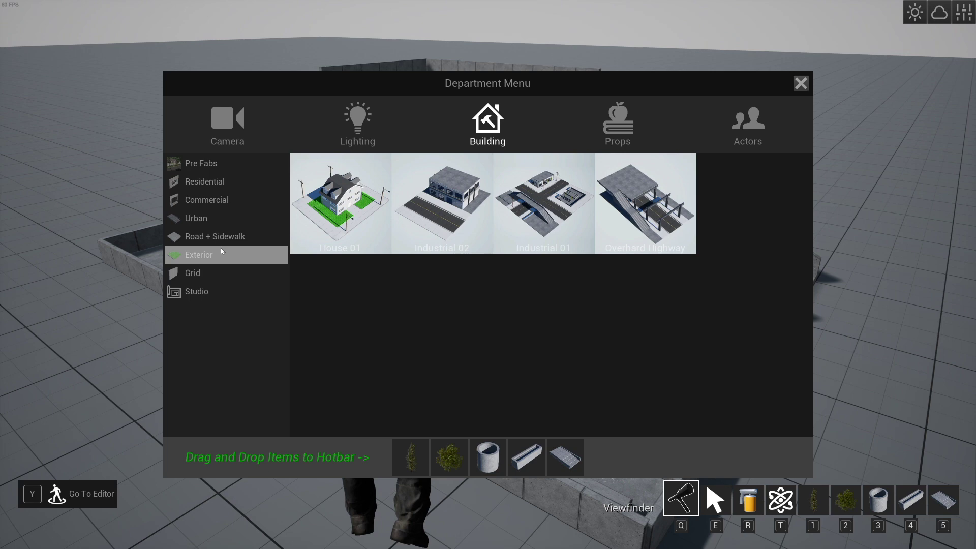
{"action": "left_click", "coordinate": [212, 219]}
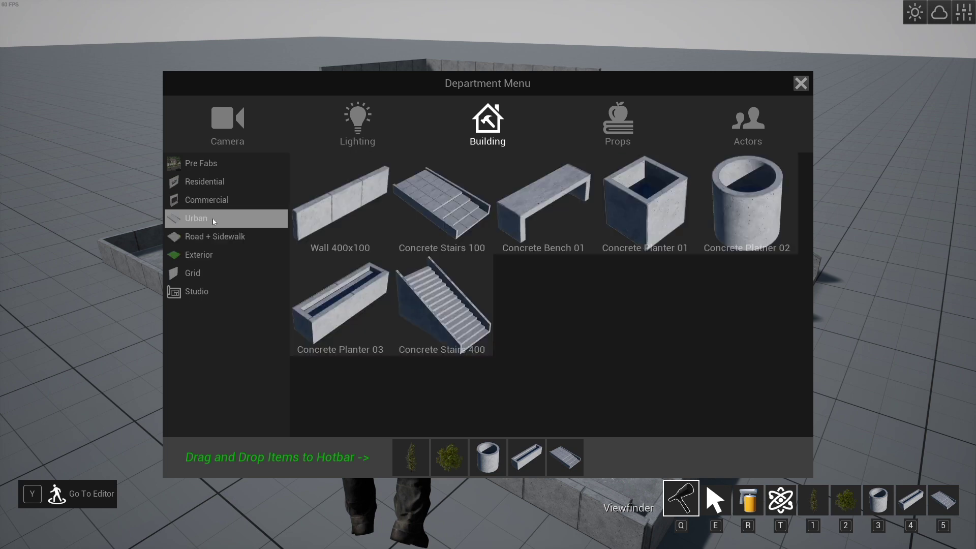
{"action": "left_click", "coordinate": [208, 202]}
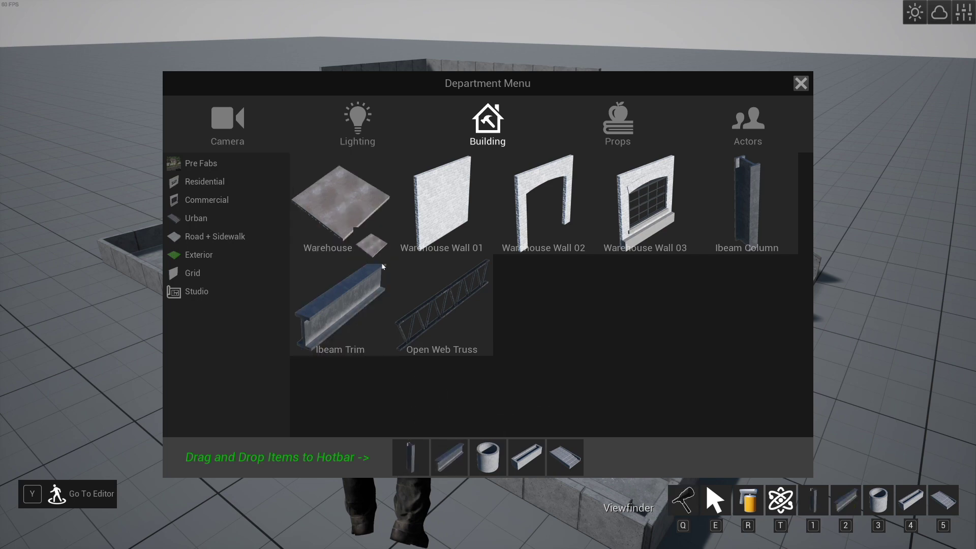
{"action": "key", "text": "Tab"}
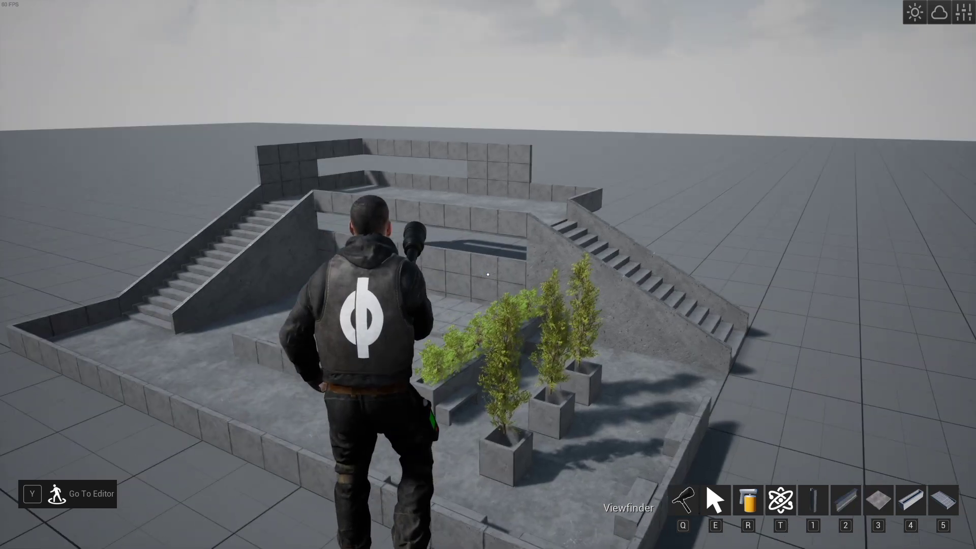
- Remove the low outer wall at the foot of the far stairs to open that end of the lower floor
{"action": "key", "text": "w"}
{"action": "key", "text": "a"}
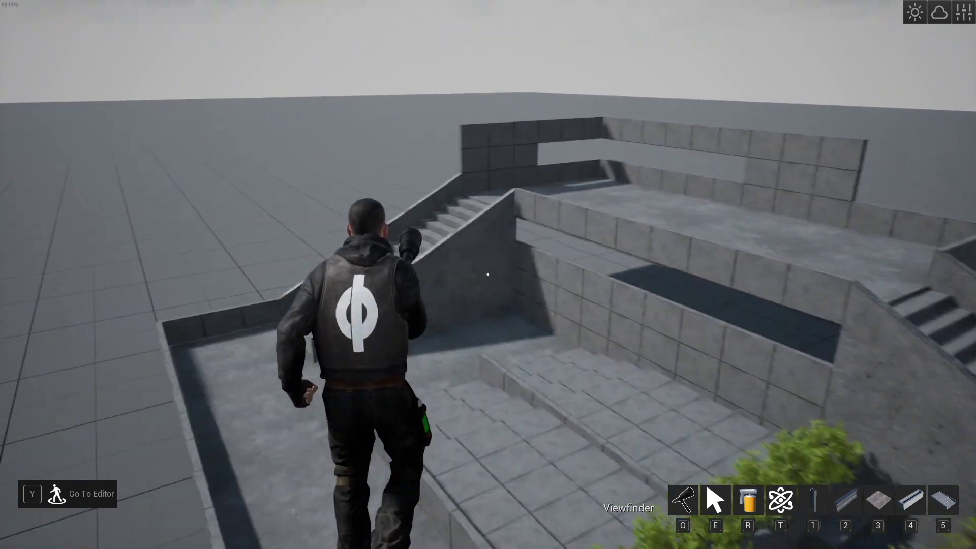
{"action": "key", "text": "w"}
{"action": "key", "text": "w"}
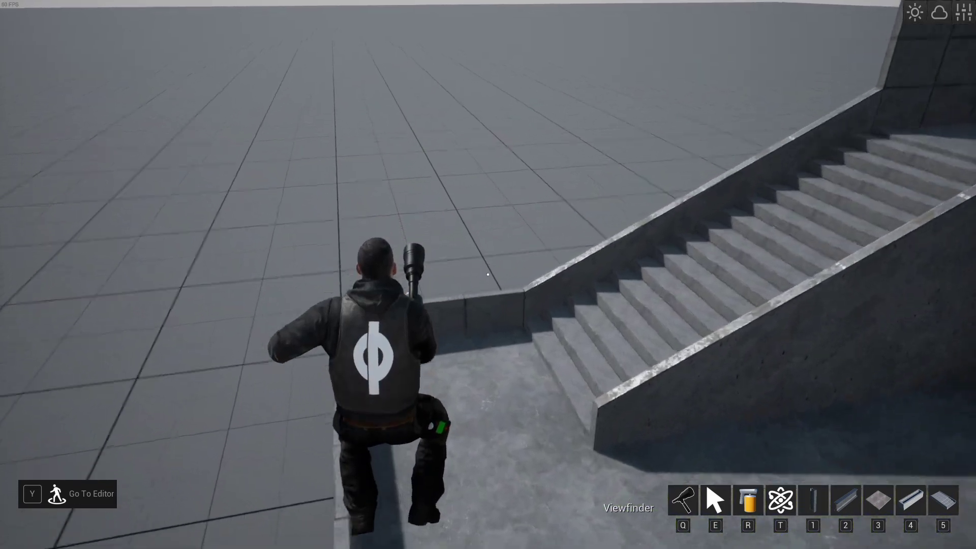
{"action": "key", "text": "e"}
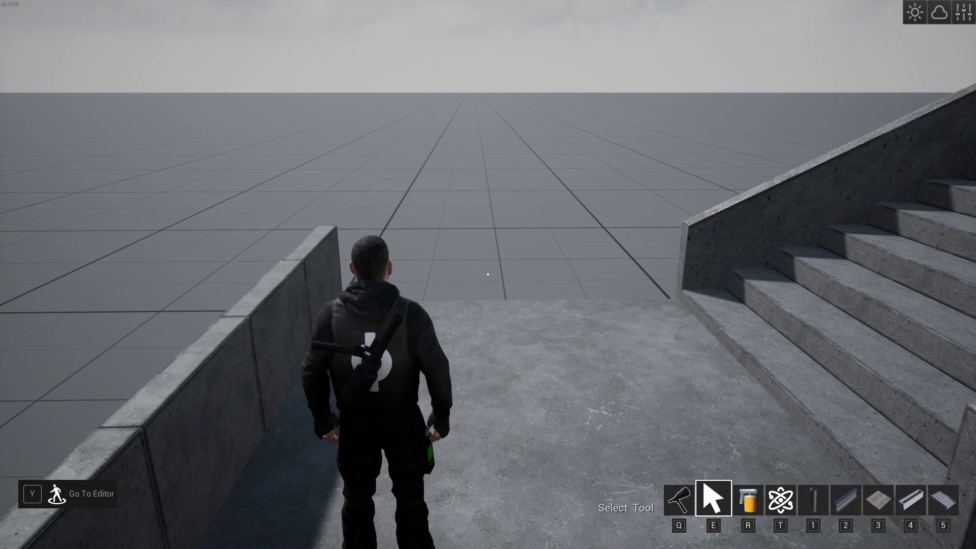
- Extend the lower floor outward through the opening beside the stairs with a straight run of Warehouse floor tiles
{"action": "key", "text": "w"}
{"action": "key", "text": "1"}
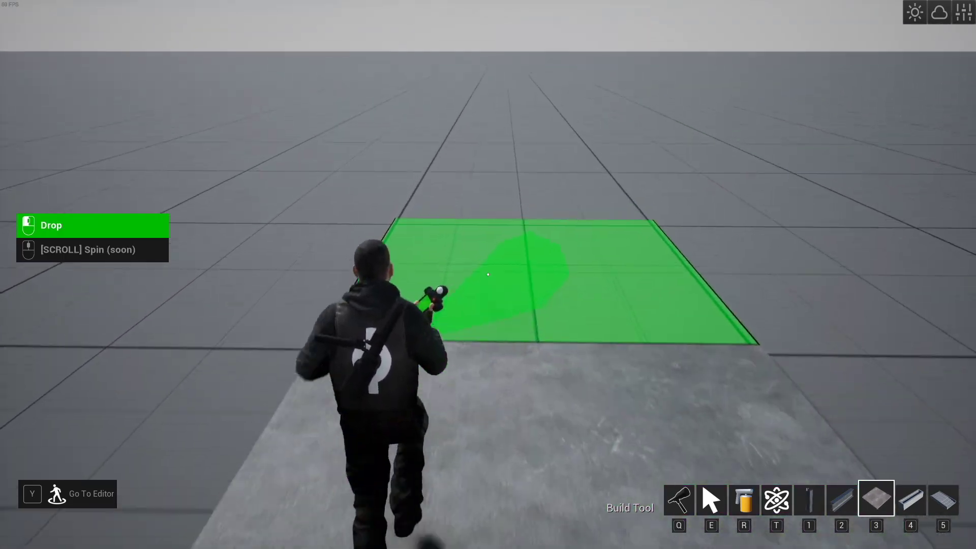
{"action": "key", "text": "q"}
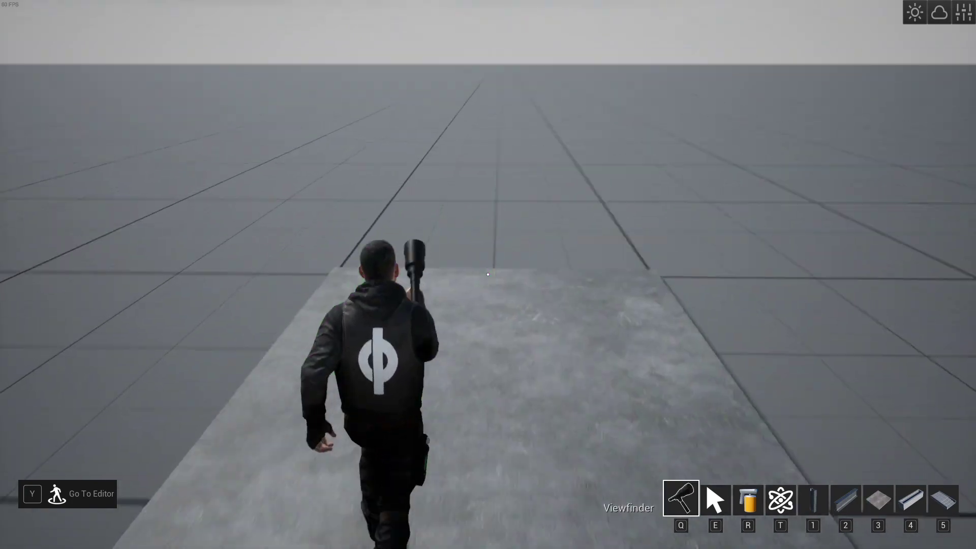
- Place upright Ibeam Columns close together on the open ground outside the plaza
{"action": "key", "text": "w"}
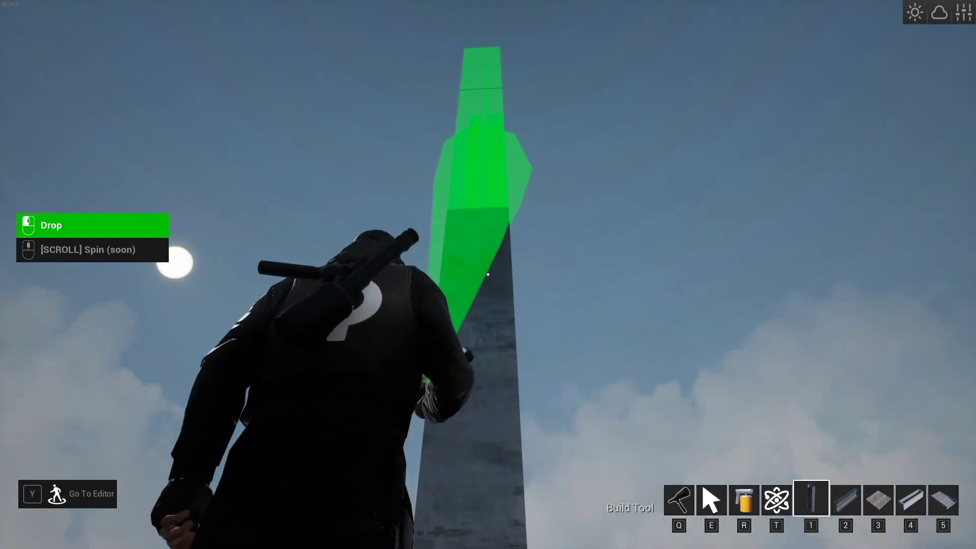
{"action": "key", "text": "d"}
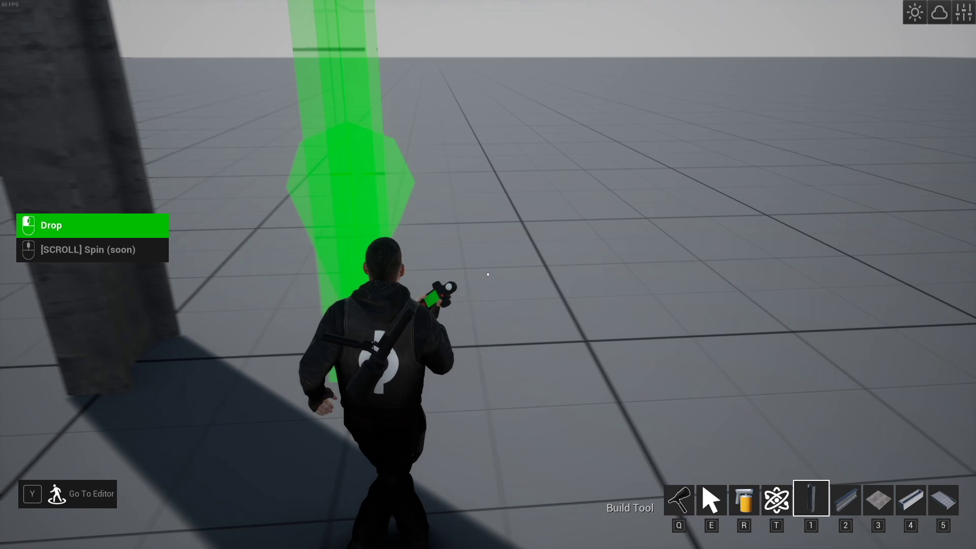
{"action": "key", "text": "d"}
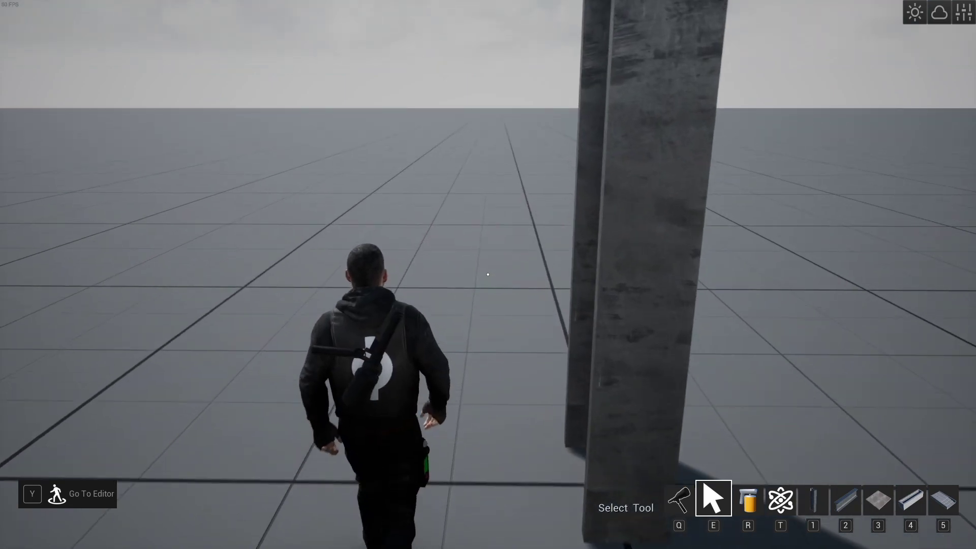
- Place more upright Ibeam Columns spaced apart in two facing rows on the open ground at the end of the walkway
{"action": "key", "text": "1"}
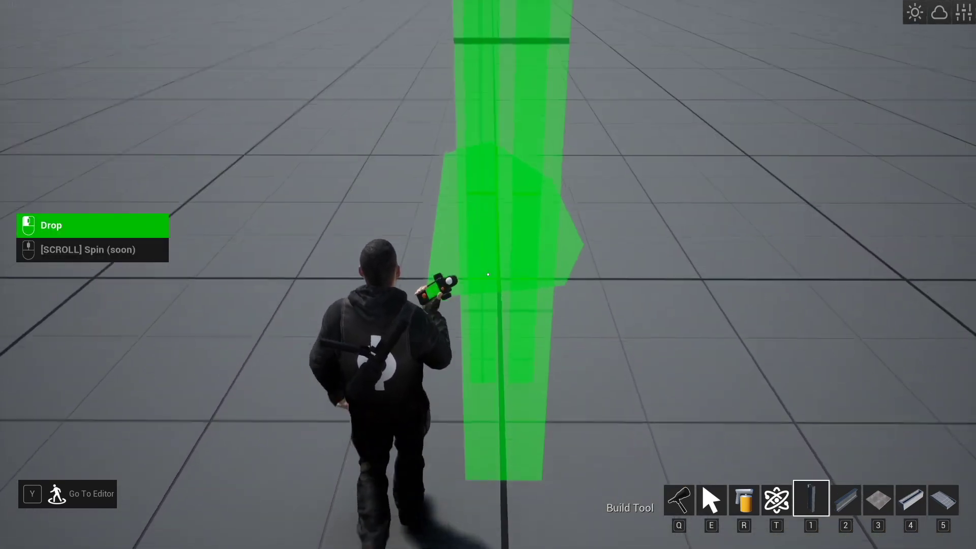
{"action": "key", "text": "q"}
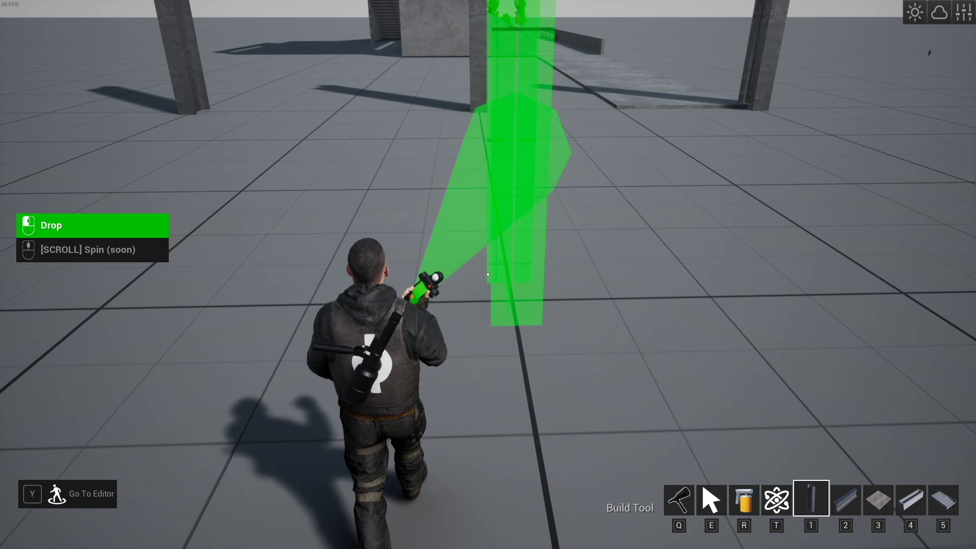
{"action": "key", "text": "q"}
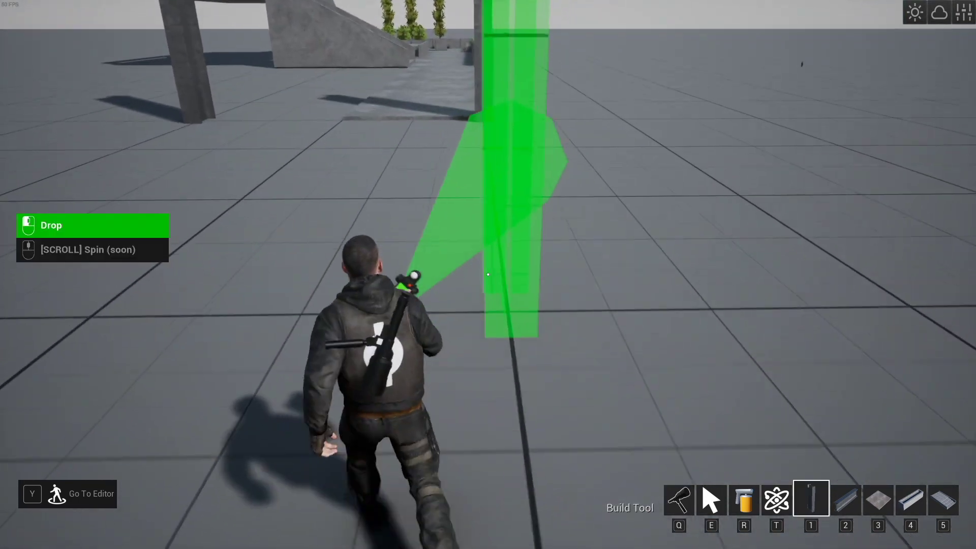
{"action": "key", "text": "q"}
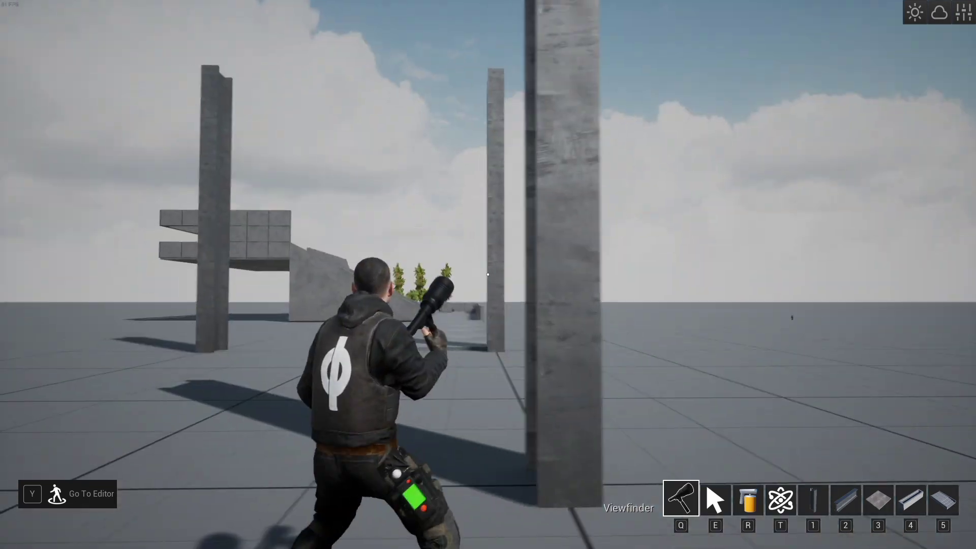
{"action": "key", "text": "w"}
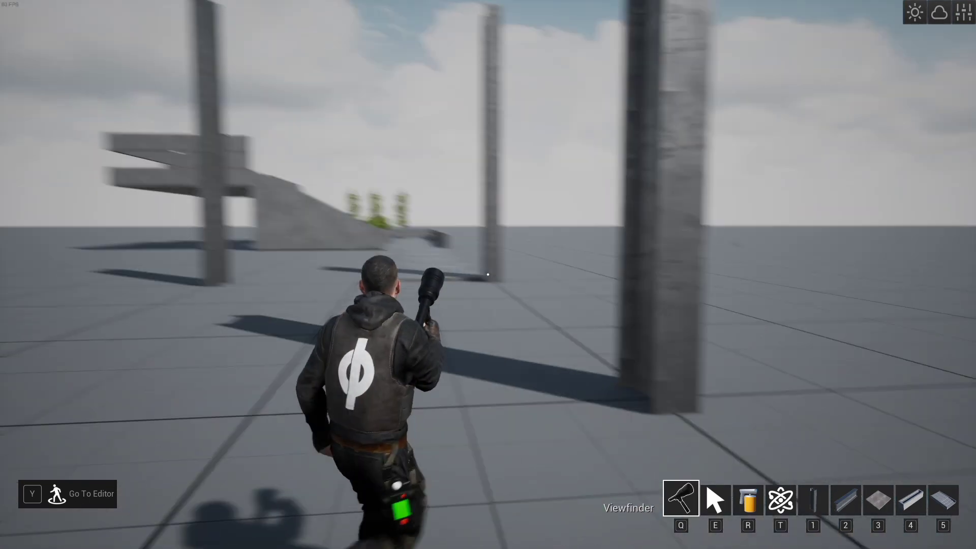
- Span the facing column pairs with horizontal Ibeam Trim pieces near their tops to form open frames
{"action": "key", "text": "w"}
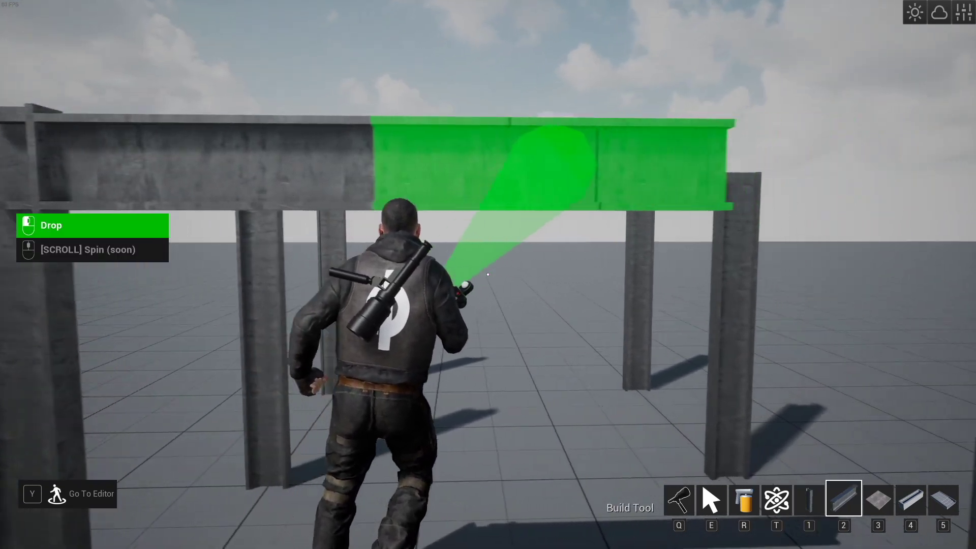
{"action": "key", "text": "d"}
{"action": "key", "text": "e"}
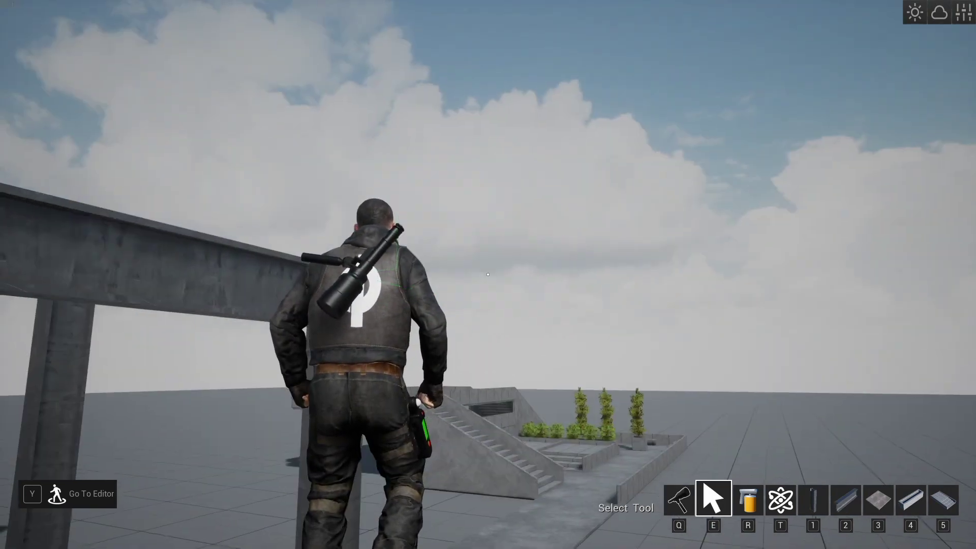
{"action": "key", "text": "w"}
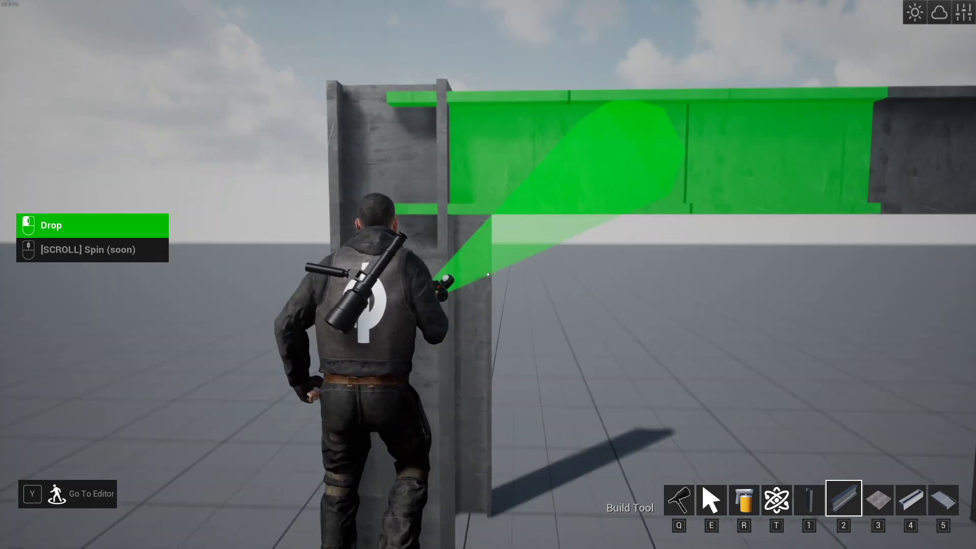
{"action": "key", "text": "w"}
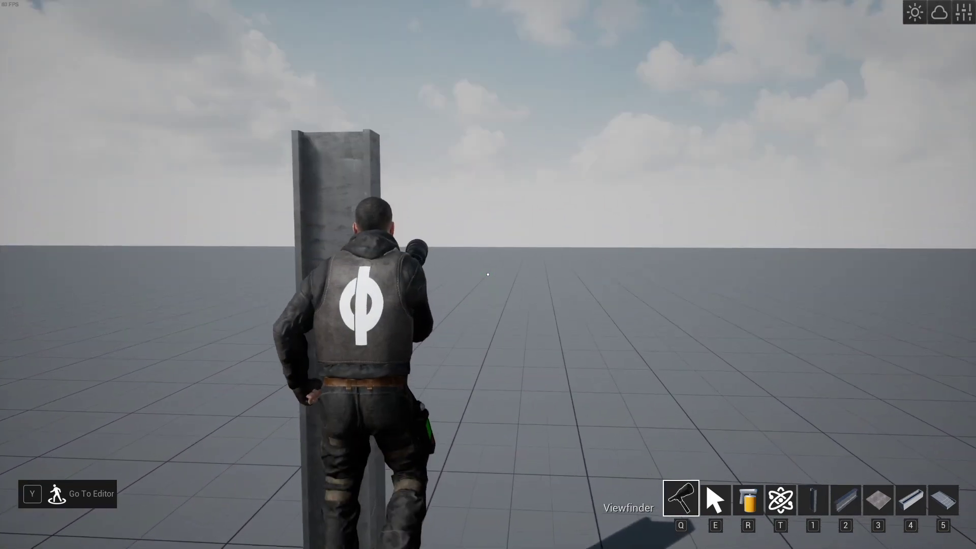
{"action": "key", "text": "a"}
{"action": "key", "text": "w"}
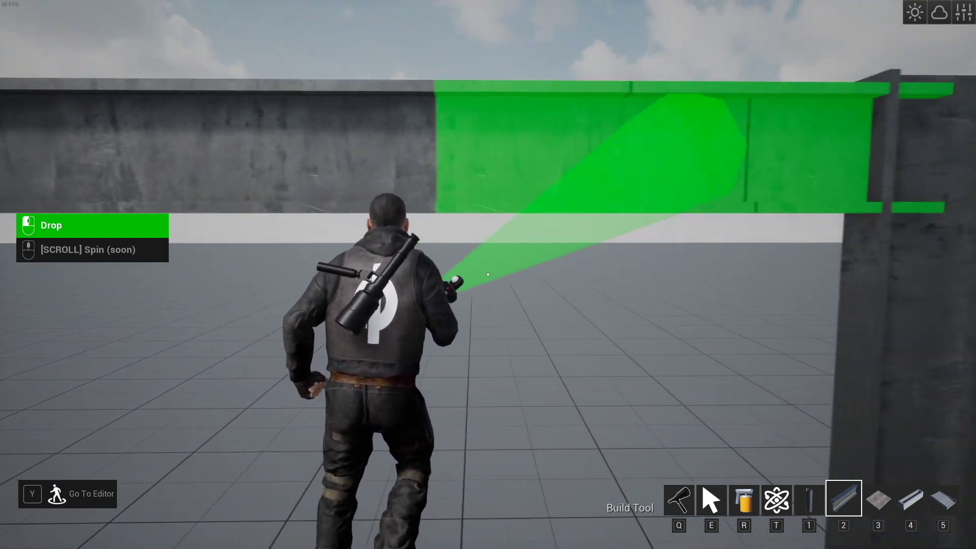
{"action": "left_click", "coordinate": [488, 274]}
{"action": "key", "text": "q"}
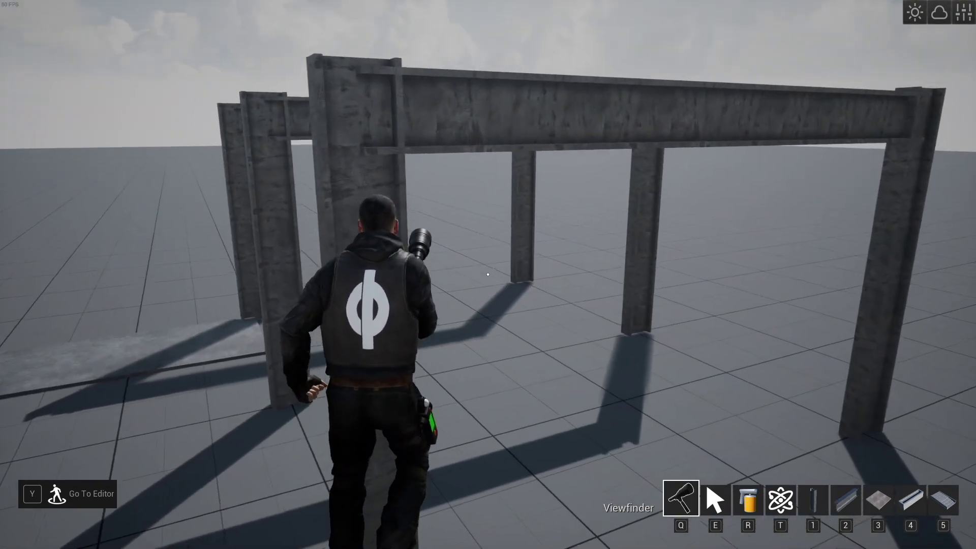
- Cover the tops of the beam frames with Warehouse Floor tiles to form a raised deck
{"action": "key", "text": "space"}
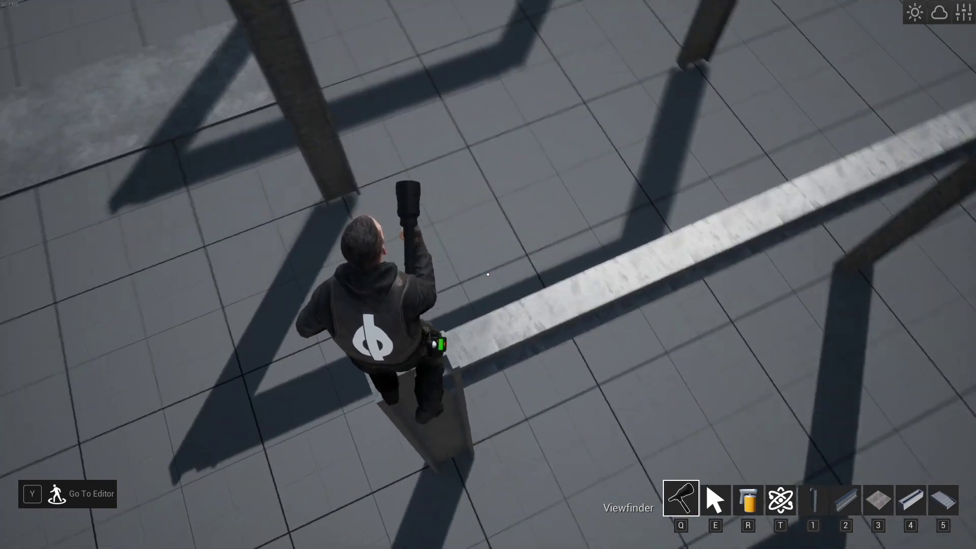
{"action": "key", "text": "3"}
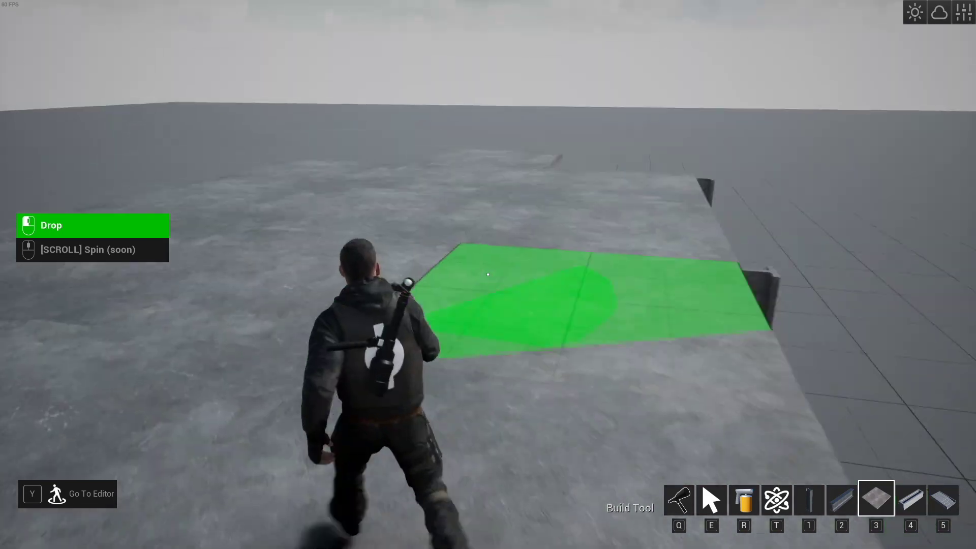
{"action": "key", "text": "q"}
{"action": "key", "text": "e"}
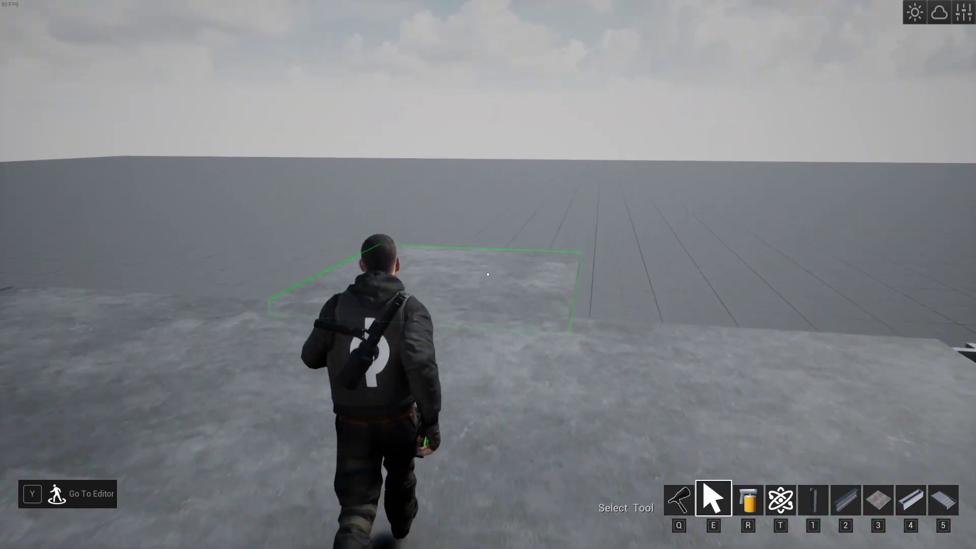
{"action": "key", "text": "q"}
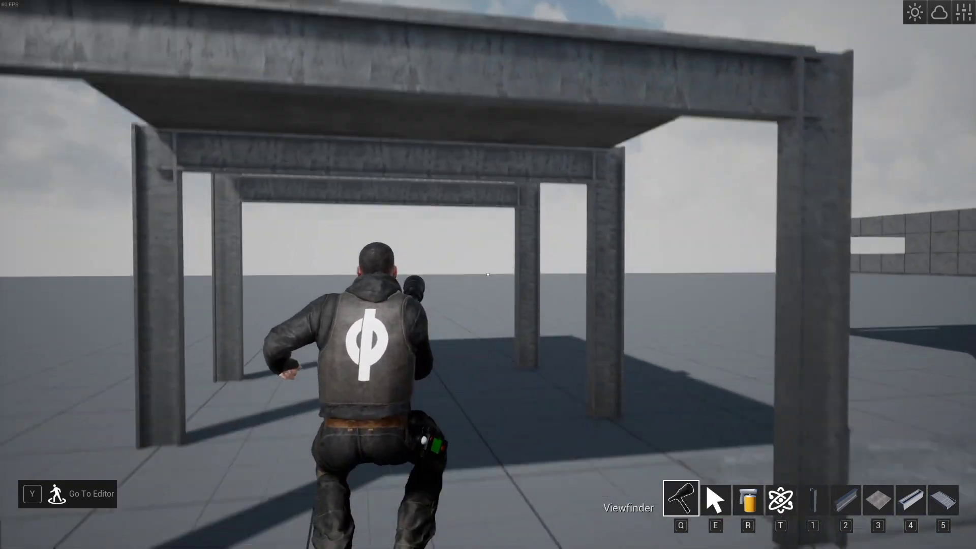
- Remove the ground-level walkway tiles that run up to the column structure
{"action": "key", "text": "s"}
{"action": "key", "text": "d"}
{"action": "key", "text": "w"}
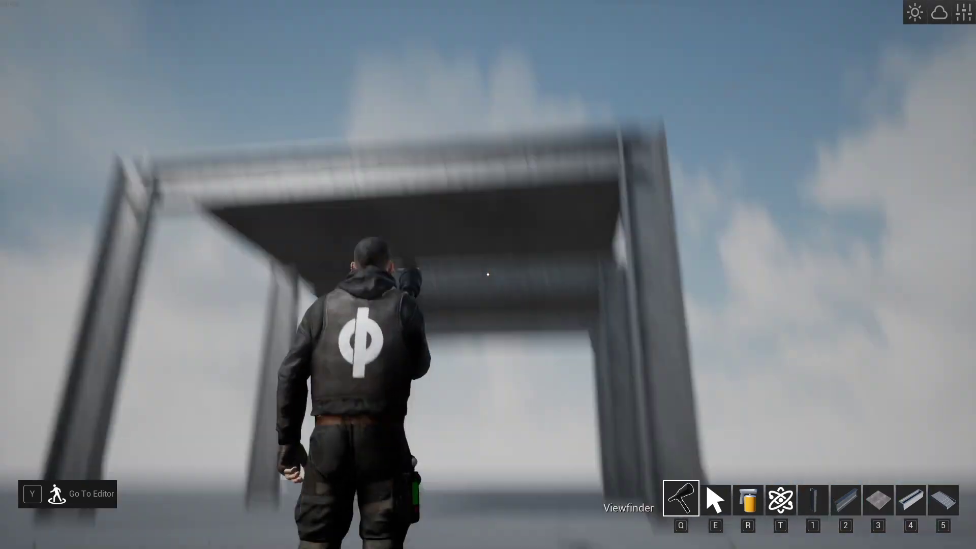
{"action": "key", "text": "w"}
{"action": "key", "text": "w"}
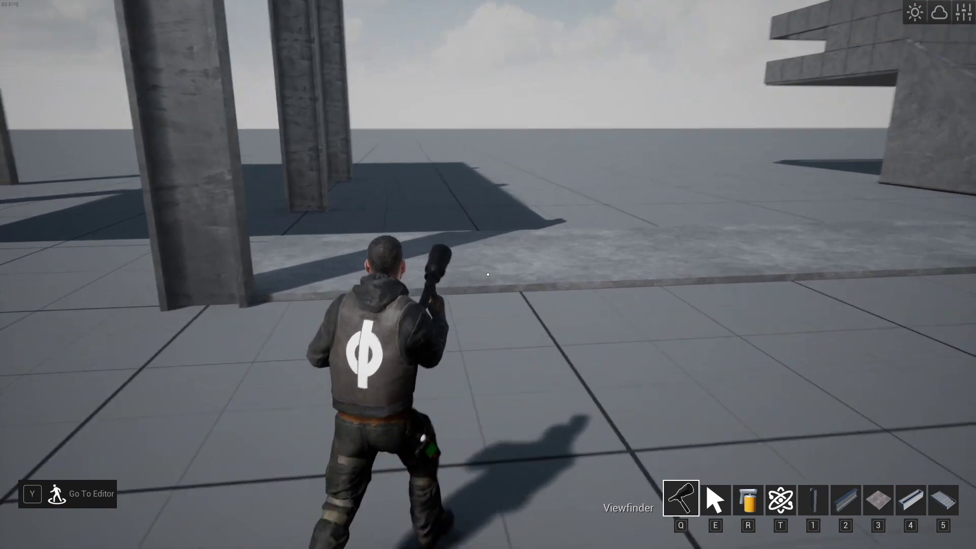
{"action": "key", "text": "e"}
{"action": "key", "text": "w"}
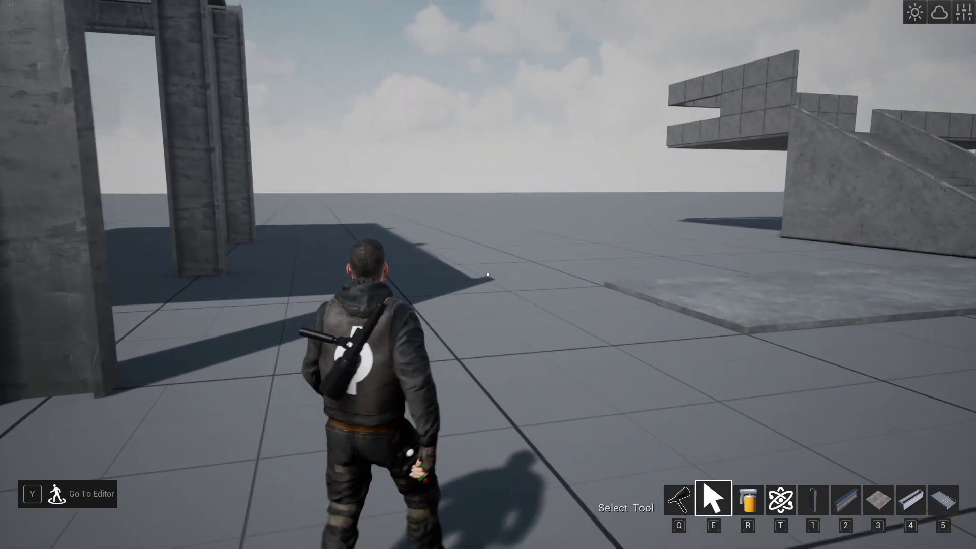
- Assign the urban building piece Concrete Stairs 400 to hotbar slot 4
{"action": "key", "text": "Tab"}
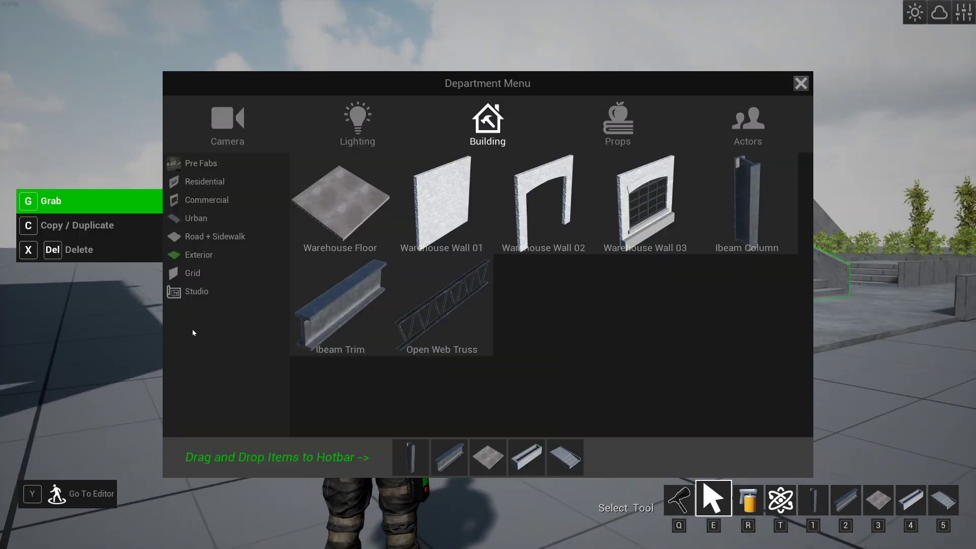
{"action": "left_click", "coordinate": [209, 181]}
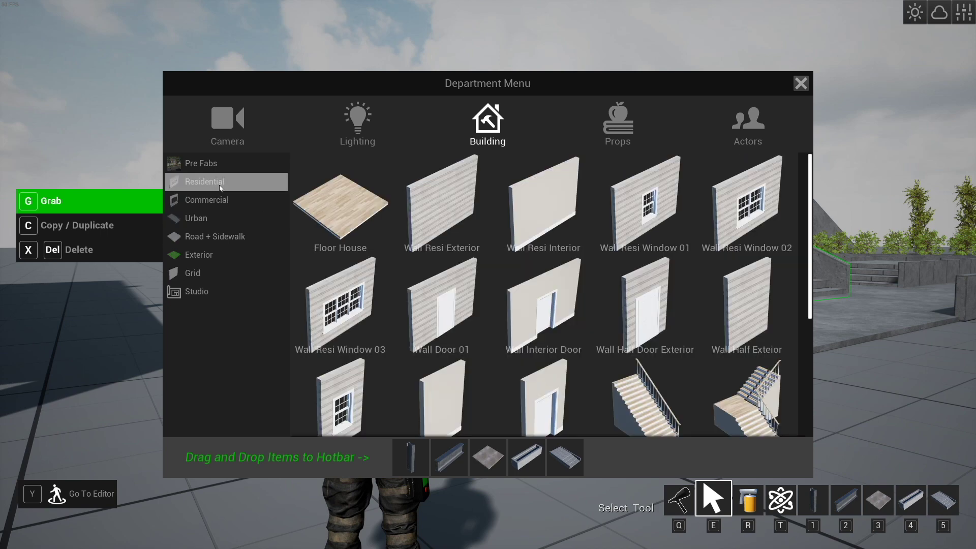
{"action": "left_click", "coordinate": [206, 200]}
{"action": "left_click", "coordinate": [206, 219]}
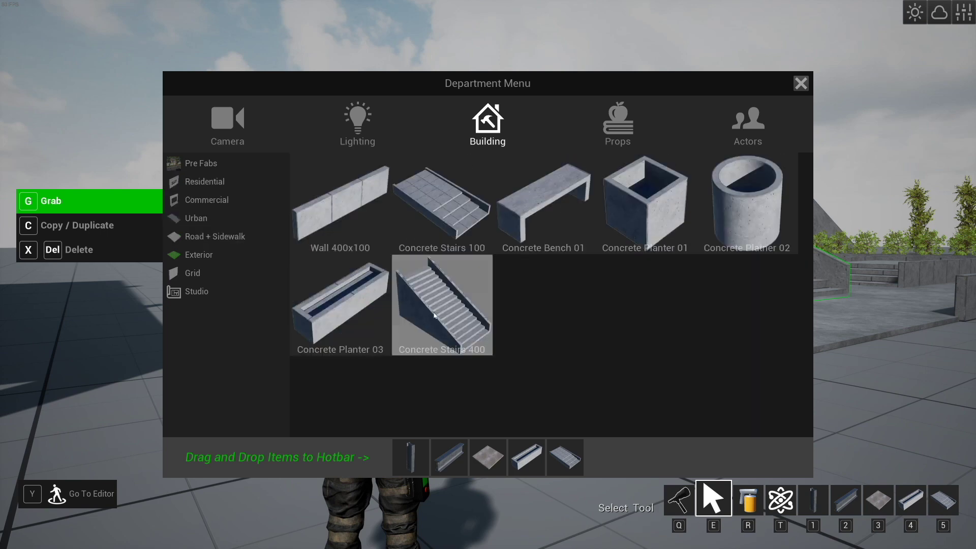
{"action": "key", "text": "Tab"}
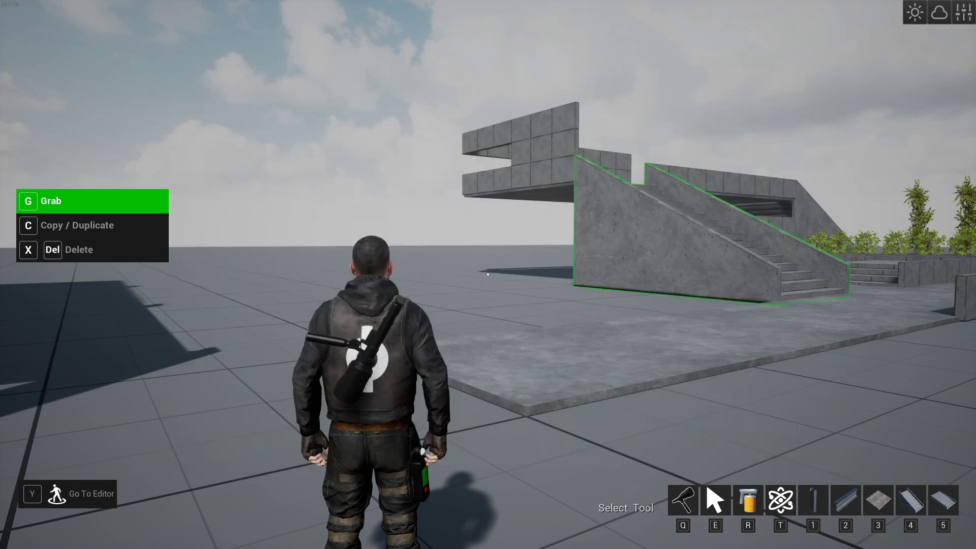
- Place a Concrete Stairs 400 flight on the open ground beside the column structure
{"action": "key", "text": "w"}
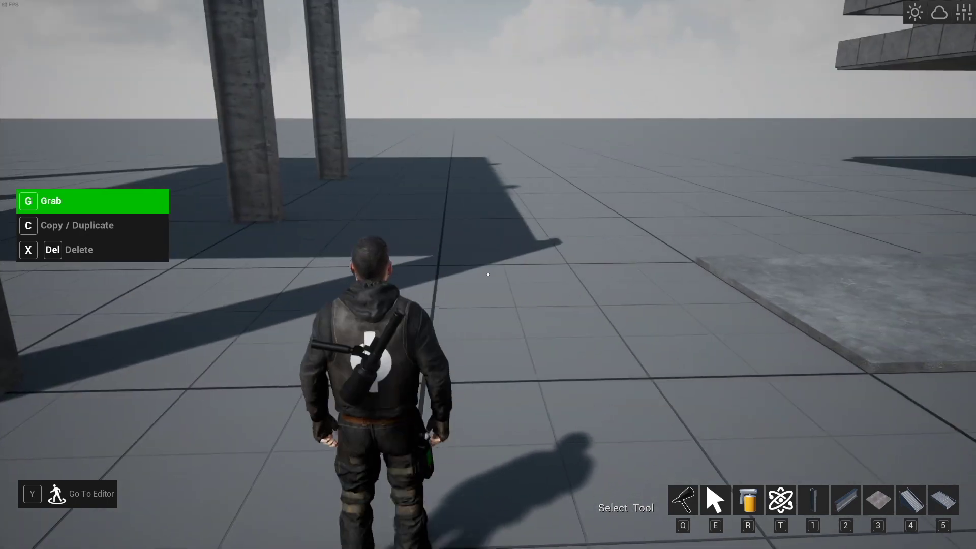
{"action": "key", "text": "4"}
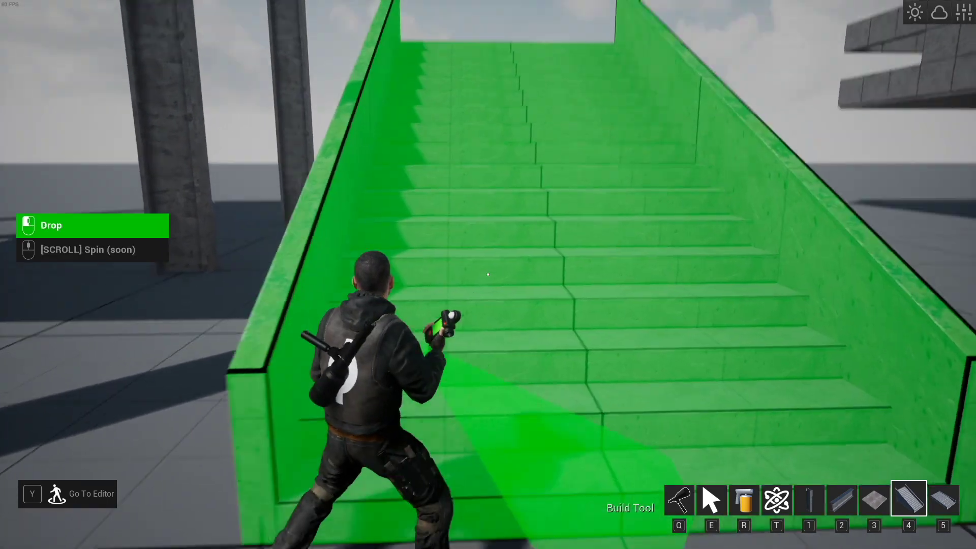
{"action": "left_click", "coordinate": [488, 275]}
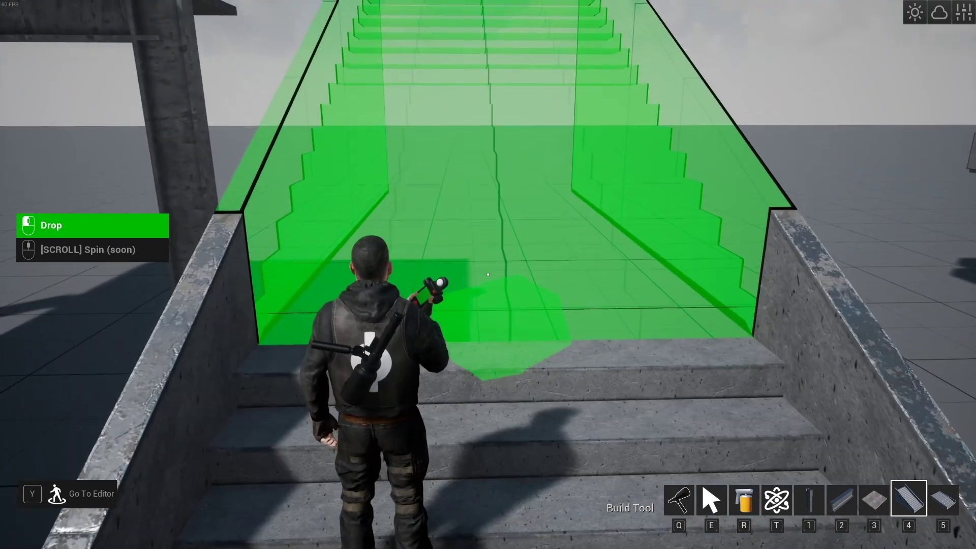
{"action": "left_click", "coordinate": [488, 274]}
{"action": "key", "text": "q"}
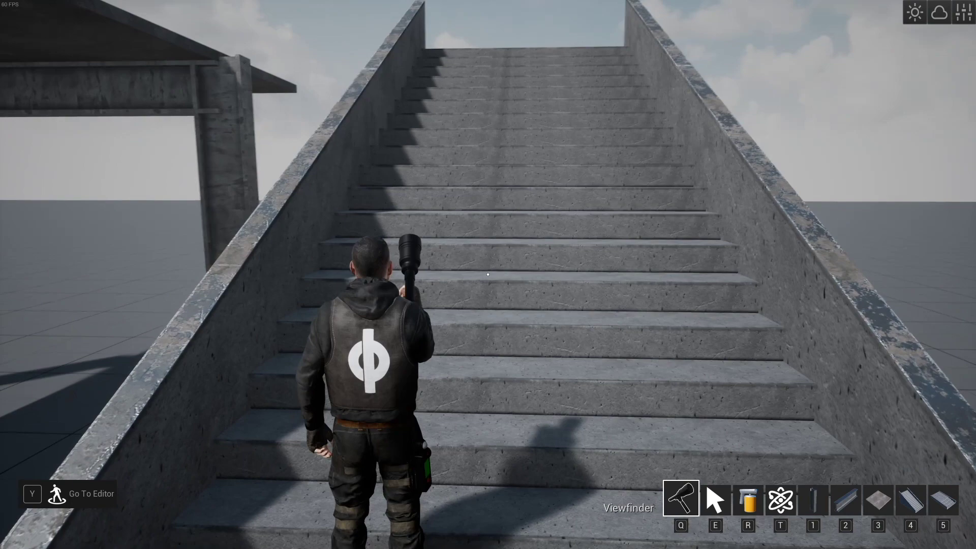
{"action": "key", "text": "e"}
{"action": "left_click", "coordinate": [488, 274]}
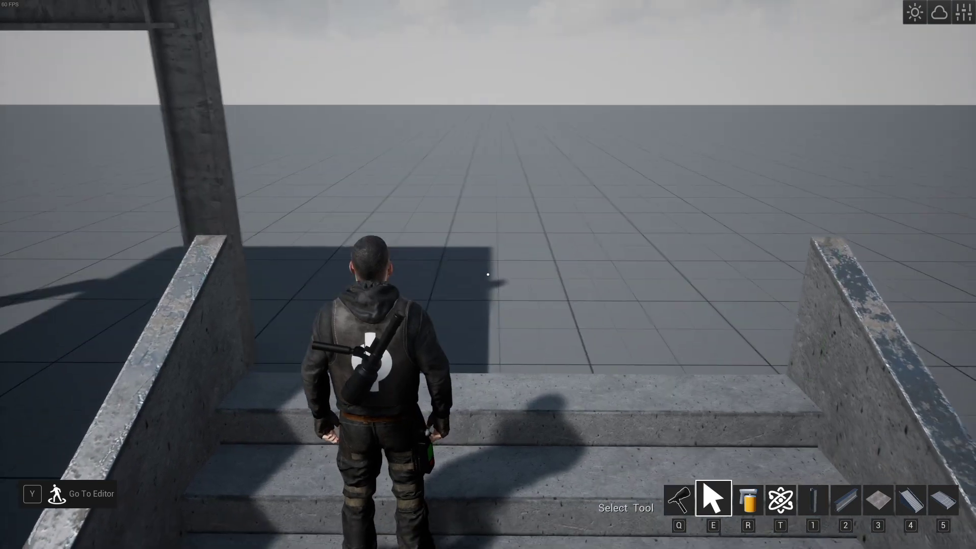
- Place a Warehouse Floor tile at the top of the stairs as a landing
{"action": "key", "text": "2"}
{"action": "key", "text": "3"}
{"action": "left_click", "coordinate": [488, 275]}
{"action": "key", "text": "q"}
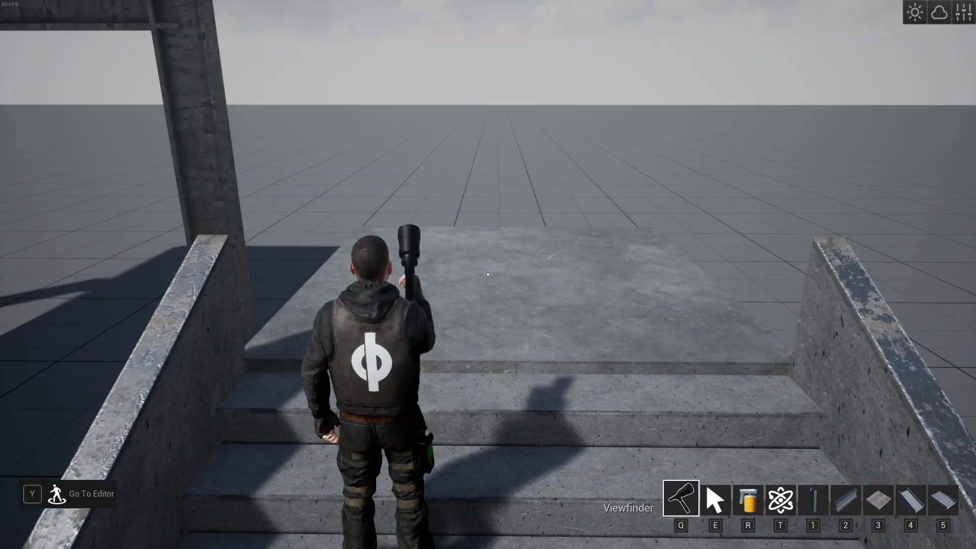
- Add a second Concrete Stairs 400 flight rising from the far edge of the landing
{"action": "key", "text": "w"}
{"action": "key", "text": "4"}
{"action": "left_click", "coordinate": [488, 274]}
{"action": "key", "text": "q"}
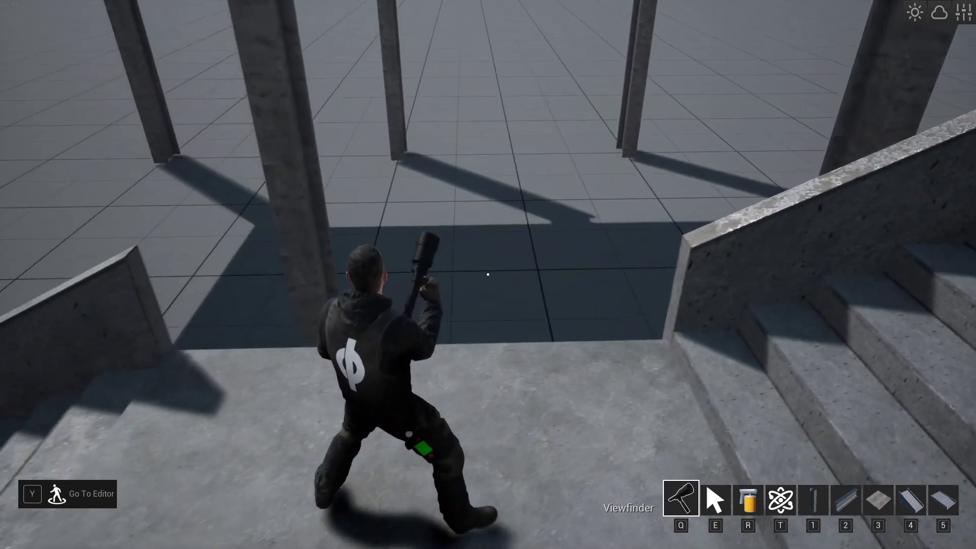
- Assign Wall 400x100 to hotbar slot 5 and close off the open sides of the landing with low walls
{"action": "key", "text": "Tab"}
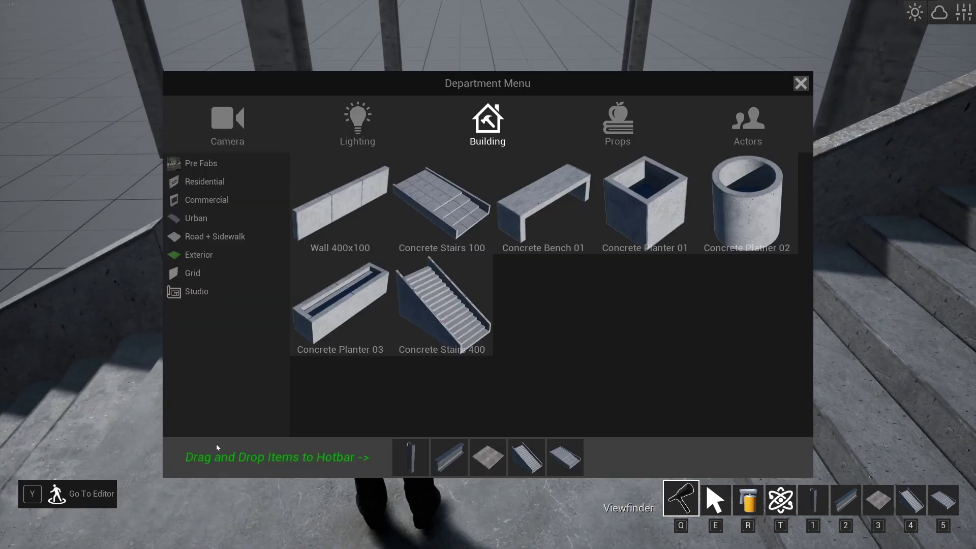
{"action": "key", "text": "Tab"}
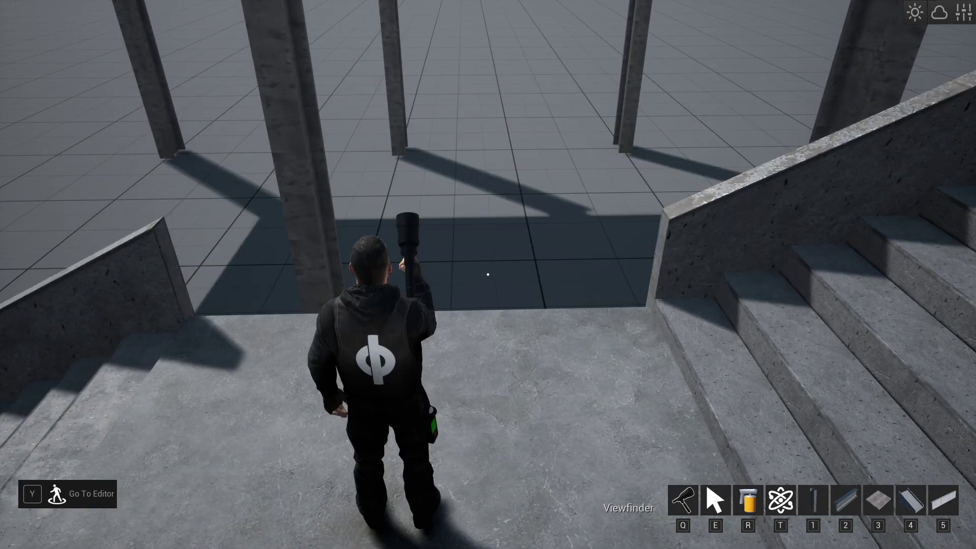
{"action": "key", "text": "4"}
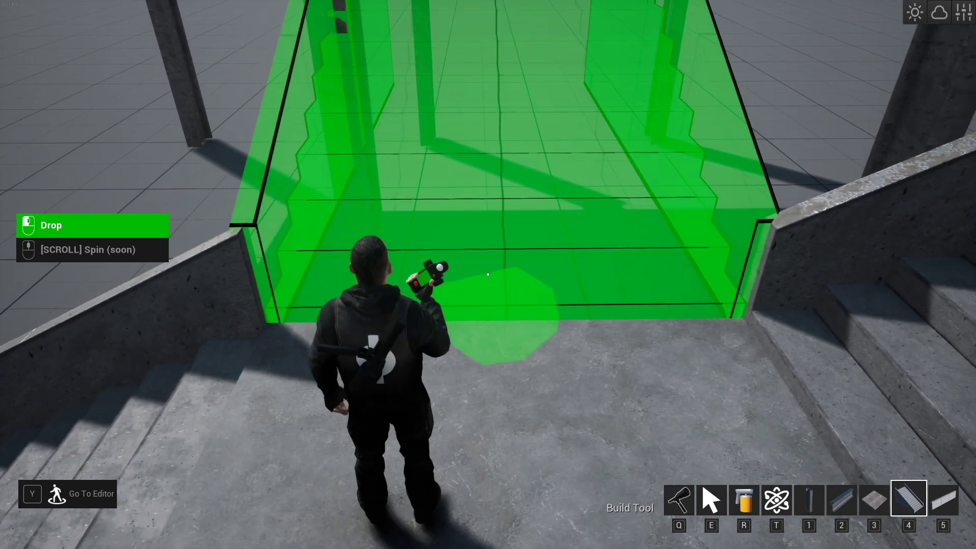
{"action": "key", "text": "q"}
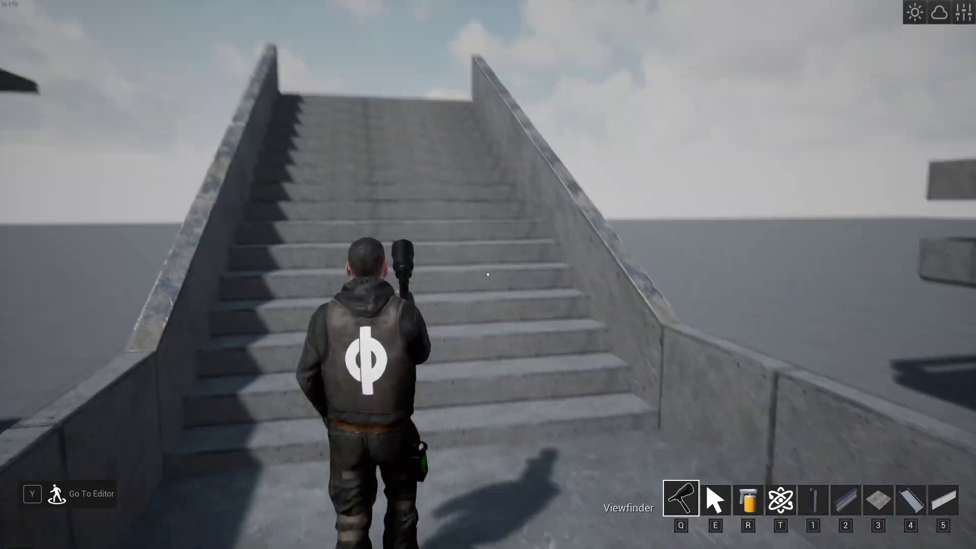
- Lay Warehouse Floor tiles at the top of the second stair flight to connect it to the raised floor
{"action": "key", "text": "w"}
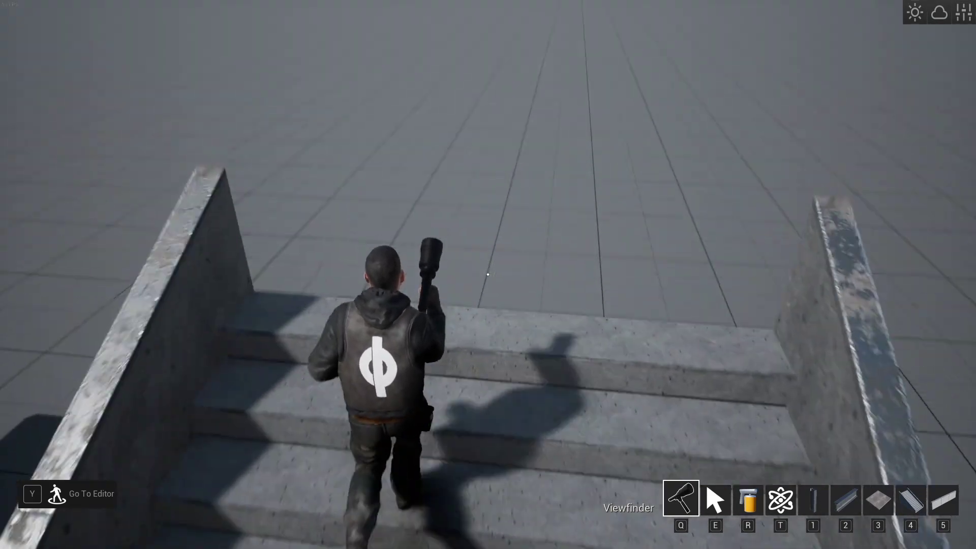
{"action": "key", "text": "3"}
{"action": "key", "text": "w"}
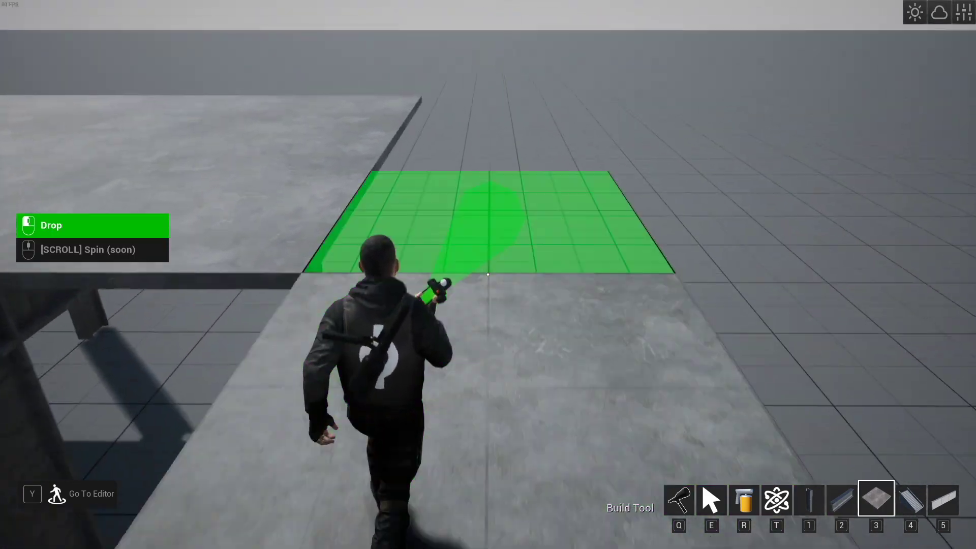
{"action": "key", "text": "w"}
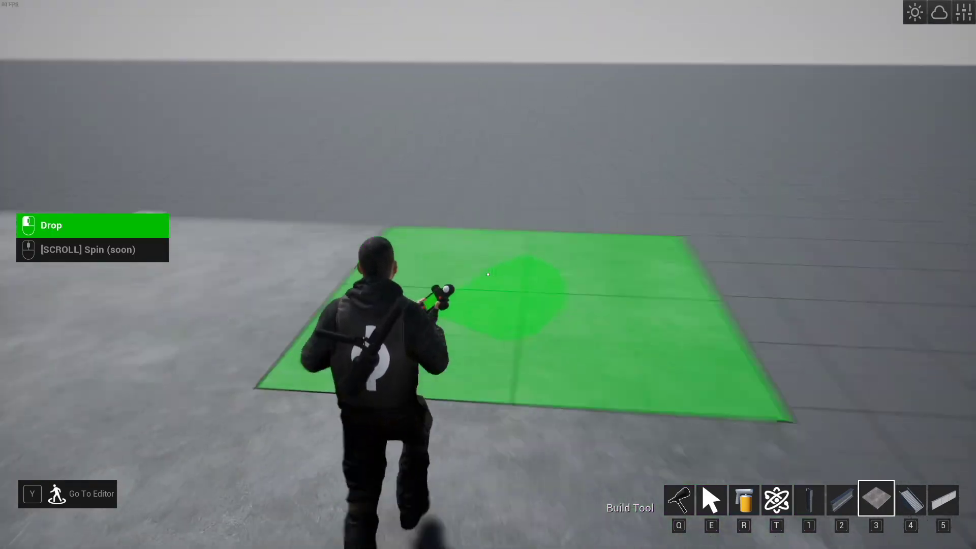
{"action": "key", "text": "q"}
{"action": "key", "text": "w"}
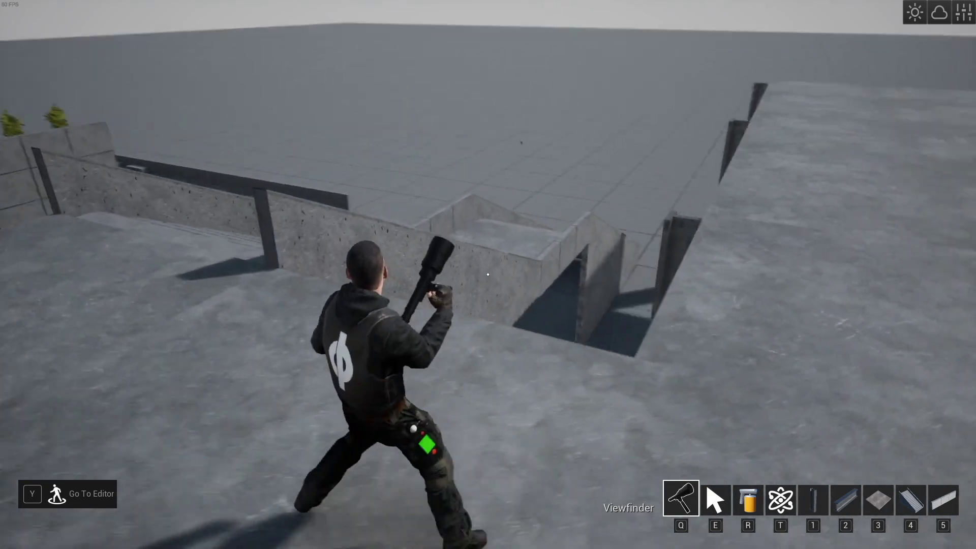
- Stack Wall 400x100 pieces two high along the upper floor's edge near the top of the stairs
{"action": "key", "text": "5"}
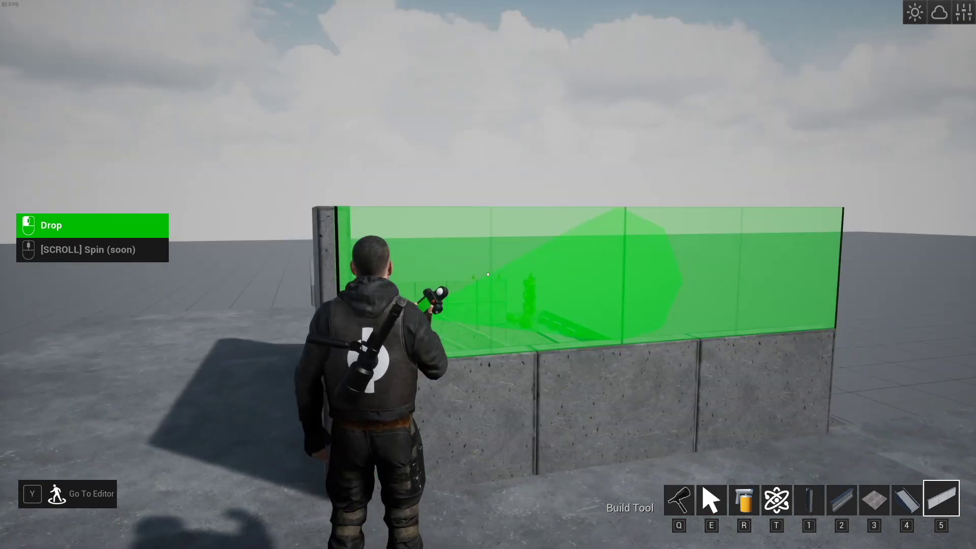
{"action": "key", "text": "q"}
{"action": "key", "text": "w"}
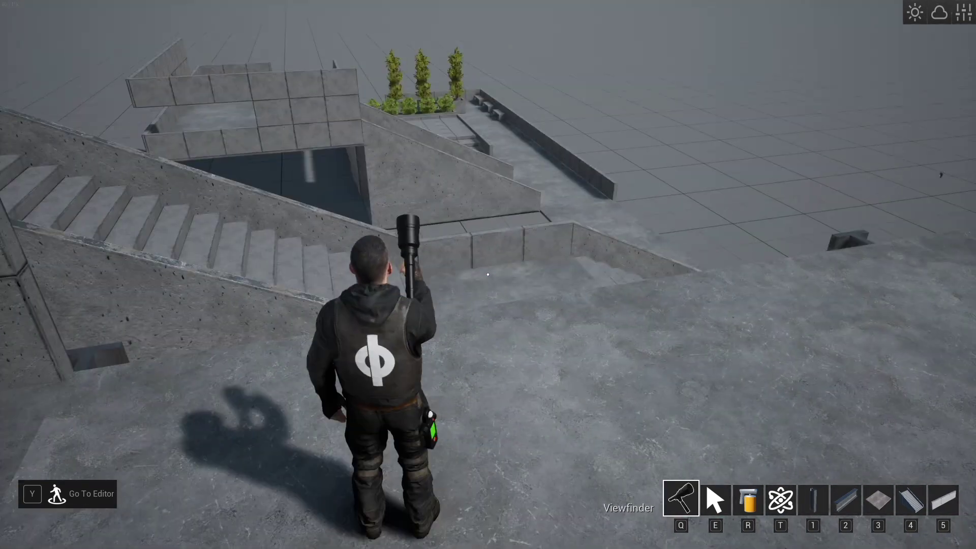
- Line the long edges of the raised floor with rows of Wall 400x100 pieces as parapets
{"action": "key", "text": "5"}
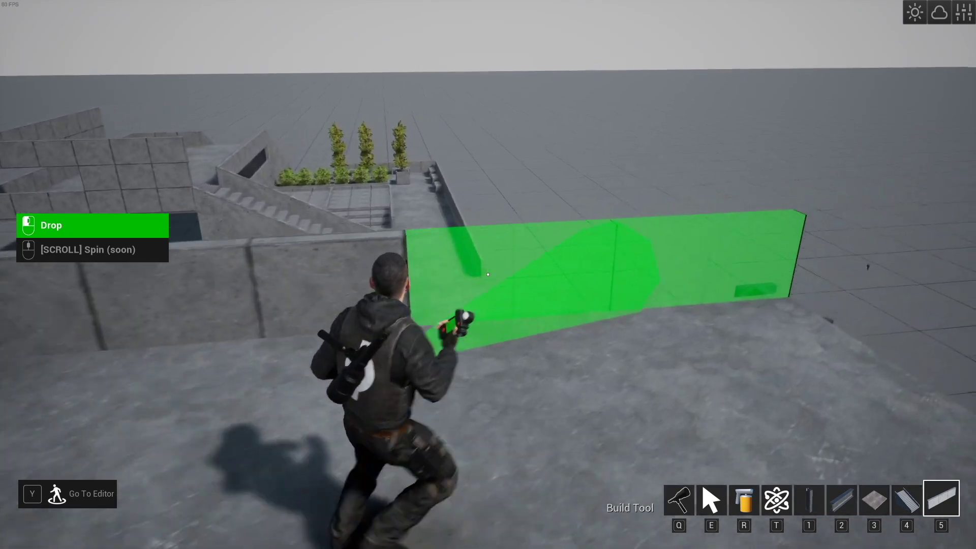
{"action": "left_click", "coordinate": [488, 274]}
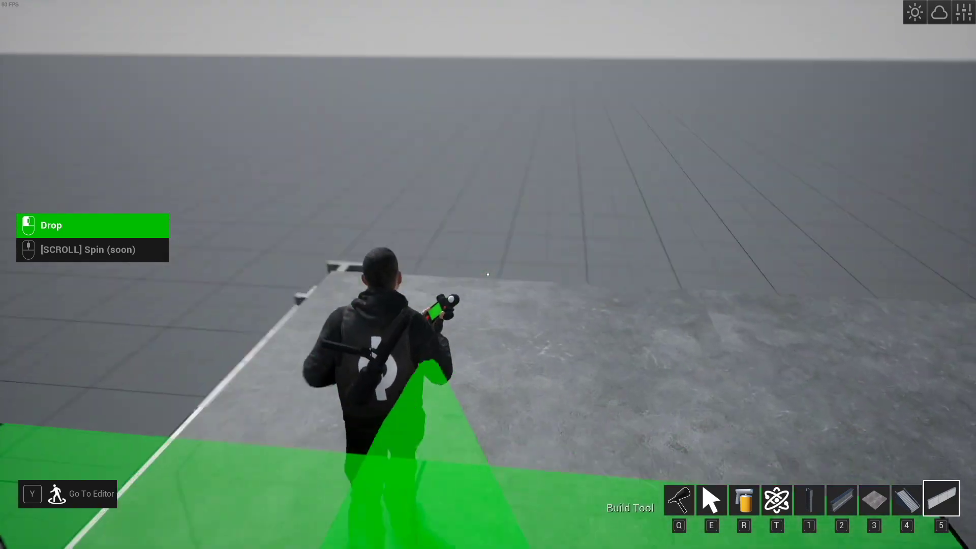
{"action": "left_click", "coordinate": [488, 274]}
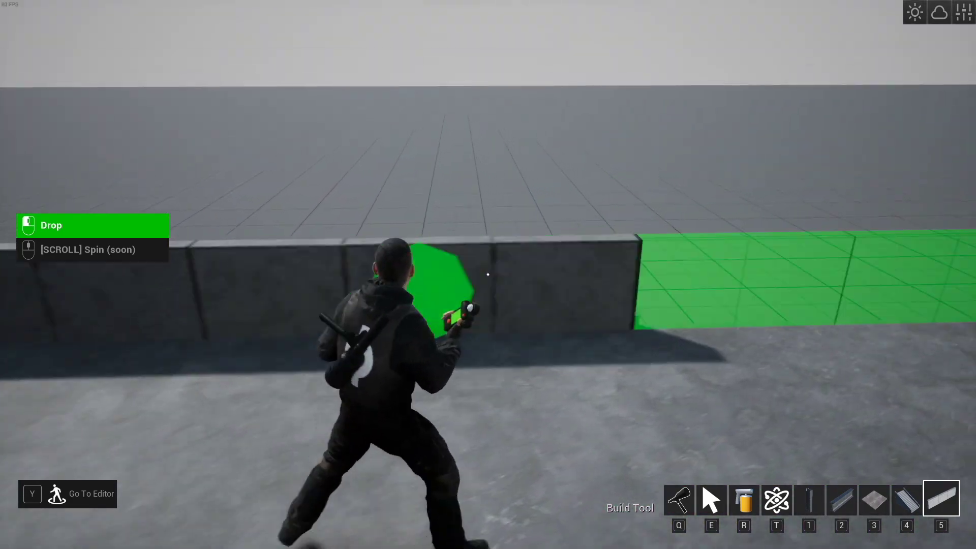
{"action": "left_click", "coordinate": [488, 274]}
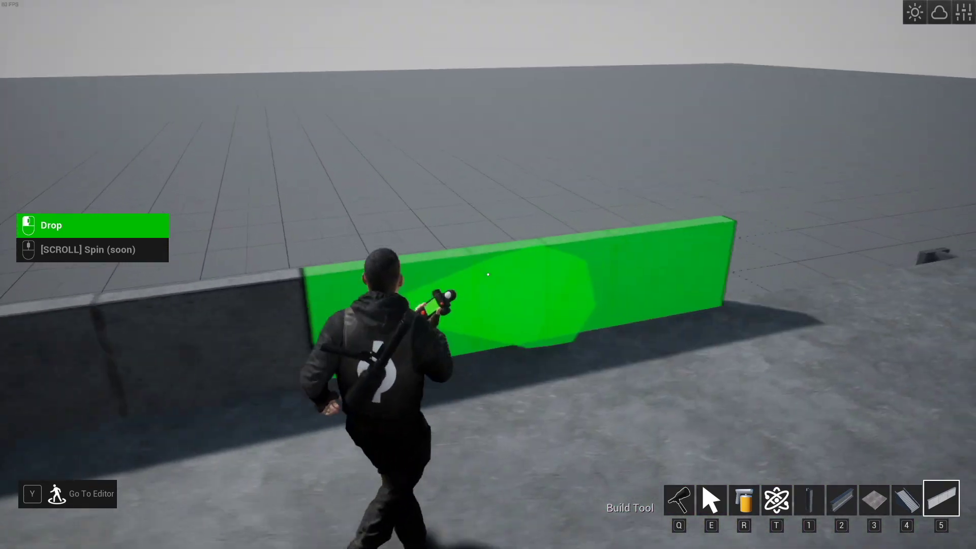
{"action": "left_click", "coordinate": [488, 275]}
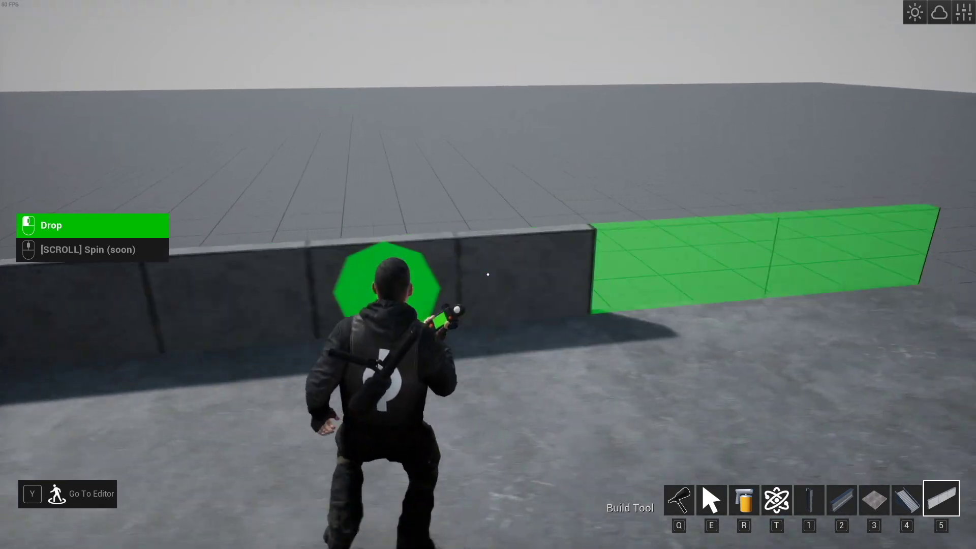
{"action": "key", "text": "q"}
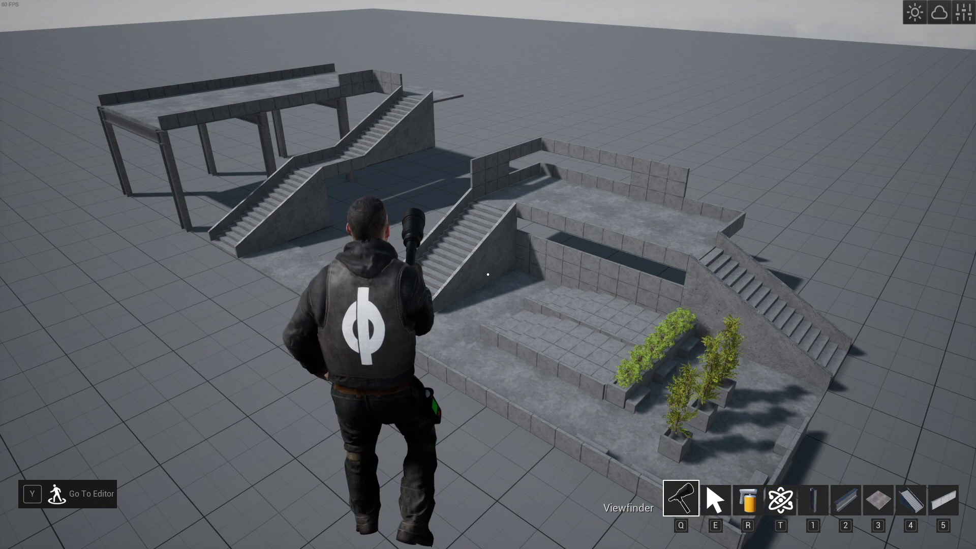
- Look through the Pre Fabs available in the Building department
{"action": "key", "text": "Tab"}
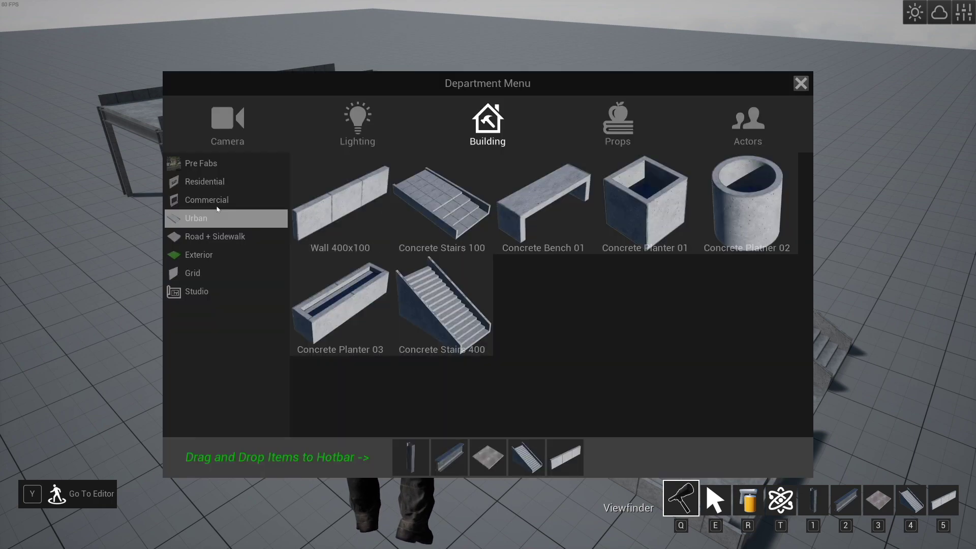
{"action": "left_click", "coordinate": [227, 164]}
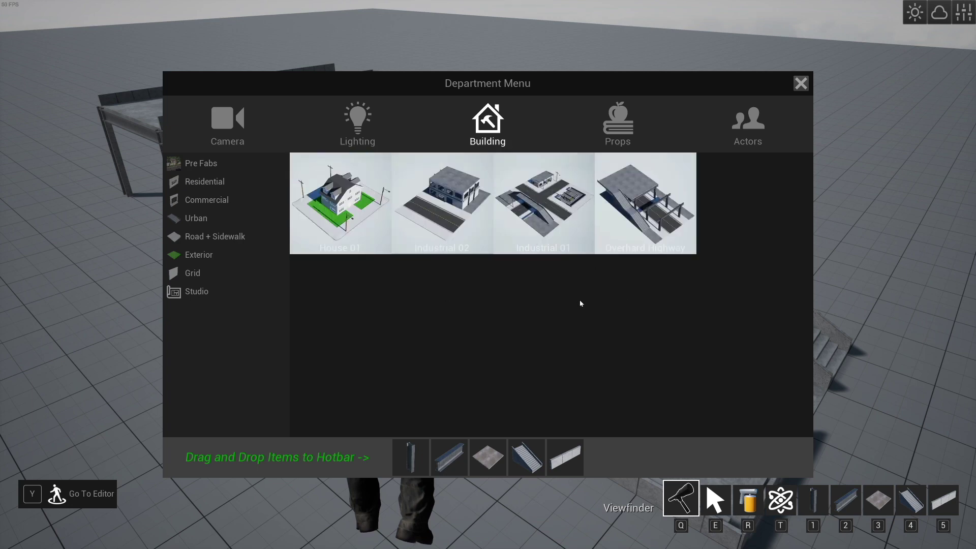
{"action": "key", "text": "Tab"}
- Tour the plaza and the raised I-beam structure, examining the stairs, walls, planters and benches from several sides
{"action": "key", "text": "w"}
{"action": "key", "text": "w"}
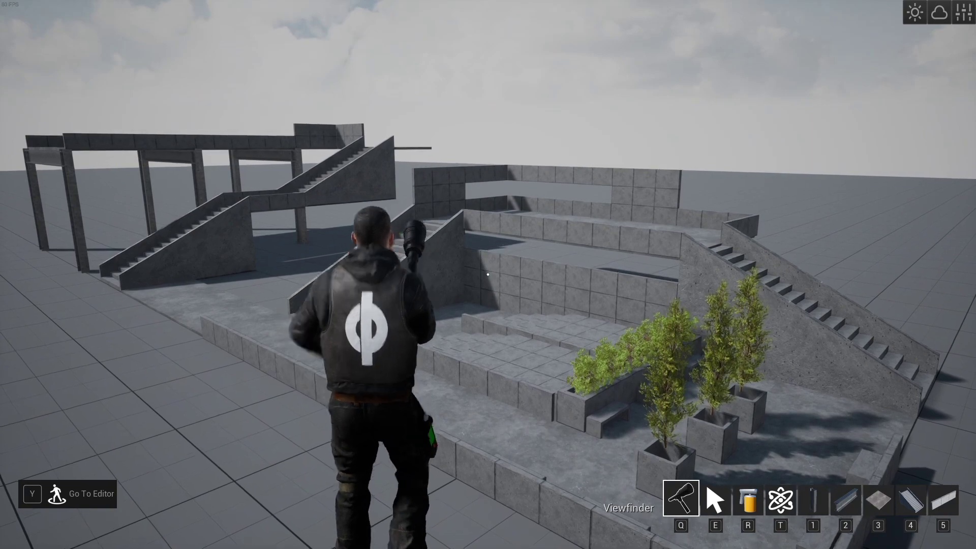
{"action": "key", "text": "w"}
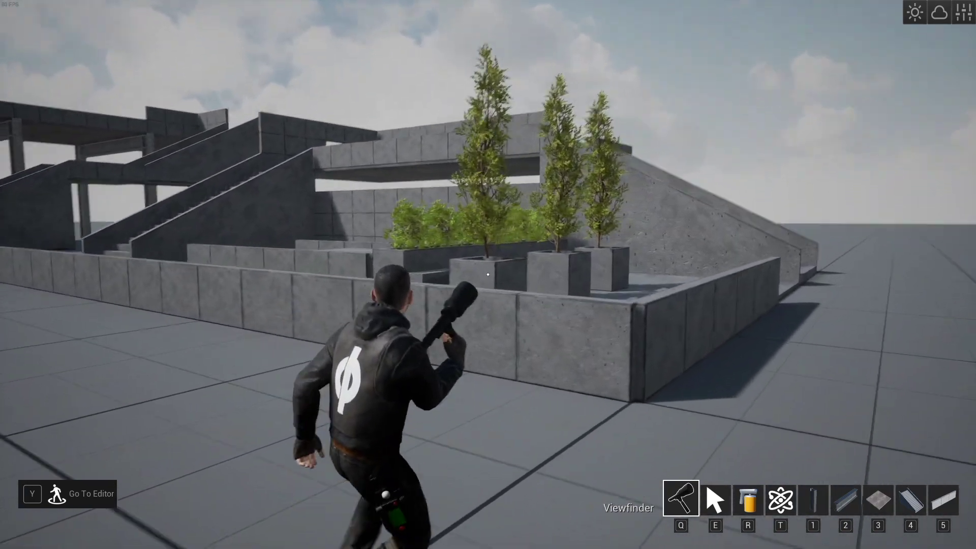
{"action": "key", "text": "w"}
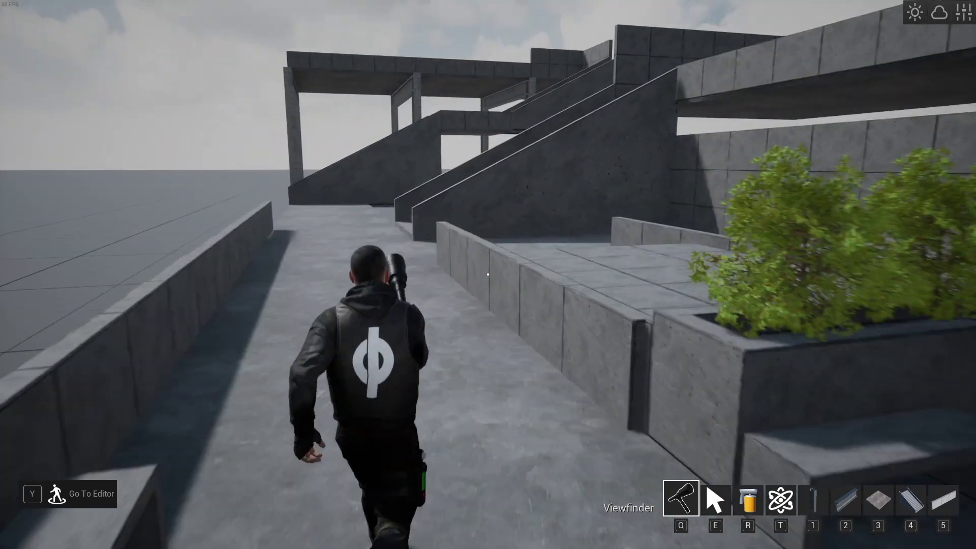
{"action": "key", "text": "w"}
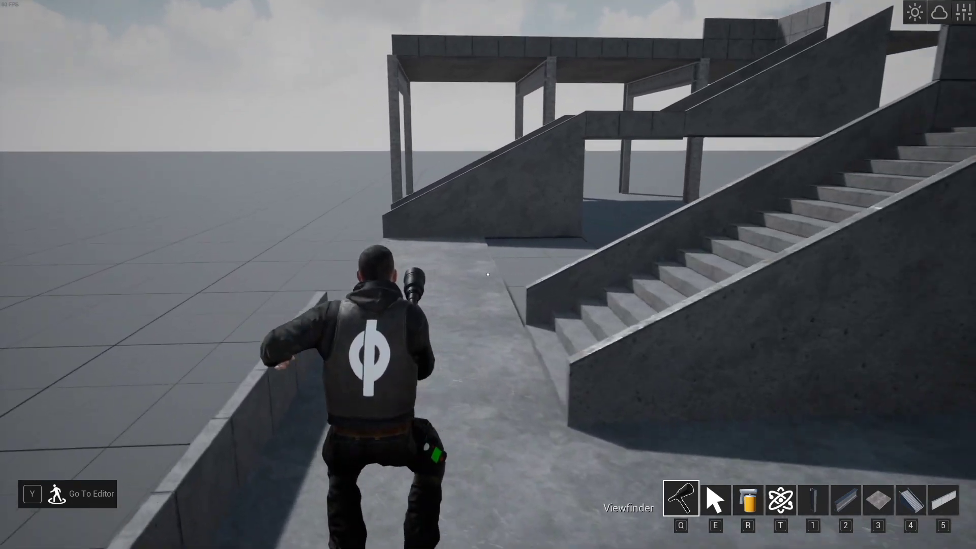
{"action": "key", "text": "w"}
{"action": "key", "text": "space"}
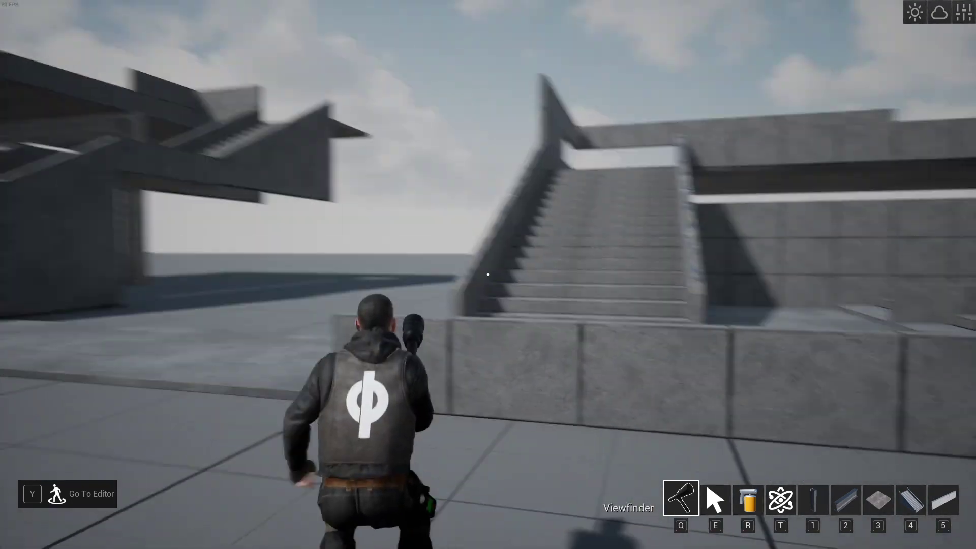
{"action": "key", "text": "w"}
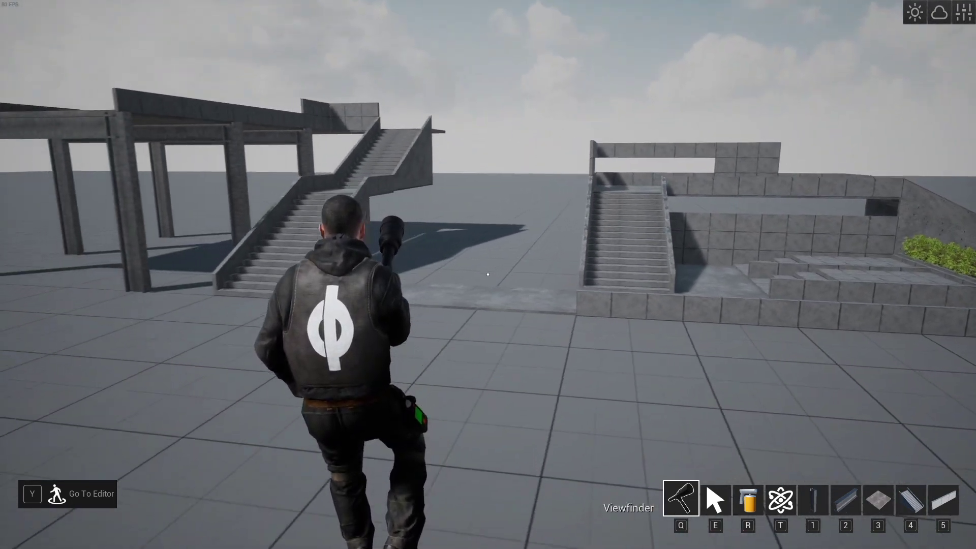
{"action": "key", "text": "w"}
{"action": "key", "text": "w"}
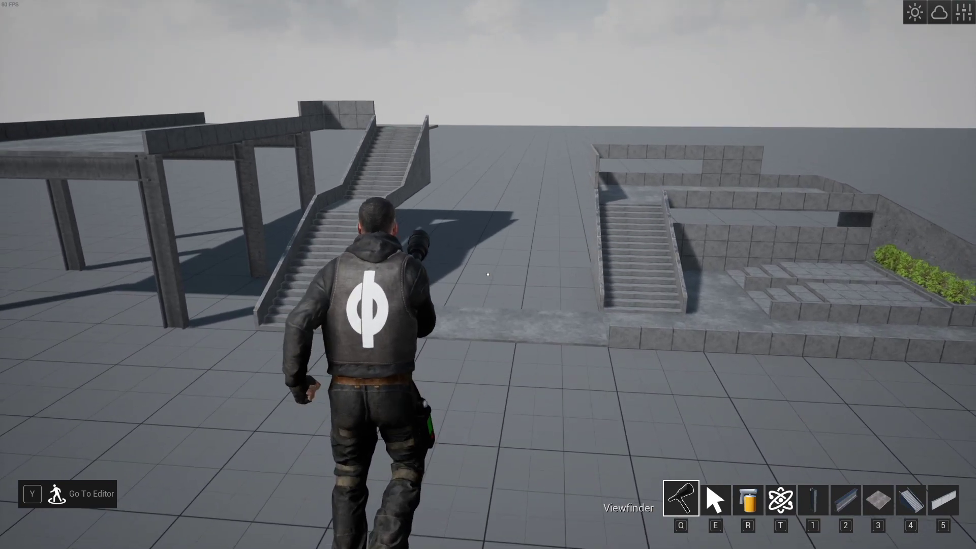
{"action": "key", "text": "w"}
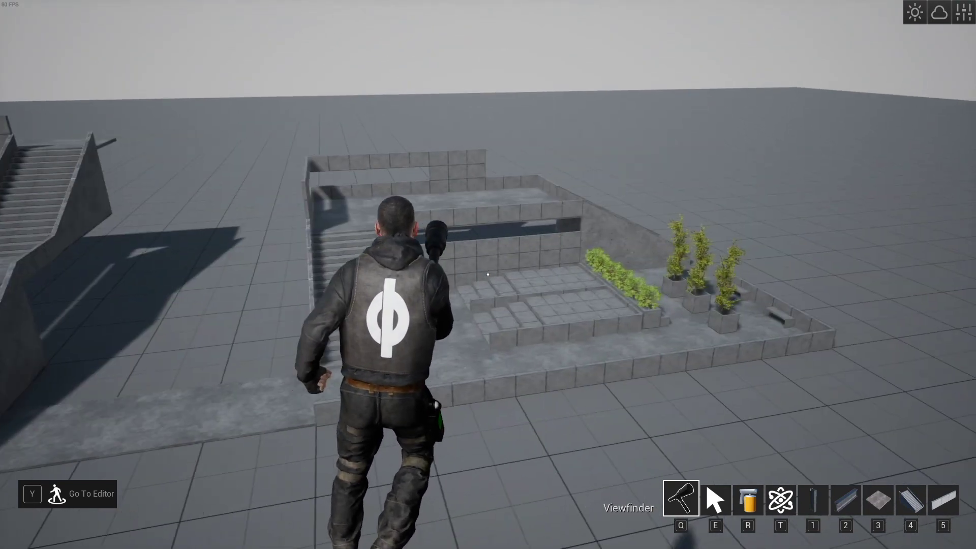
{"action": "key", "text": "w"}
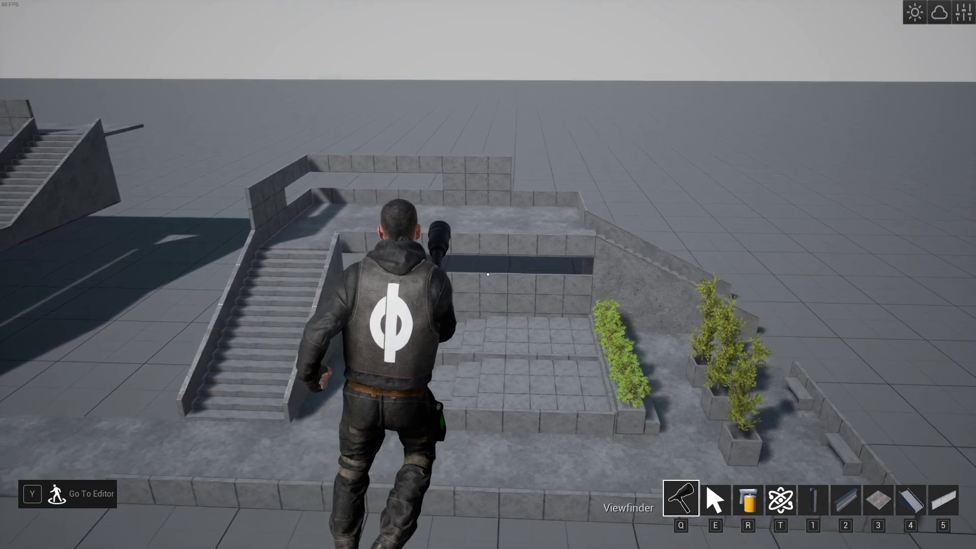
{"action": "key", "text": "d"}
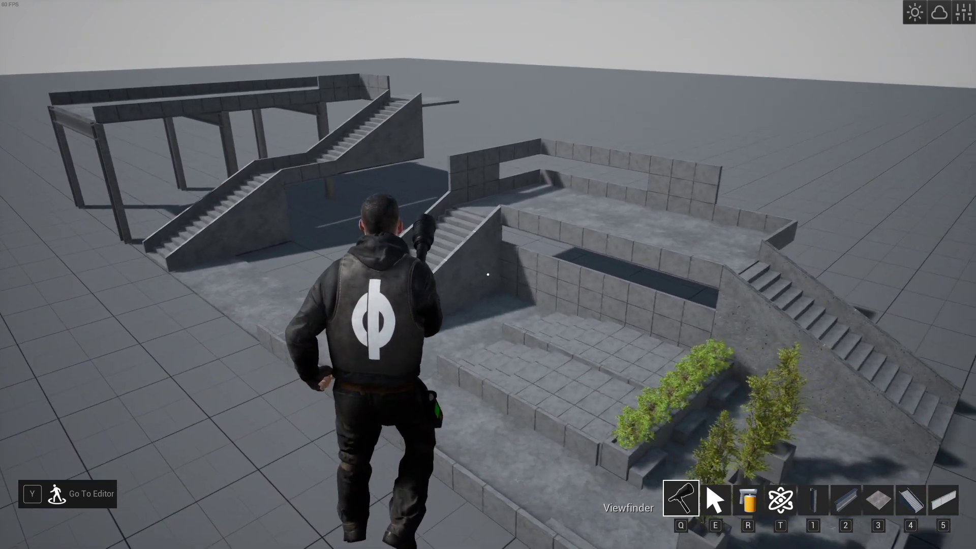
{"action": "key", "text": "d"}
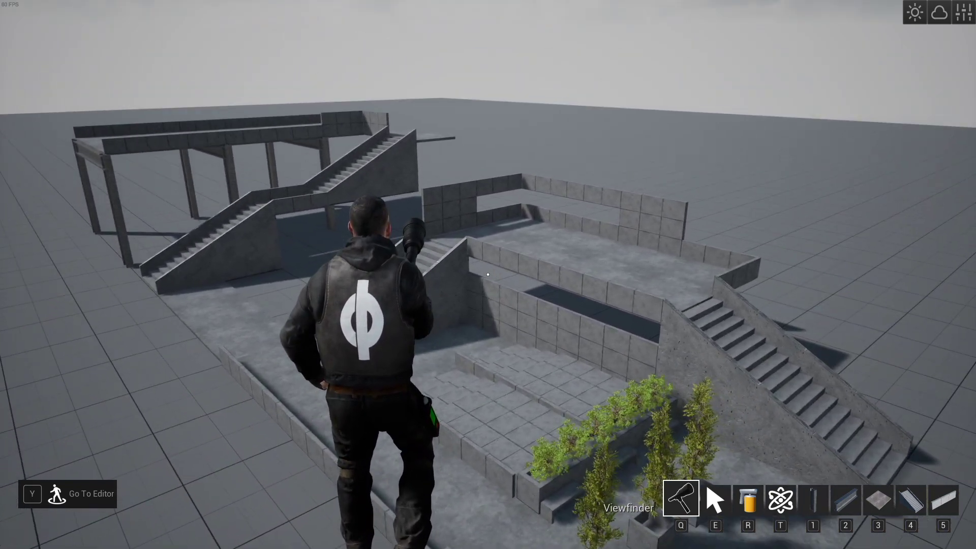